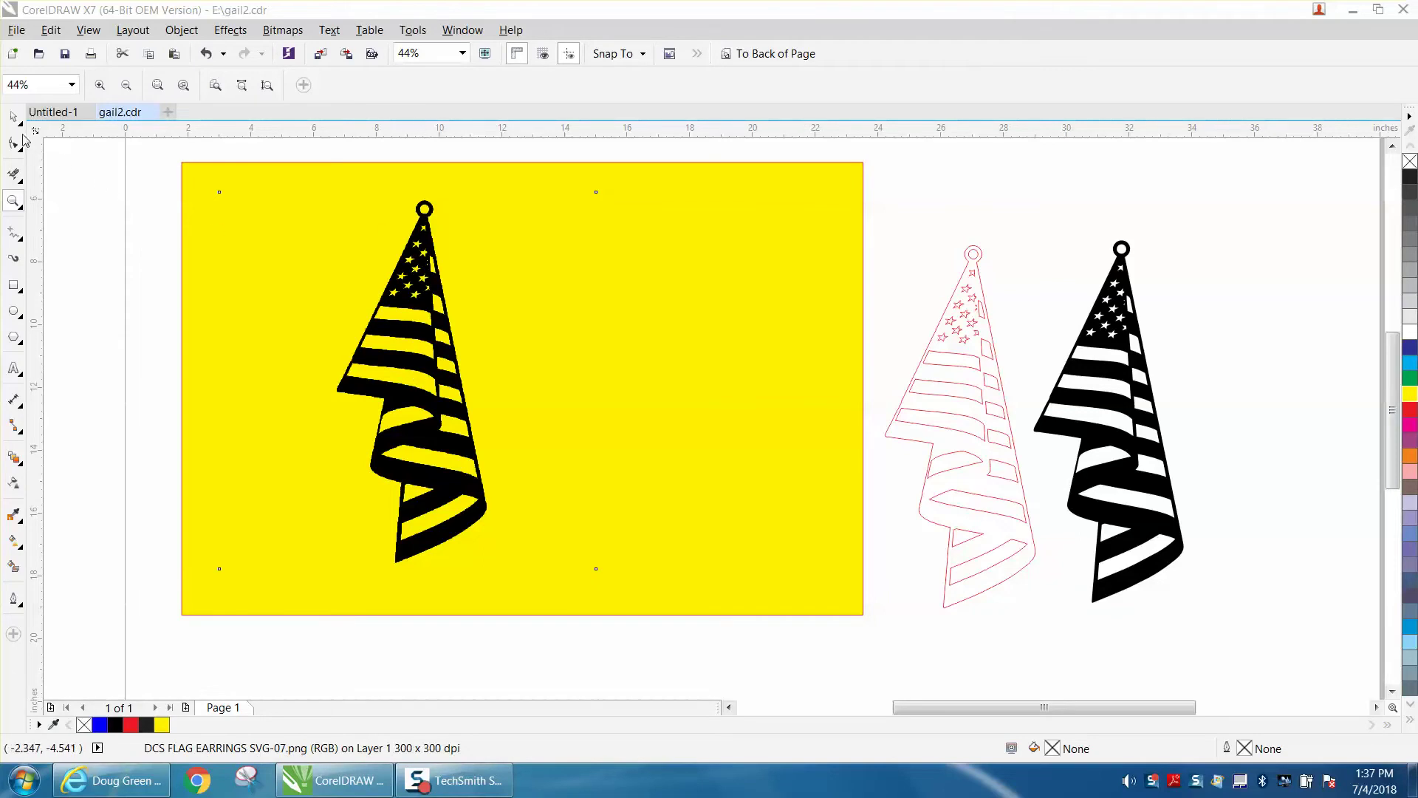
Nudge the black flag earring bitmap slightly right on the yellow rectangle.
{"action": "key", "text": "space"}
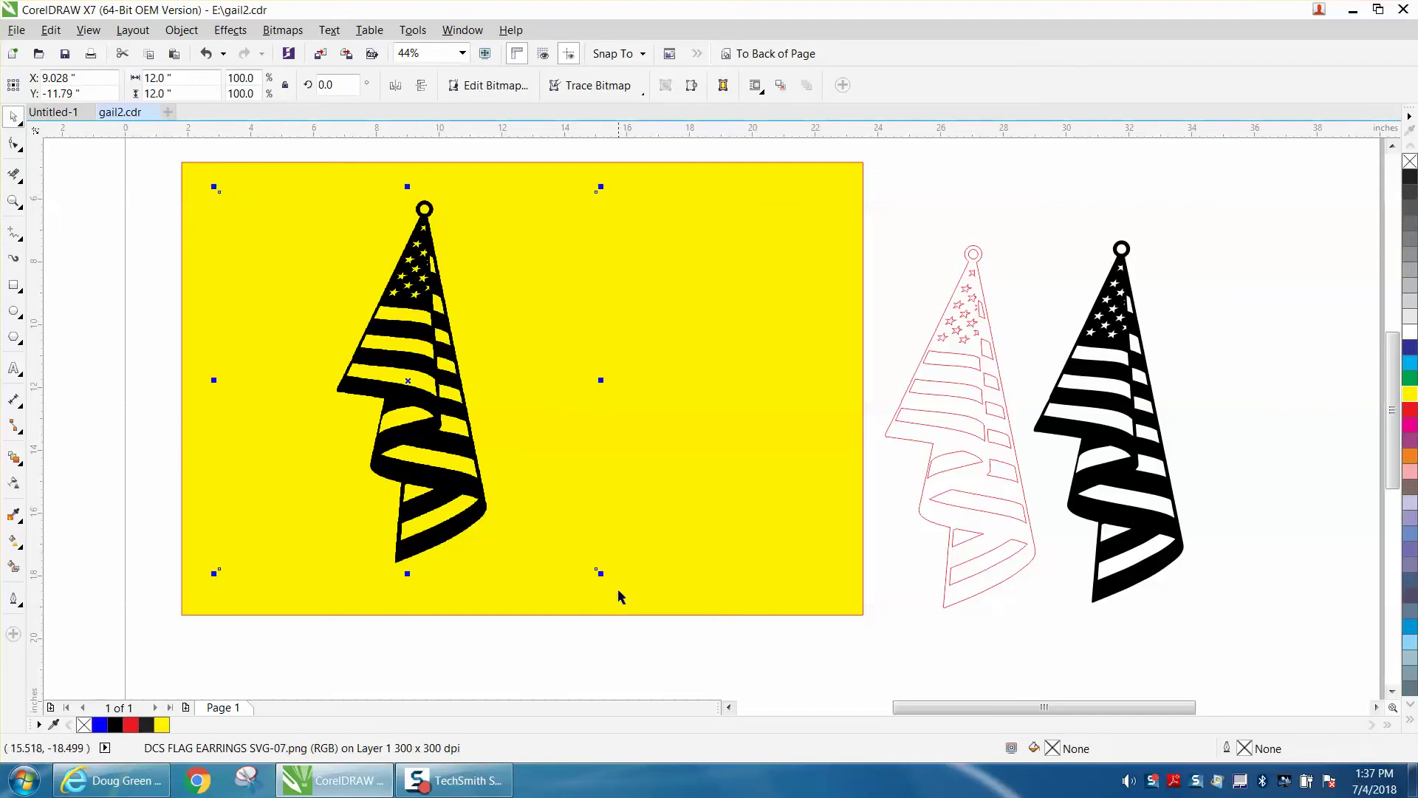
{"action": "mouse_move", "coordinate": [440, 360]}
{"action": "left_mouse_down"}
{"action": "mouse_move", "coordinate": [676, 365]}
{"action": "mouse_move", "coordinate": [425, 365]}
{"action": "left_mouse_up"}
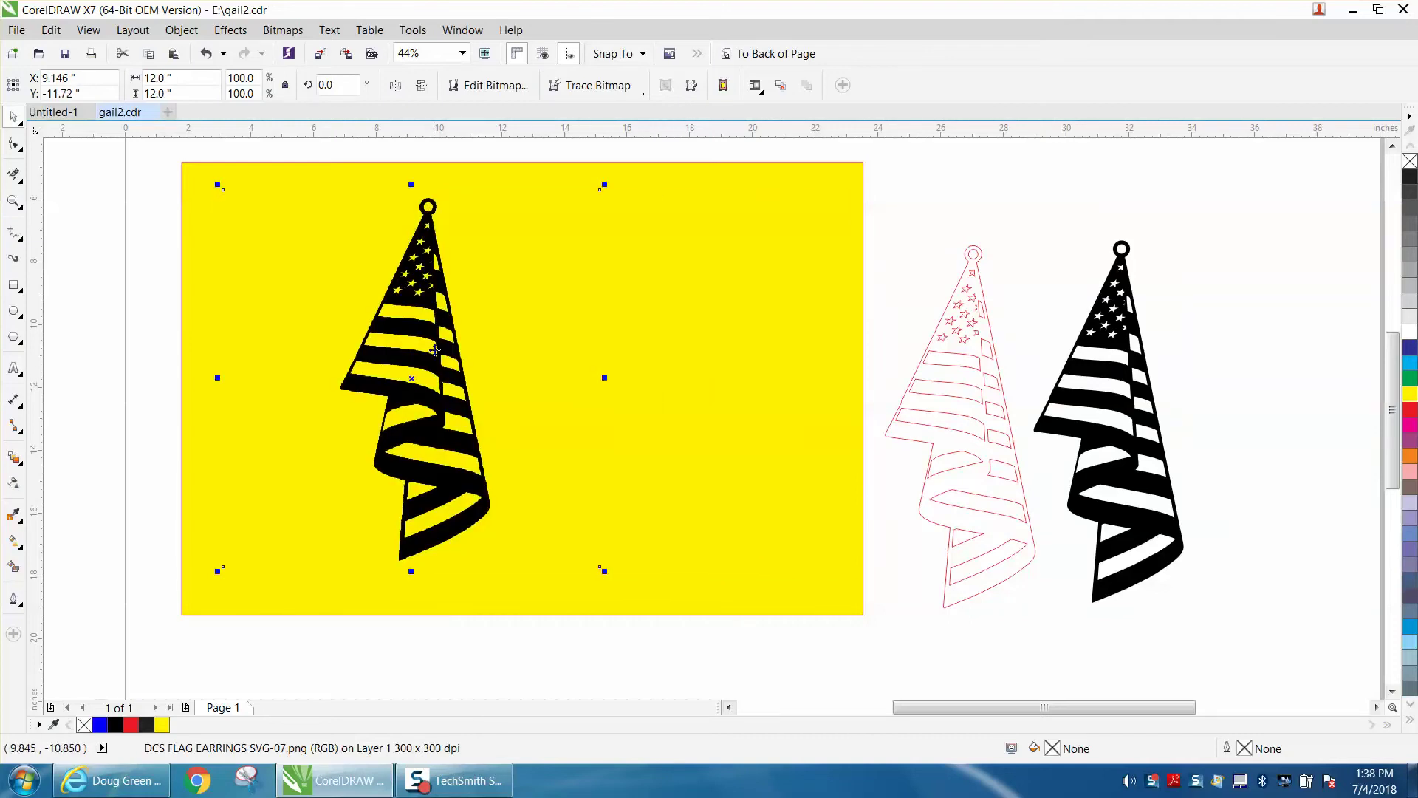
{"action": "left_click", "coordinate": [13, 201]}
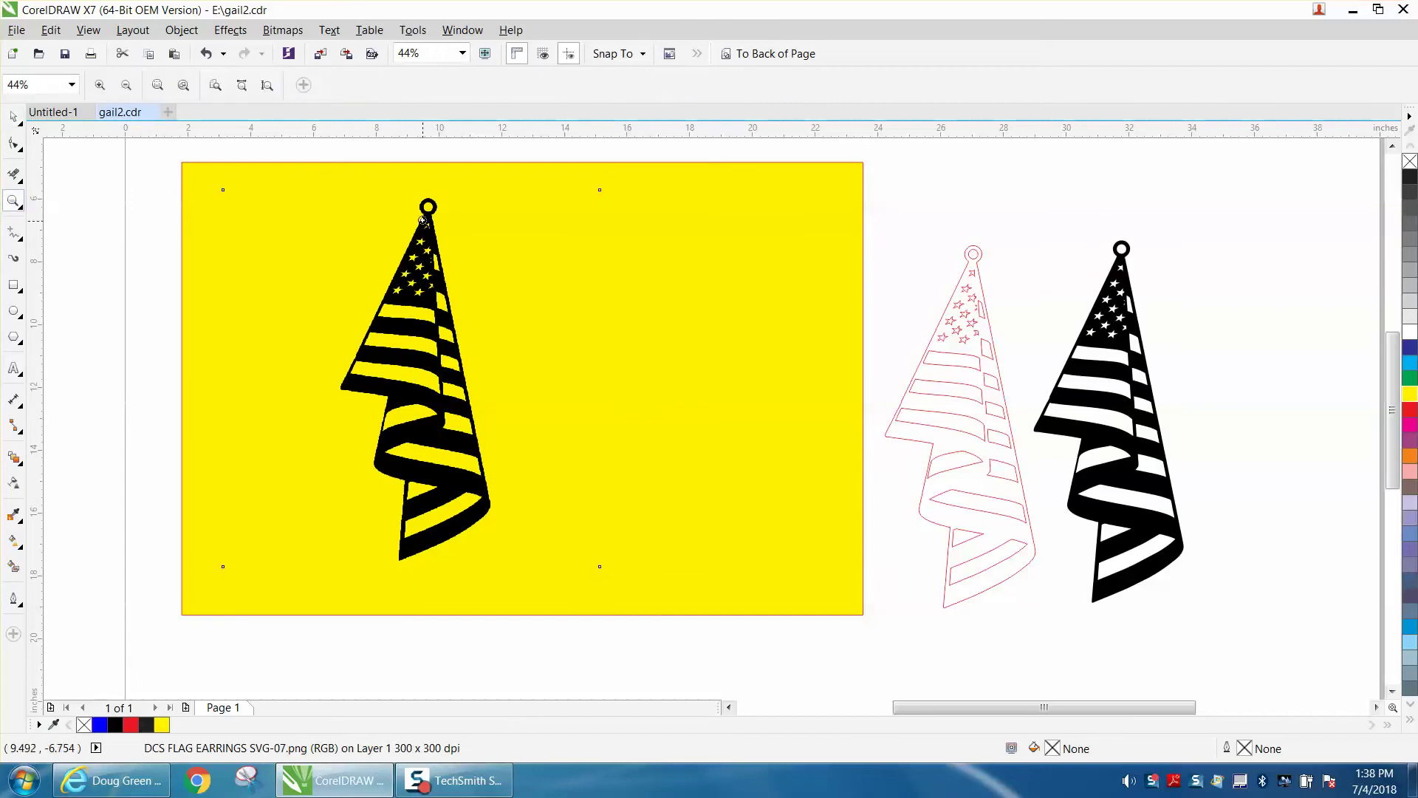
{"action": "left_click_drag", "start_coordinate": [417, 193], "coordinate": [446, 226]}
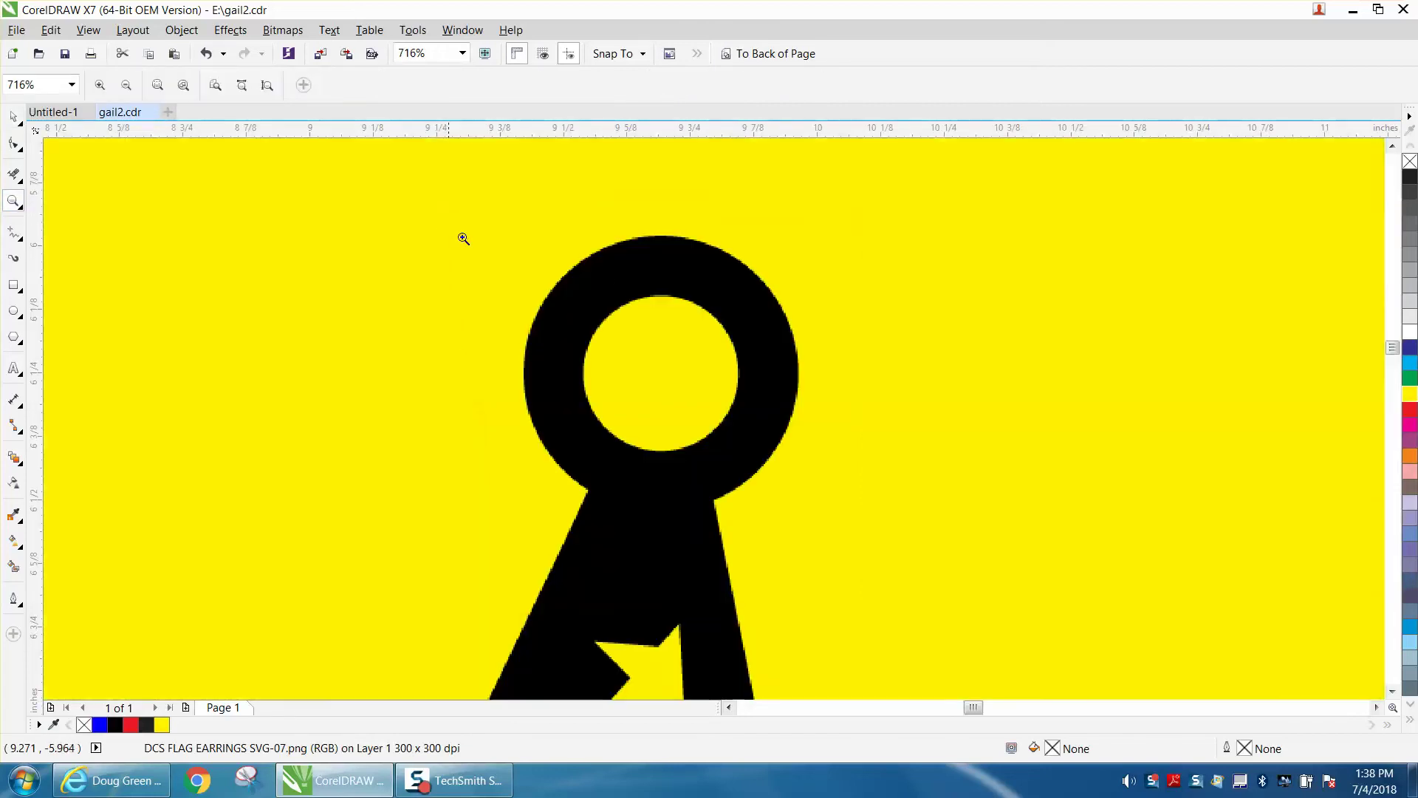
{"action": "left_click_drag", "start_coordinate": [606, 262], "coordinate": [722, 327]}
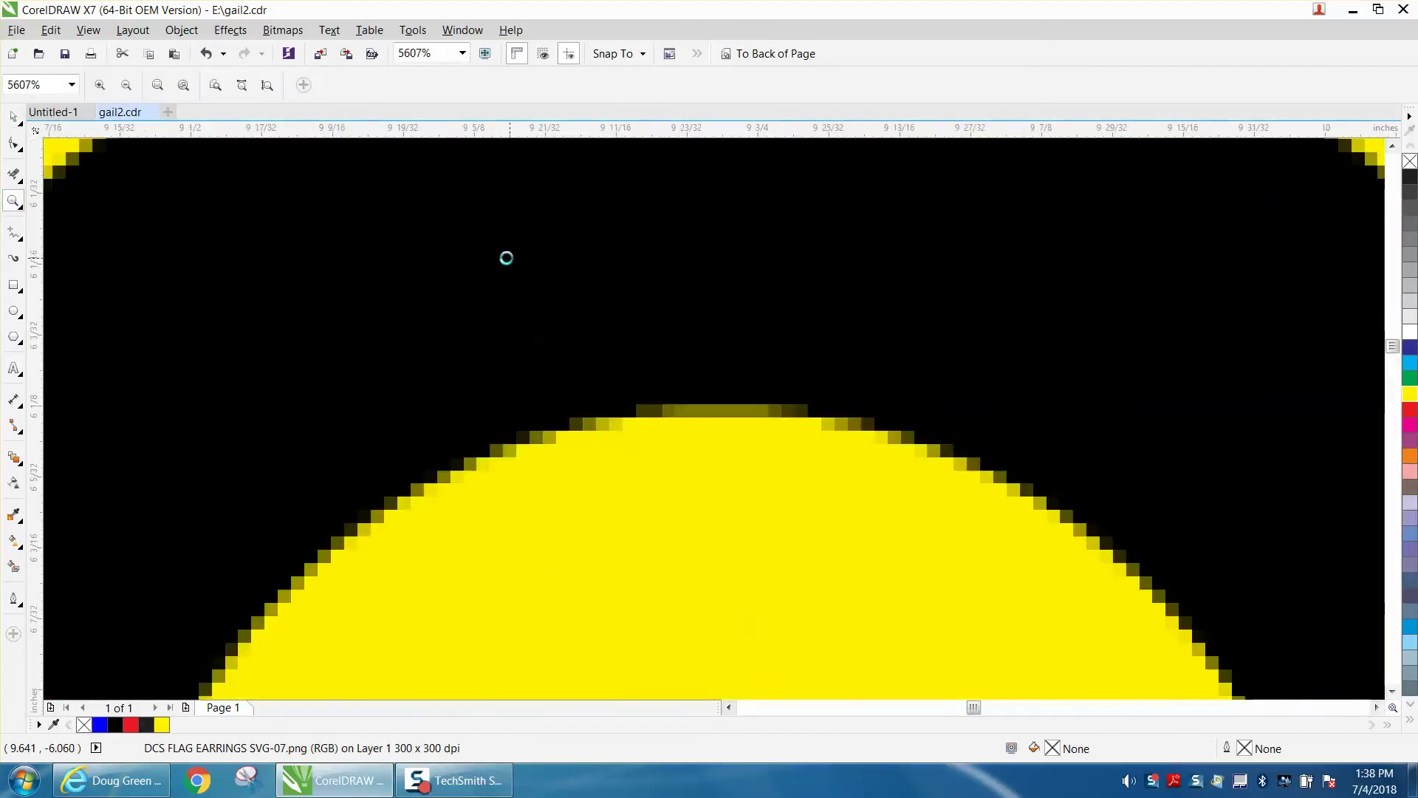
{"action": "scroll", "coordinate": [467, 253], "scroll_direction": "down", "scroll_amount": 5}
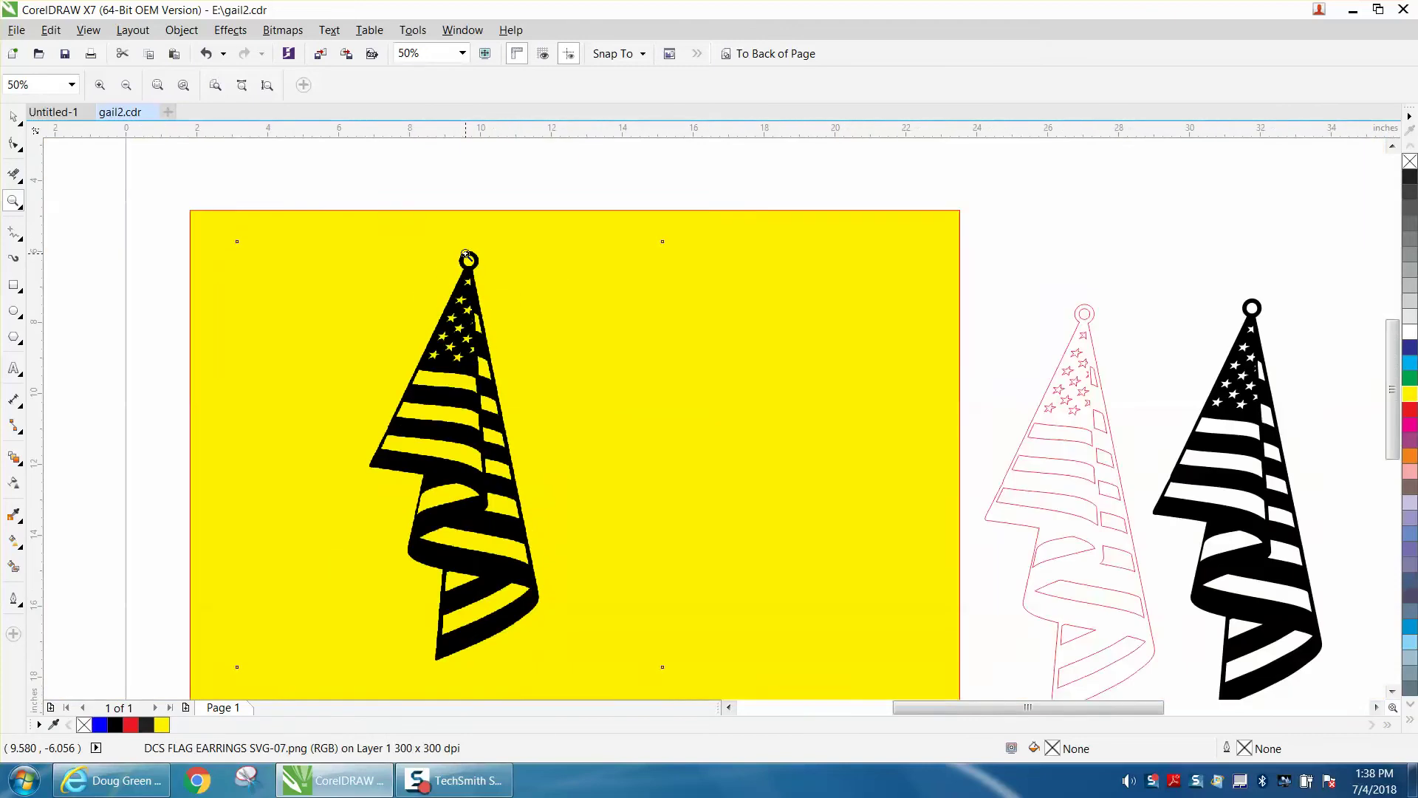
{"action": "scroll", "coordinate": [466, 253], "scroll_direction": "down", "scroll_amount": 1}
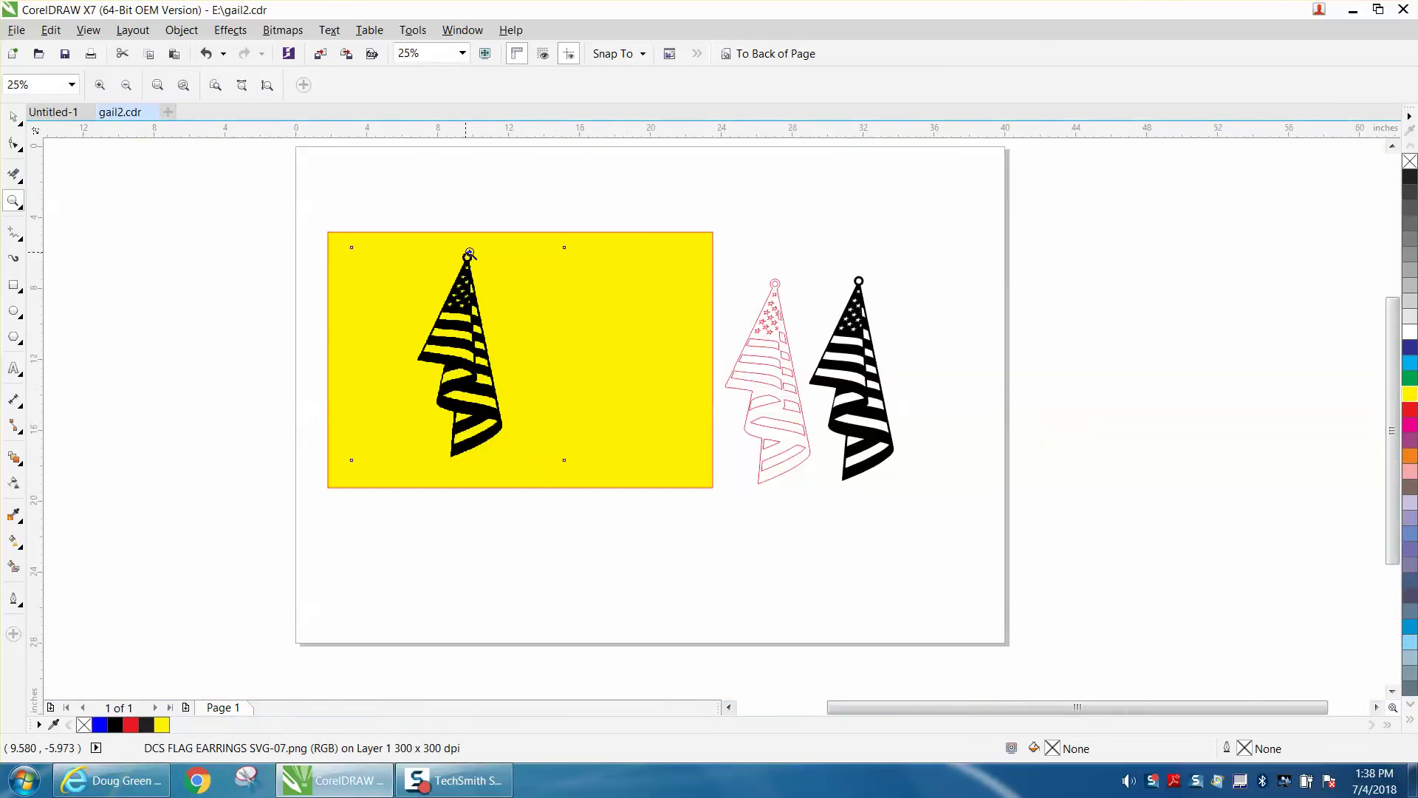
Move the yellow rectangle down below the flag image.
{"action": "left_click", "coordinate": [14, 116]}
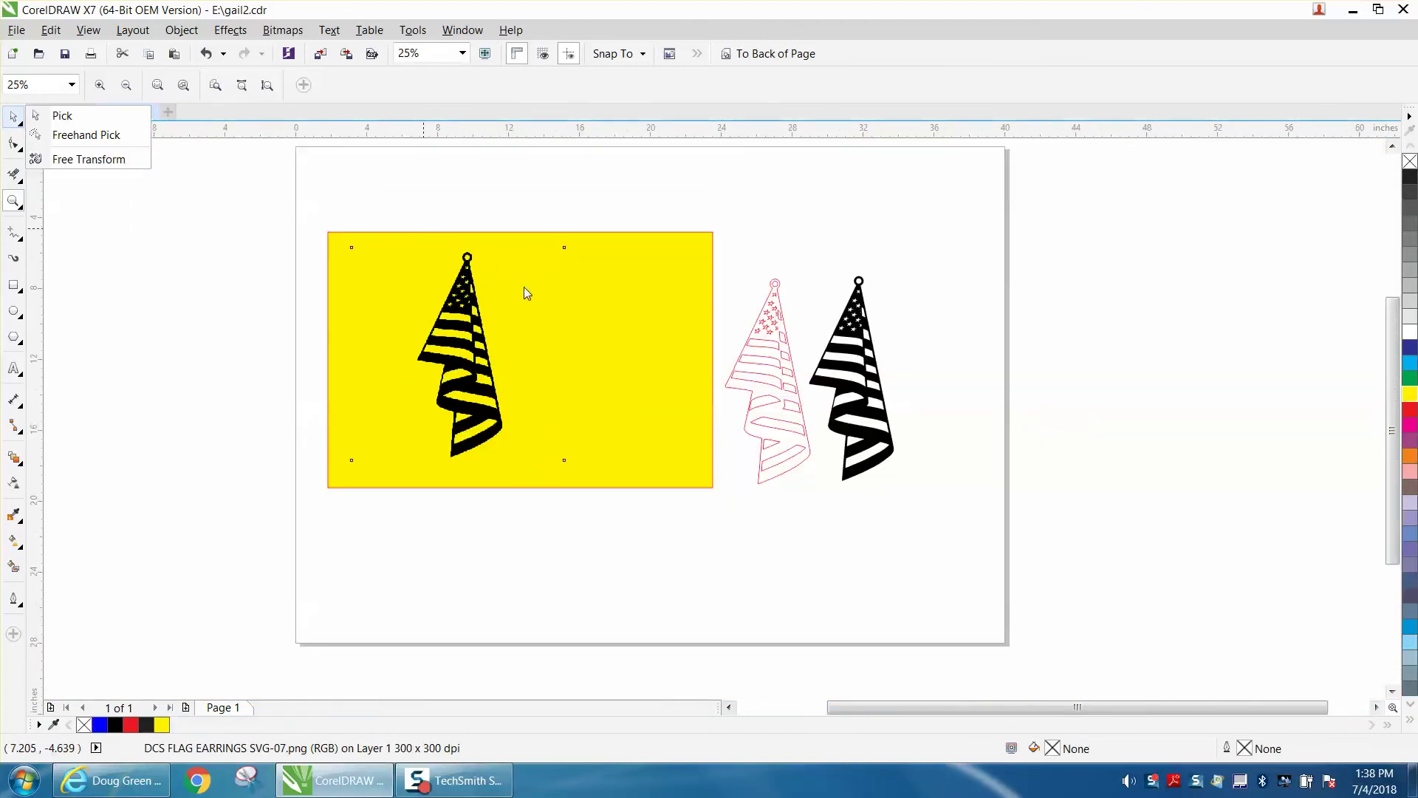
{"action": "left_click", "coordinate": [127, 117]}
{"action": "left_click", "coordinate": [598, 305]}
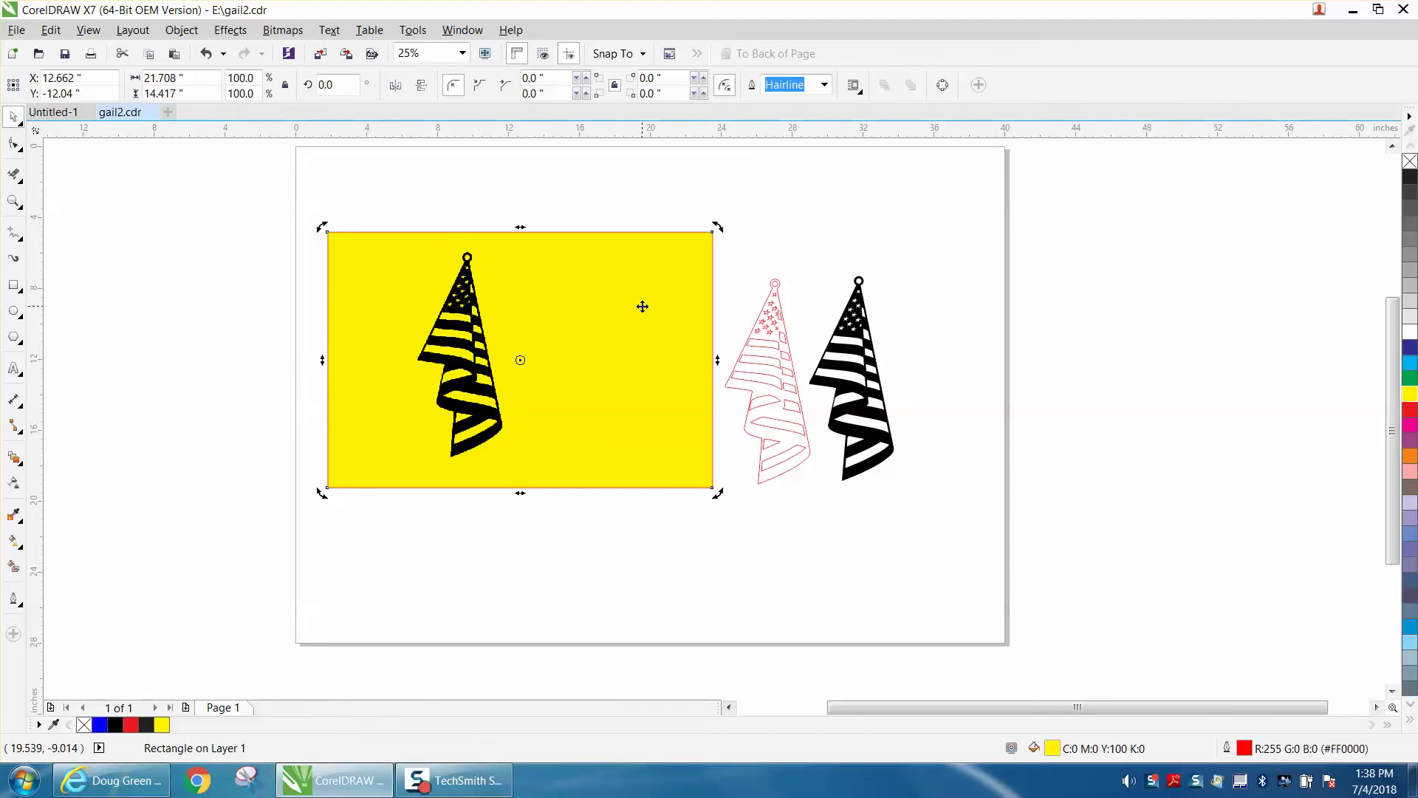
{"action": "left_click_drag", "start_coordinate": [643, 307], "coordinate": [636, 597]}
Check the flag bitmap's Resample settings and close them unchanged.
{"action": "left_click", "coordinate": [473, 347]}
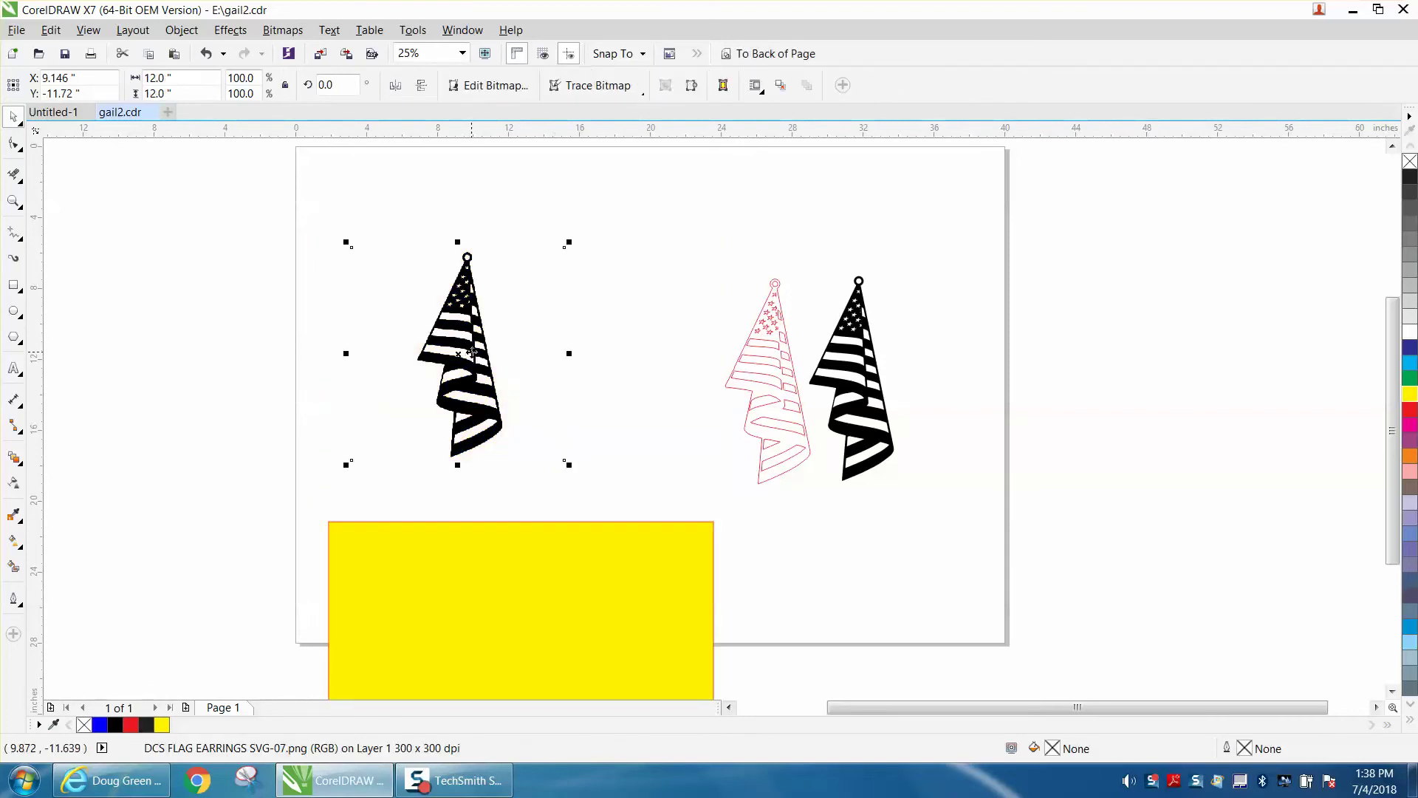
{"action": "left_click", "coordinate": [286, 31]}
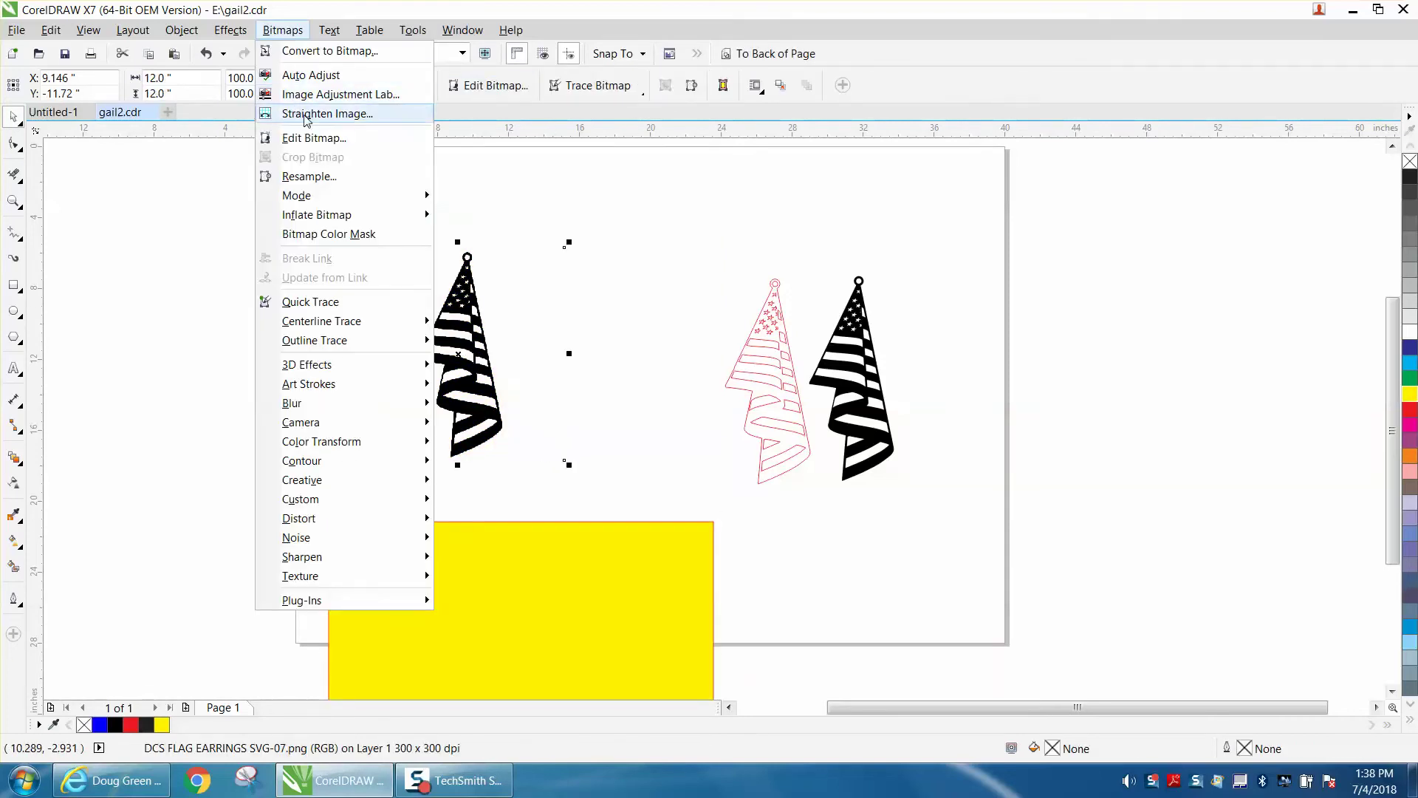
{"action": "left_click", "coordinate": [311, 177]}
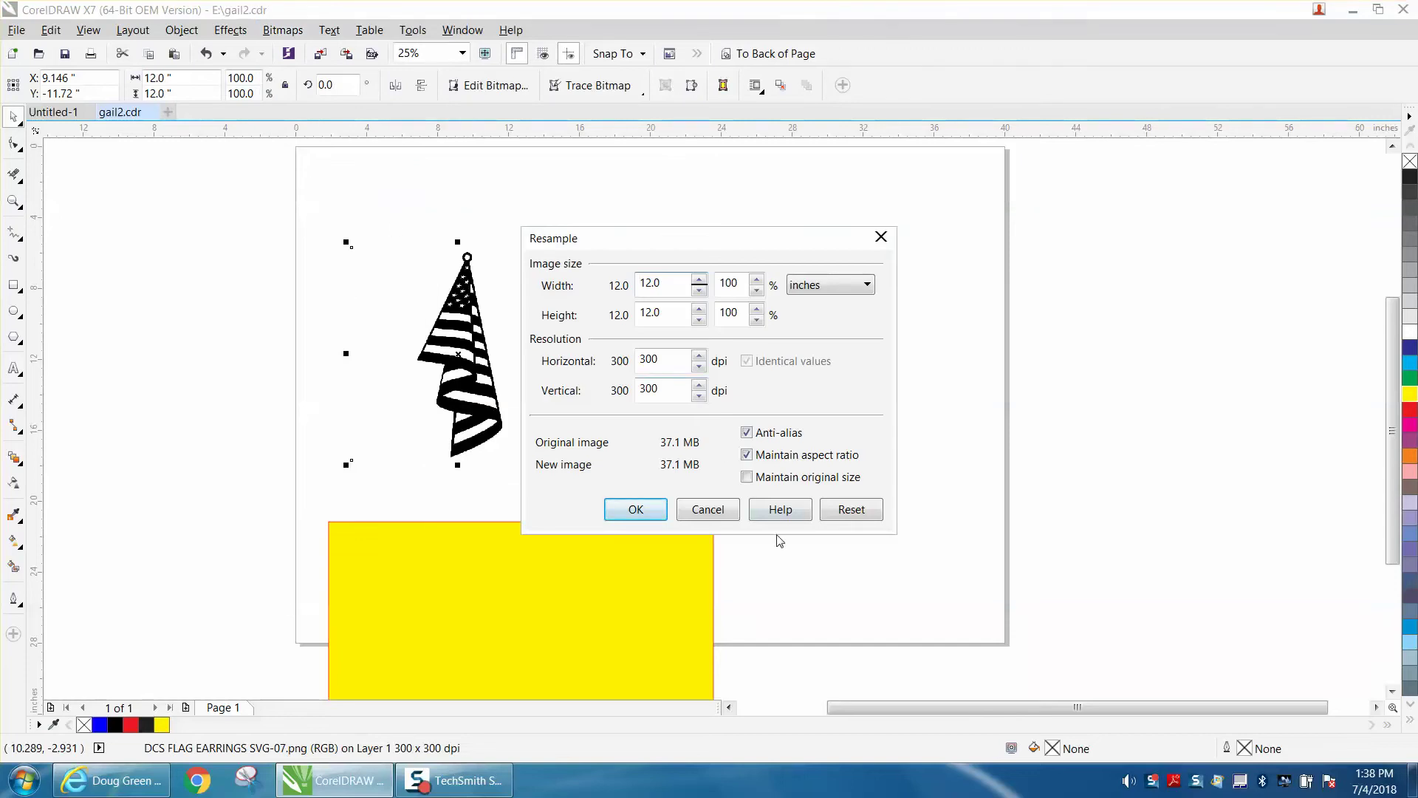
{"action": "left_click", "coordinate": [707, 510]}
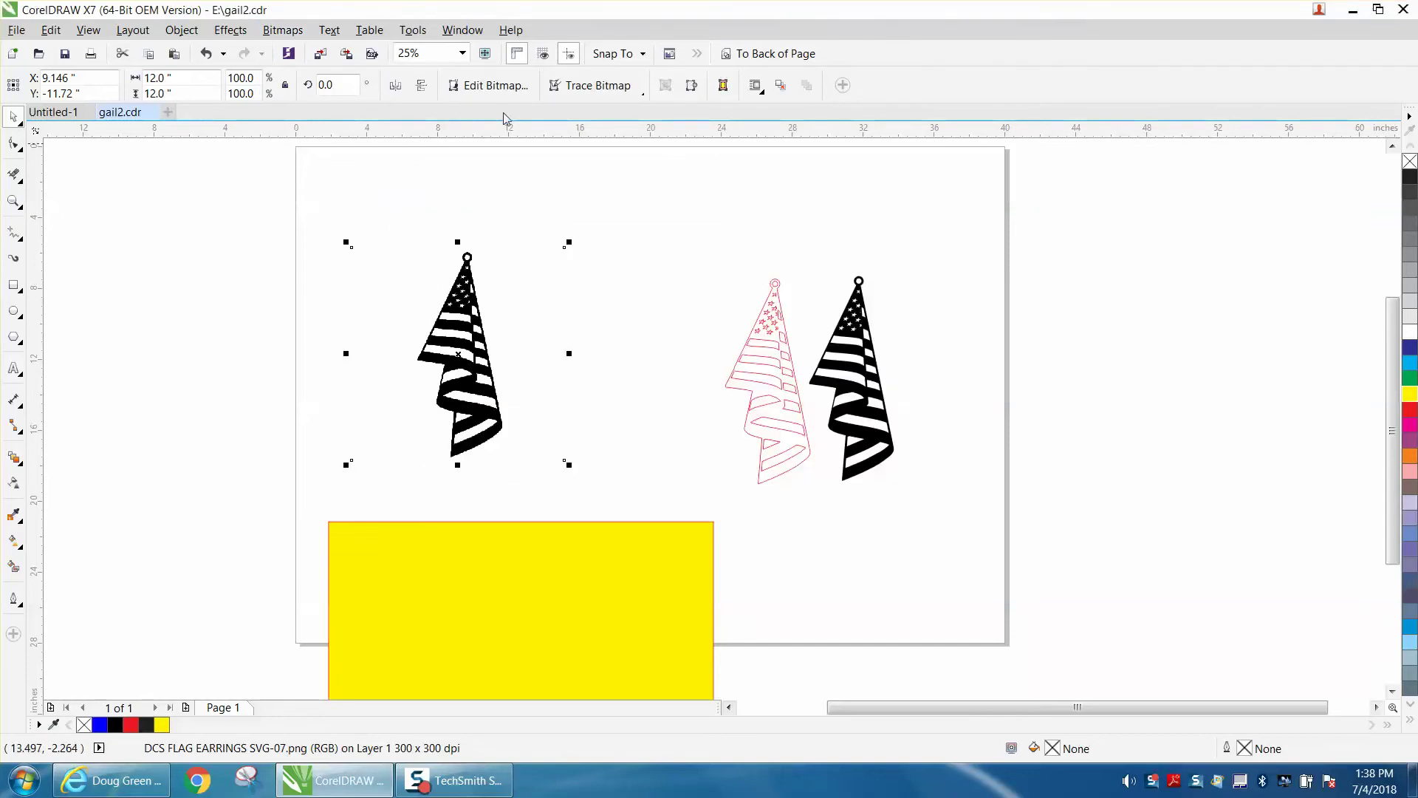
Convert the flag bitmap to a 300 dpi Black and White (1-bit) image.
{"action": "left_click", "coordinate": [299, 39]}
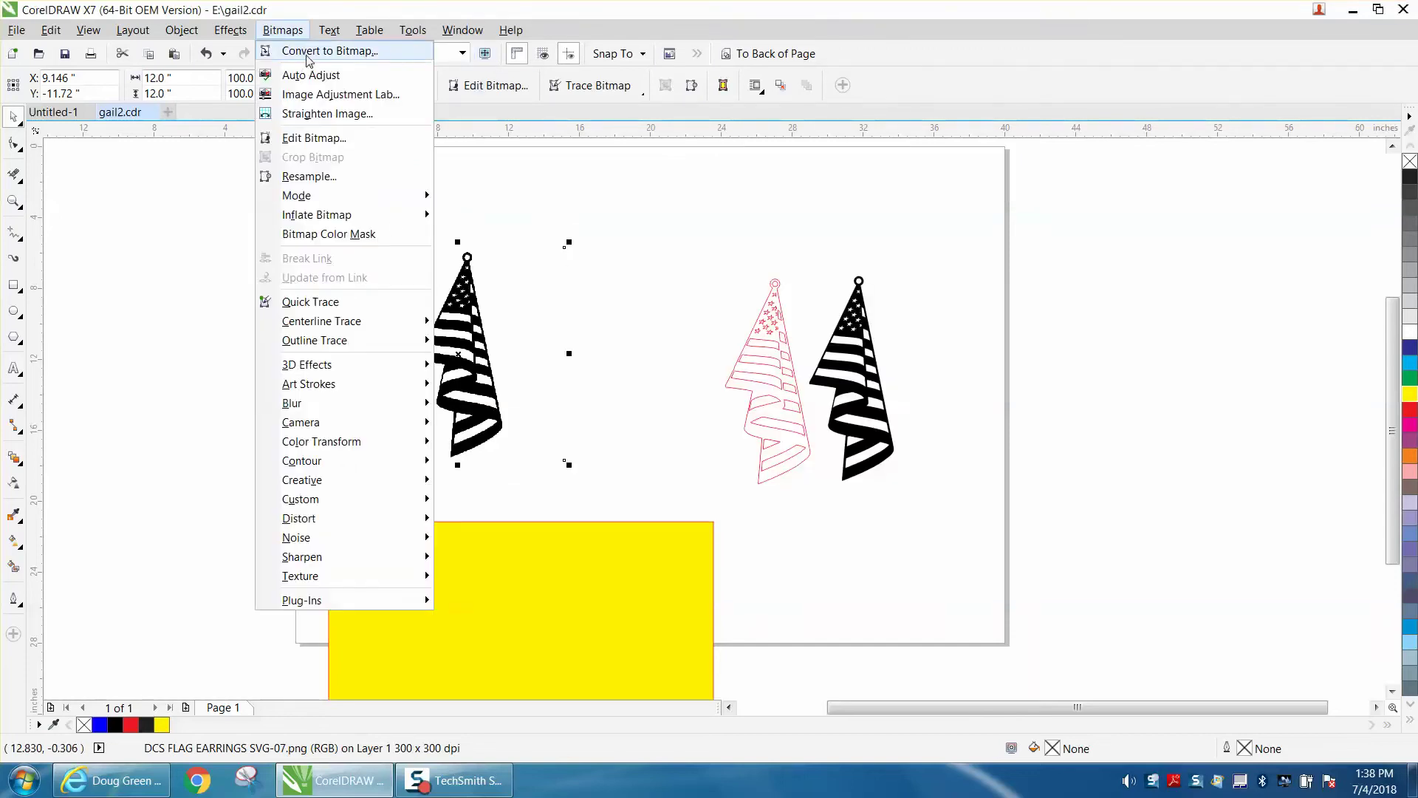
{"action": "left_click", "coordinate": [318, 53]}
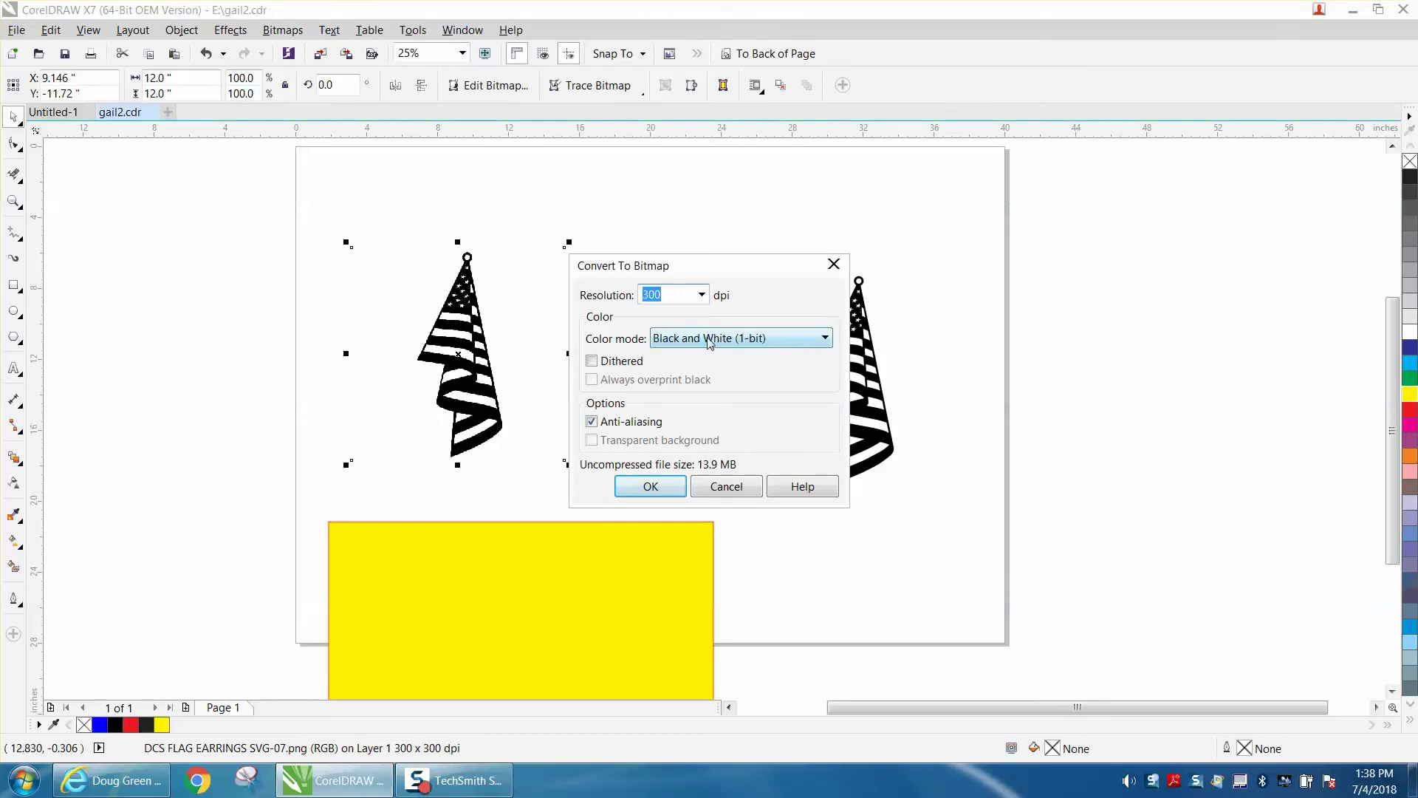
{"action": "left_click", "coordinate": [650, 487]}
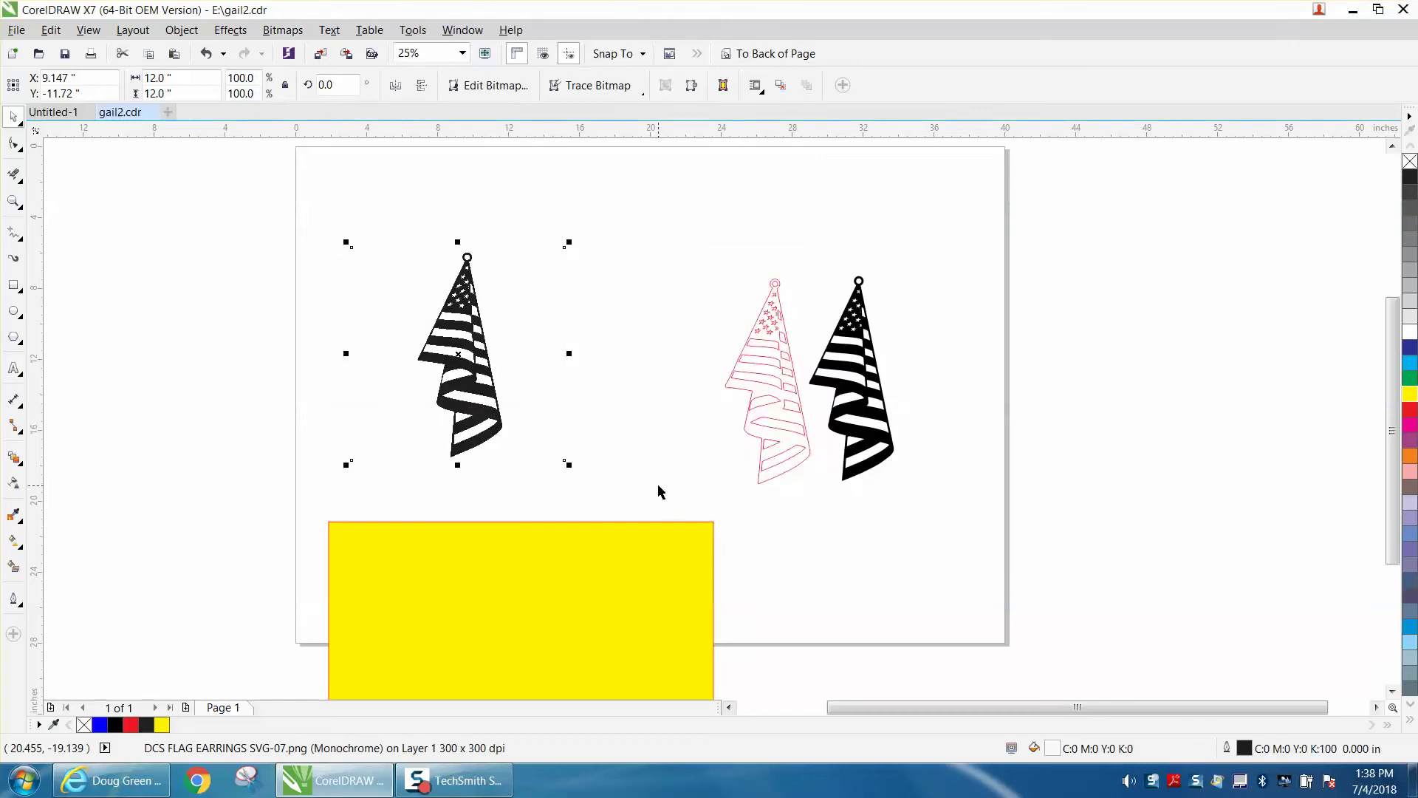
{"action": "left_click", "coordinate": [564, 88]}
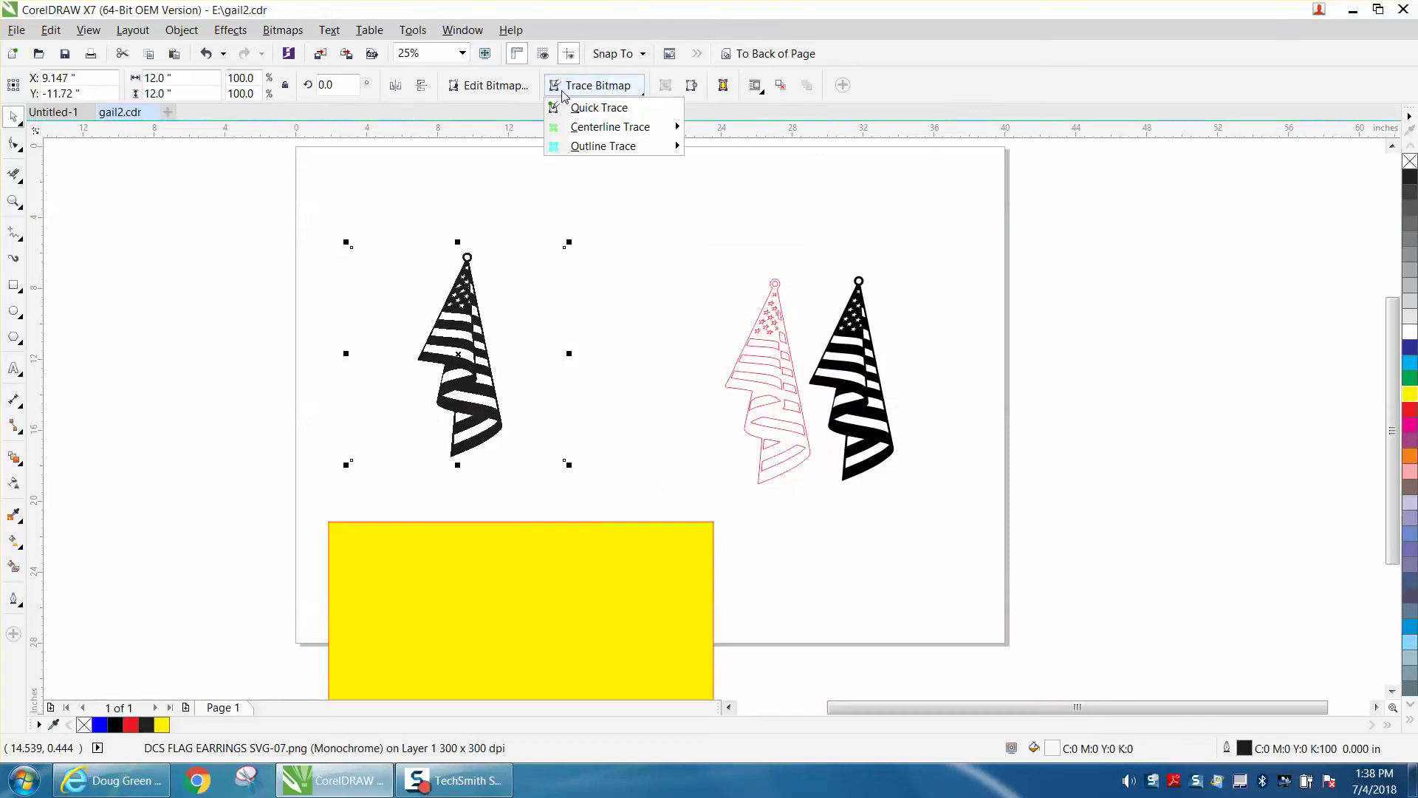
Outline-trace the flag with Clipart settings, reducing the bitmap, and accept the result.
{"action": "mouse_move", "coordinate": [588, 148]}
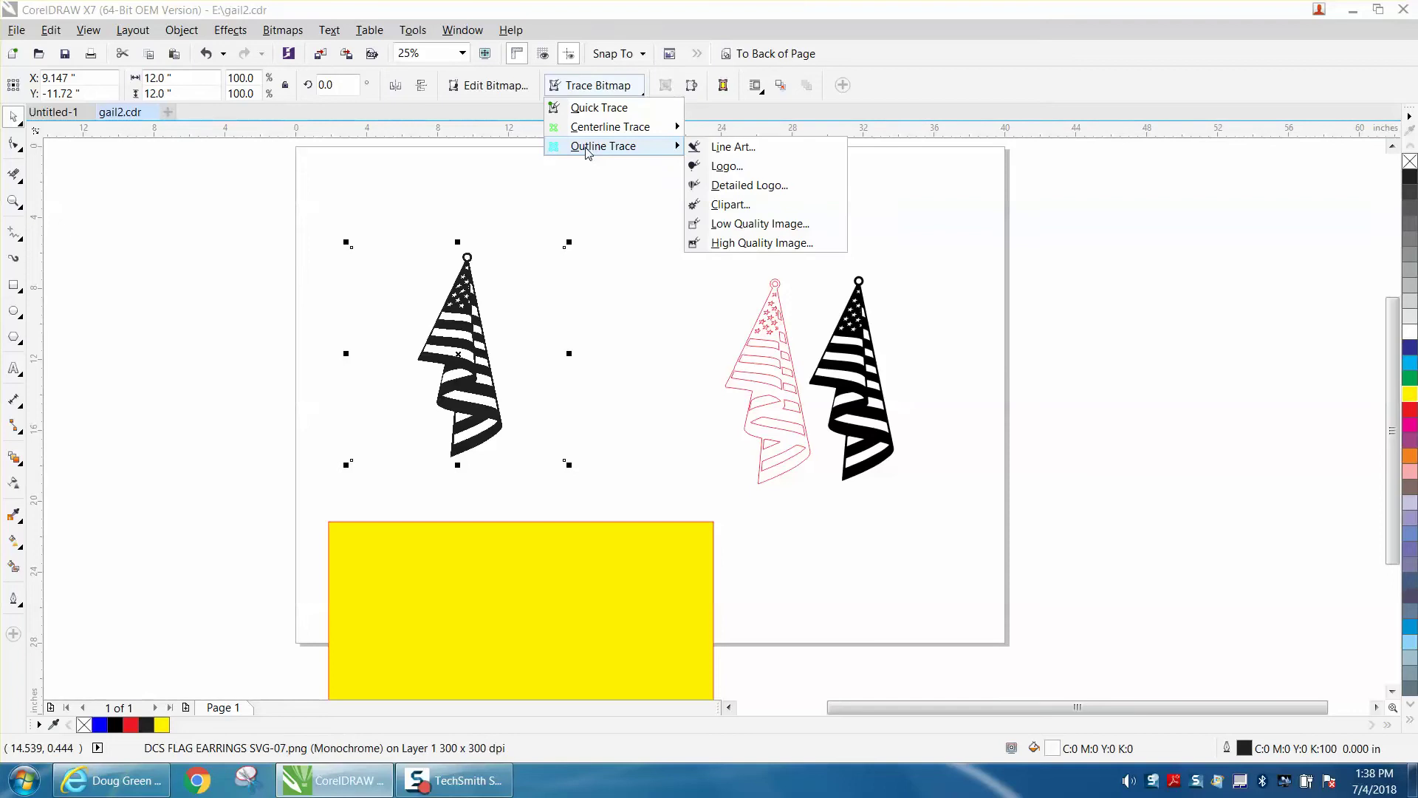
{"action": "left_click", "coordinate": [731, 205]}
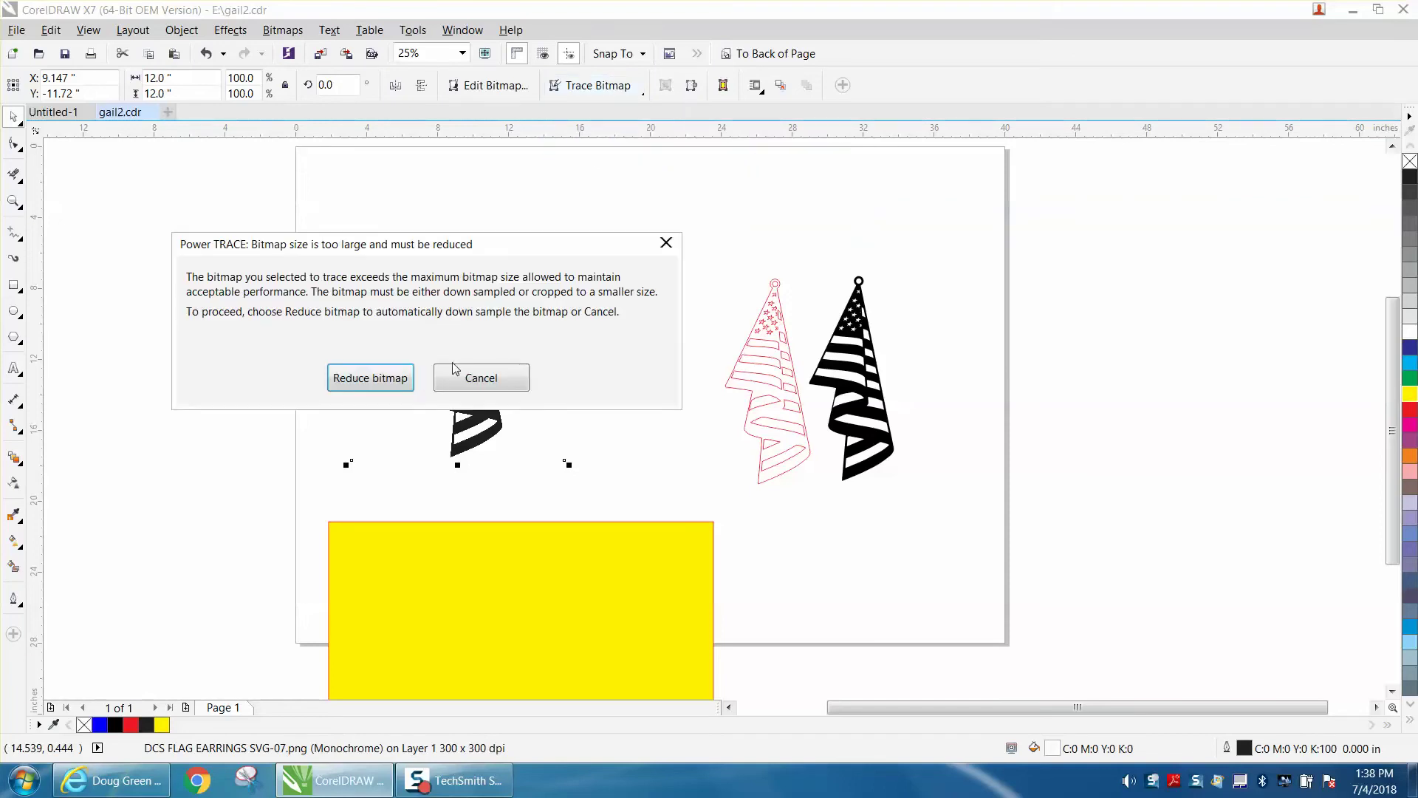
{"action": "left_click", "coordinate": [385, 387]}
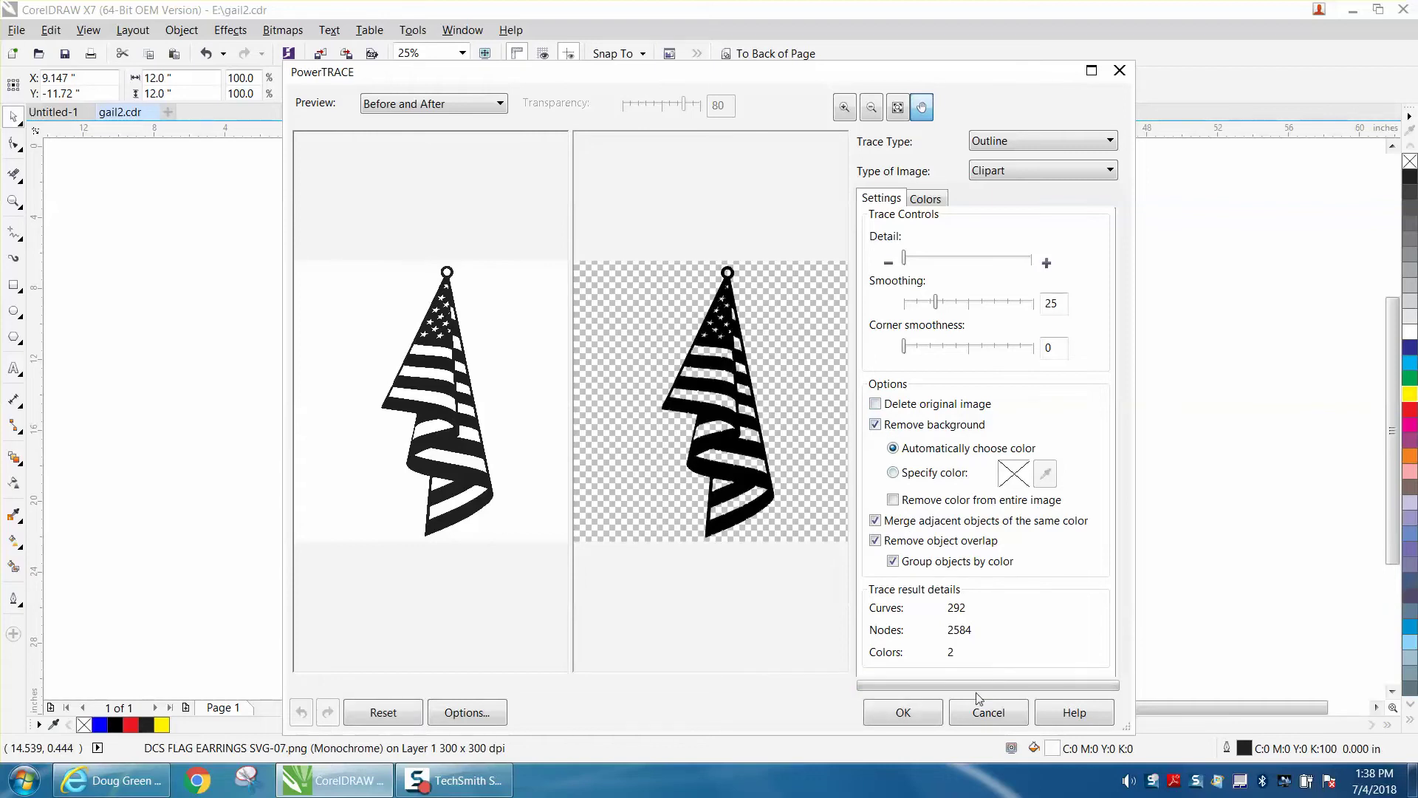
{"action": "left_click", "coordinate": [904, 712]}
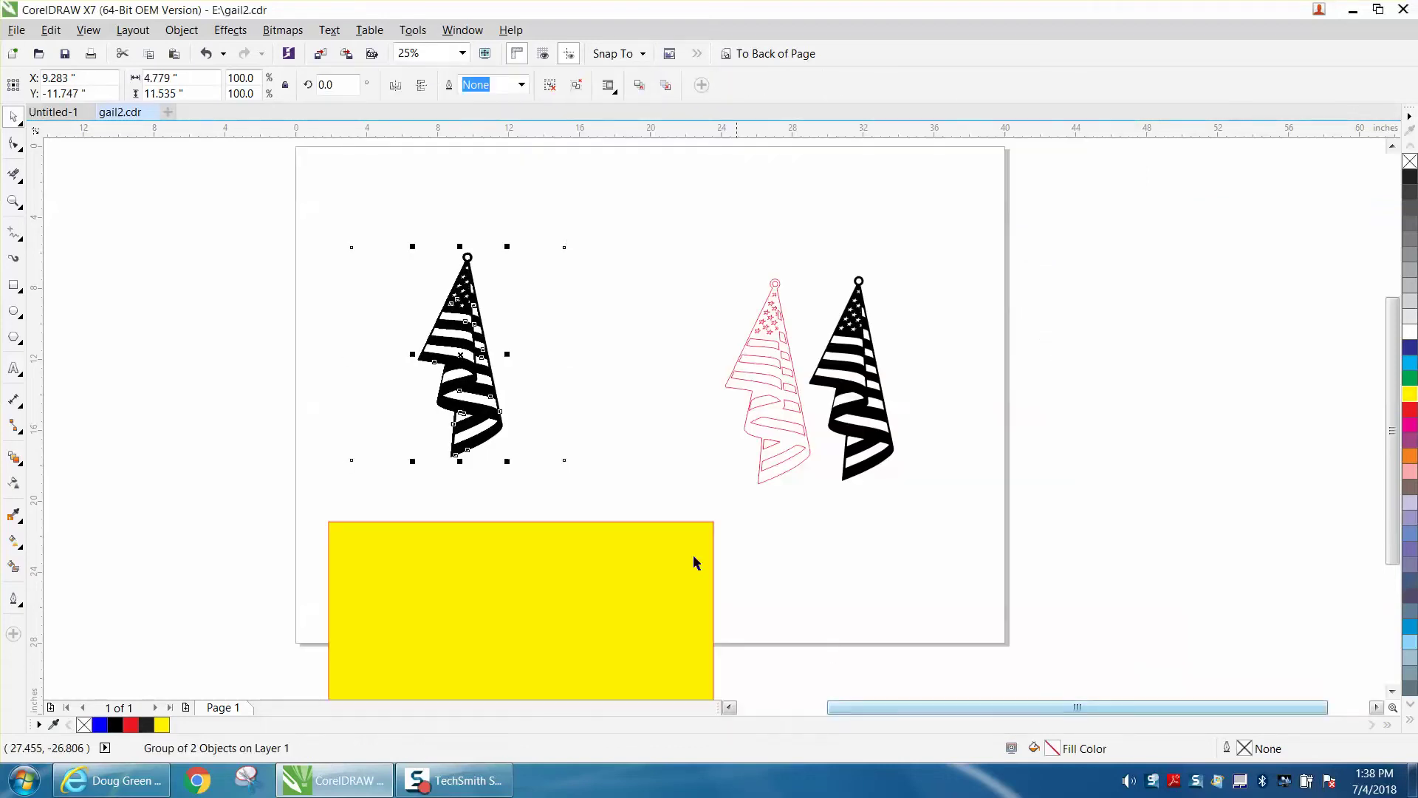
Move the original bitmap aside to the left and center the traced flag on the yellow rectangle.
{"action": "left_click_drag", "start_coordinate": [463, 357], "coordinate": [633, 358]}
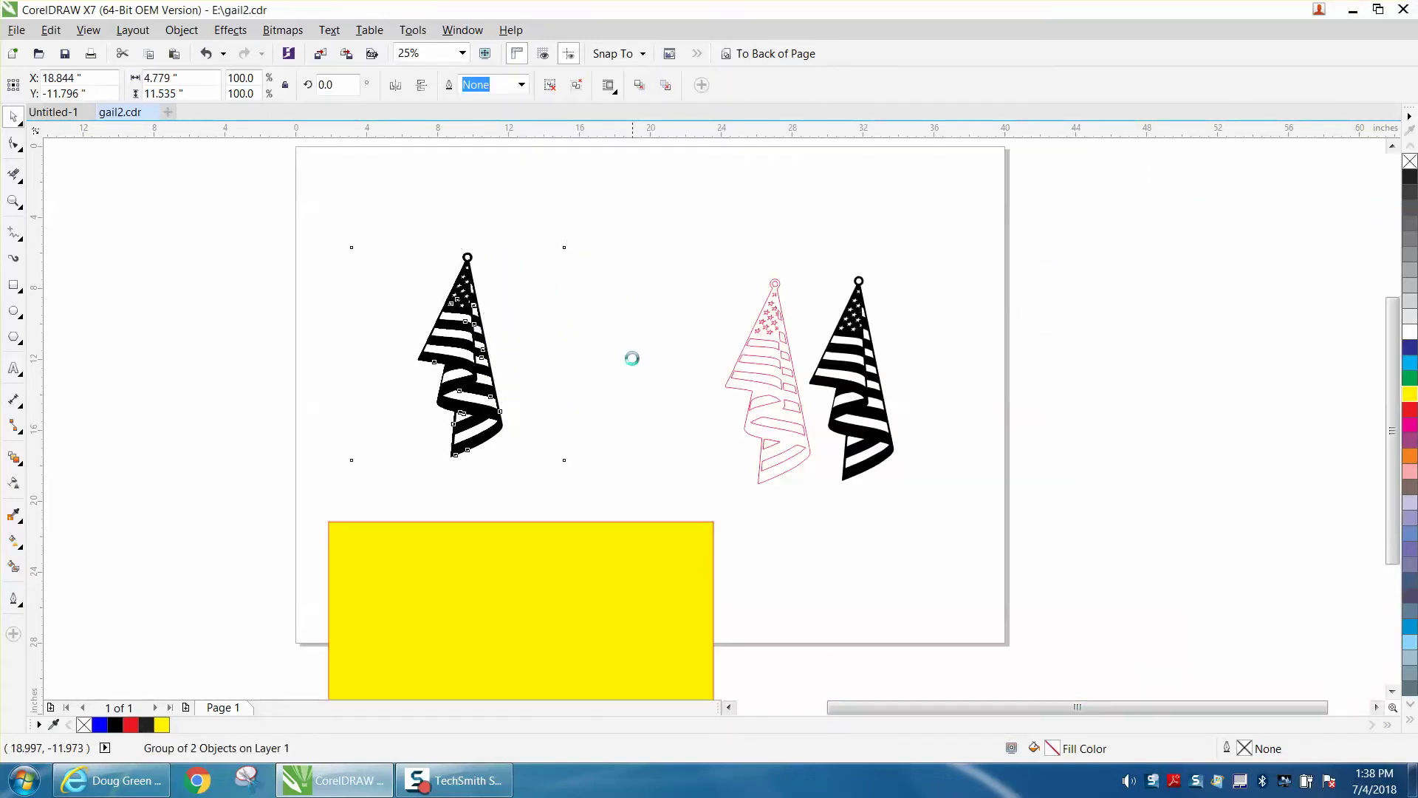
{"action": "mouse_move", "coordinate": [634, 560]}
{"action": "left_mouse_down"}
{"action": "mouse_move", "coordinate": [690, 434]}
{"action": "mouse_move", "coordinate": [656, 281]}
{"action": "left_mouse_up"}
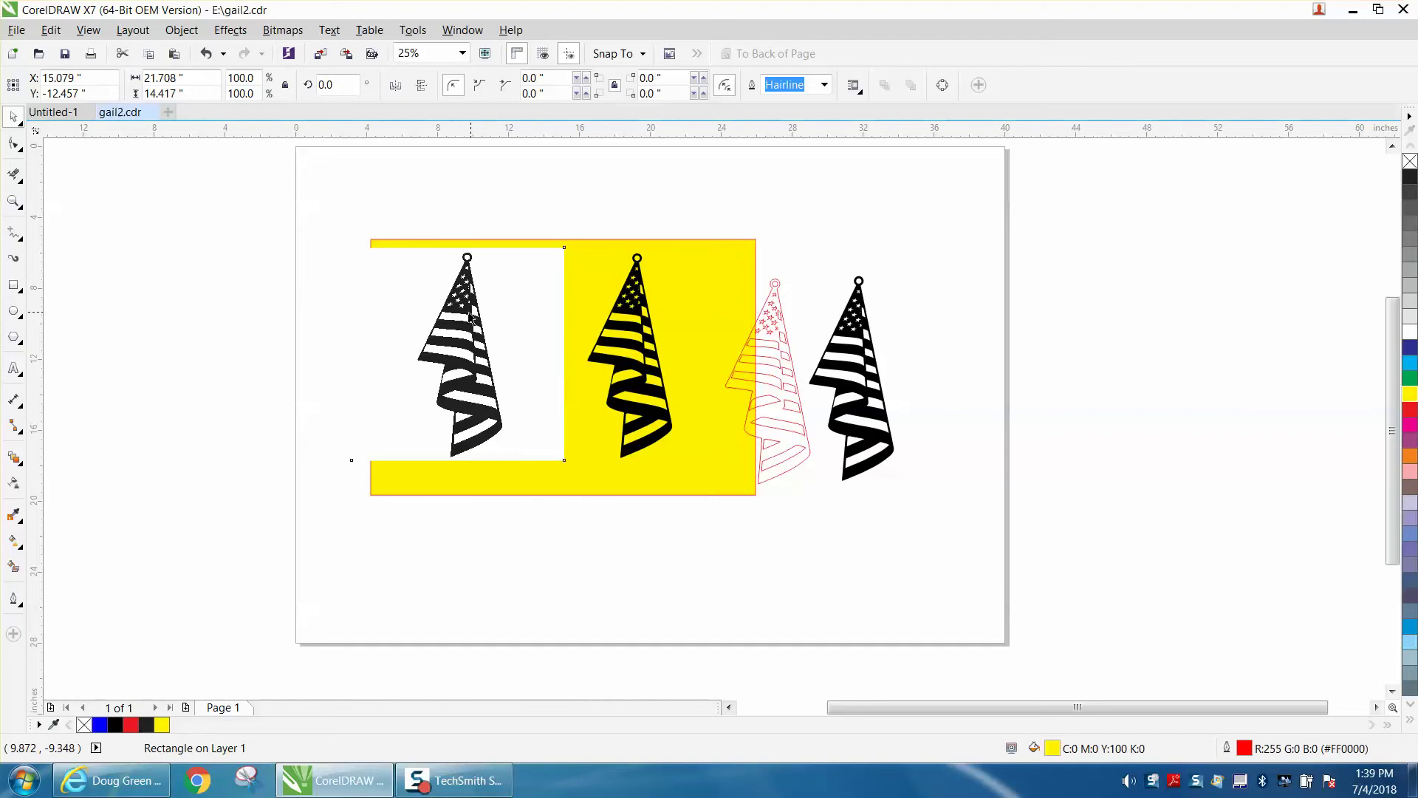
{"action": "left_click_drag", "start_coordinate": [470, 319], "coordinate": [228, 331]}
{"action": "left_click_drag", "start_coordinate": [620, 328], "coordinate": [498, 343]}
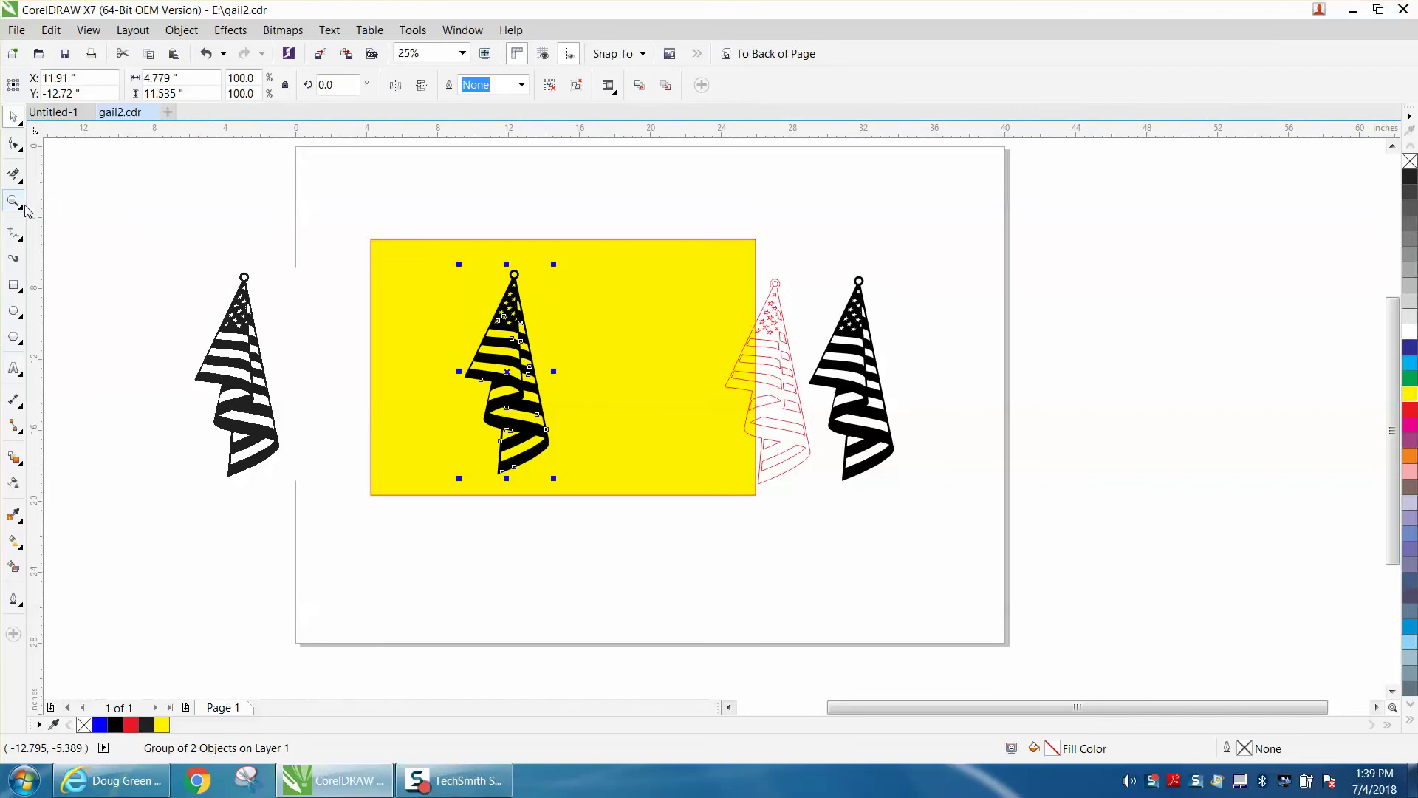
{"action": "left_click", "coordinate": [25, 209]}
Zoom in to inspect the traced flag's stars and top ring, then zoom back out.
{"action": "left_click", "coordinate": [67, 199]}
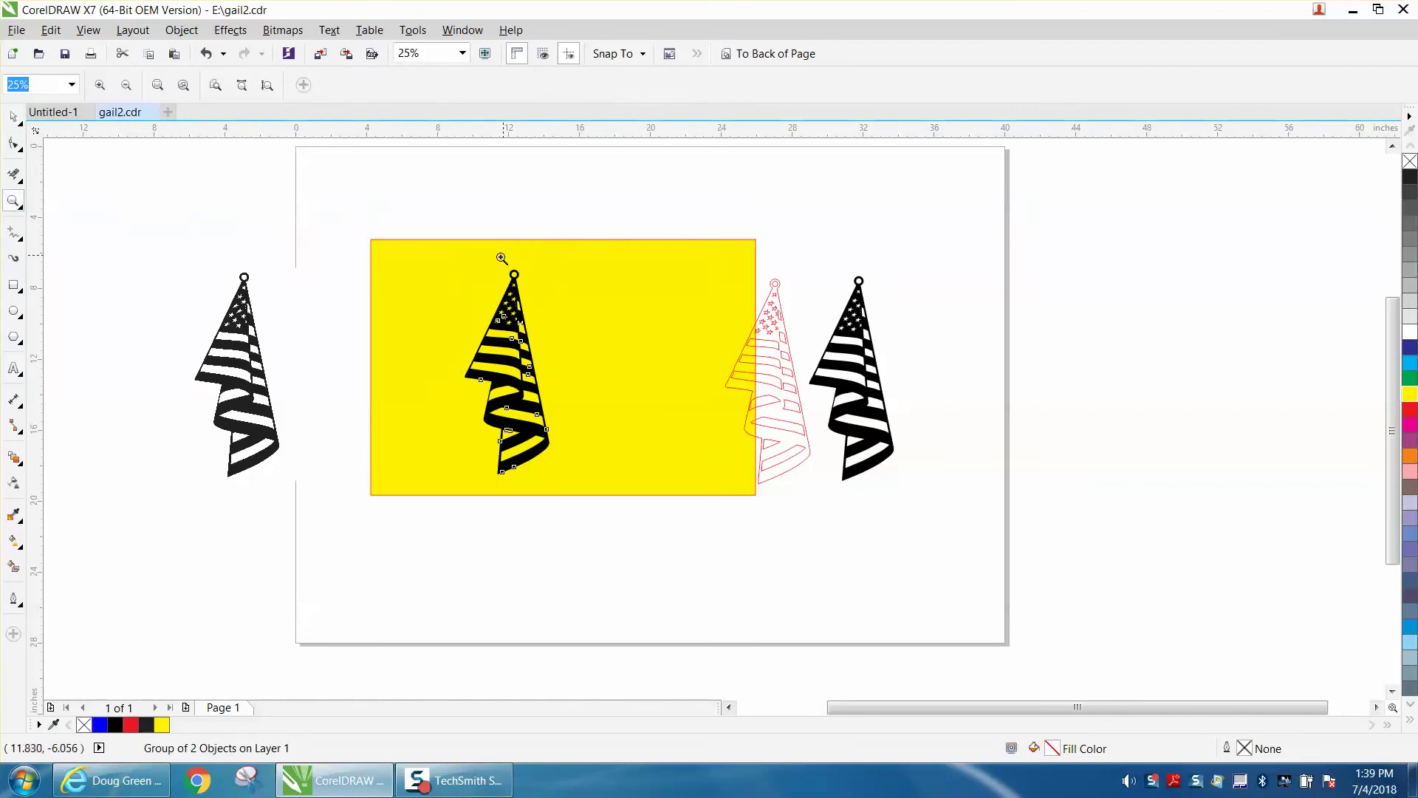
{"action": "left_click_drag", "start_coordinate": [507, 258], "coordinate": [546, 294]}
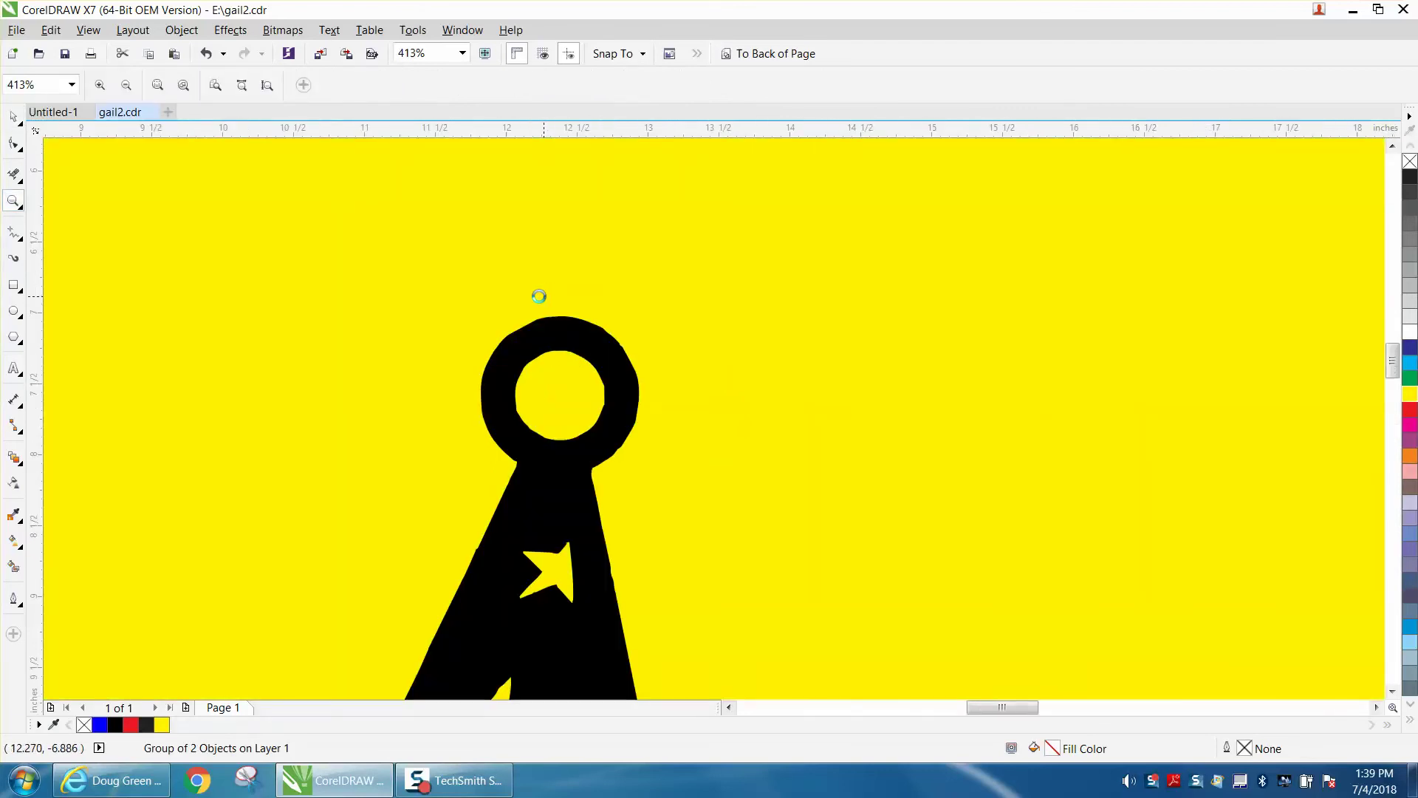
{"action": "scroll", "coordinate": [538, 295], "scroll_direction": "down", "scroll_amount": 2}
{"action": "left_click_drag", "start_coordinate": [564, 358], "coordinate": [616, 428]}
{"action": "scroll", "coordinate": [548, 364], "scroll_direction": "down", "scroll_amount": 3}
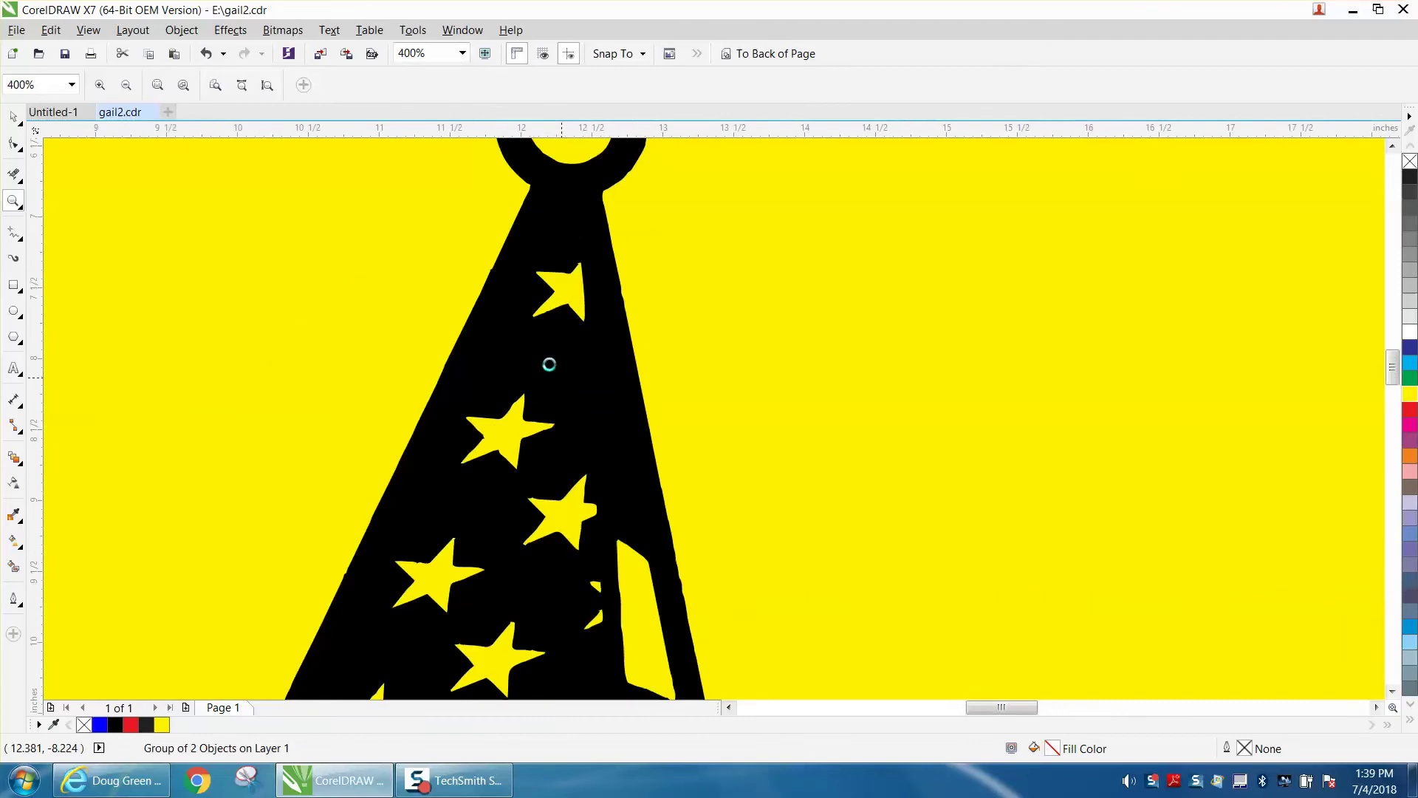
{"action": "scroll", "coordinate": [549, 338], "scroll_direction": "down", "scroll_amount": 2}
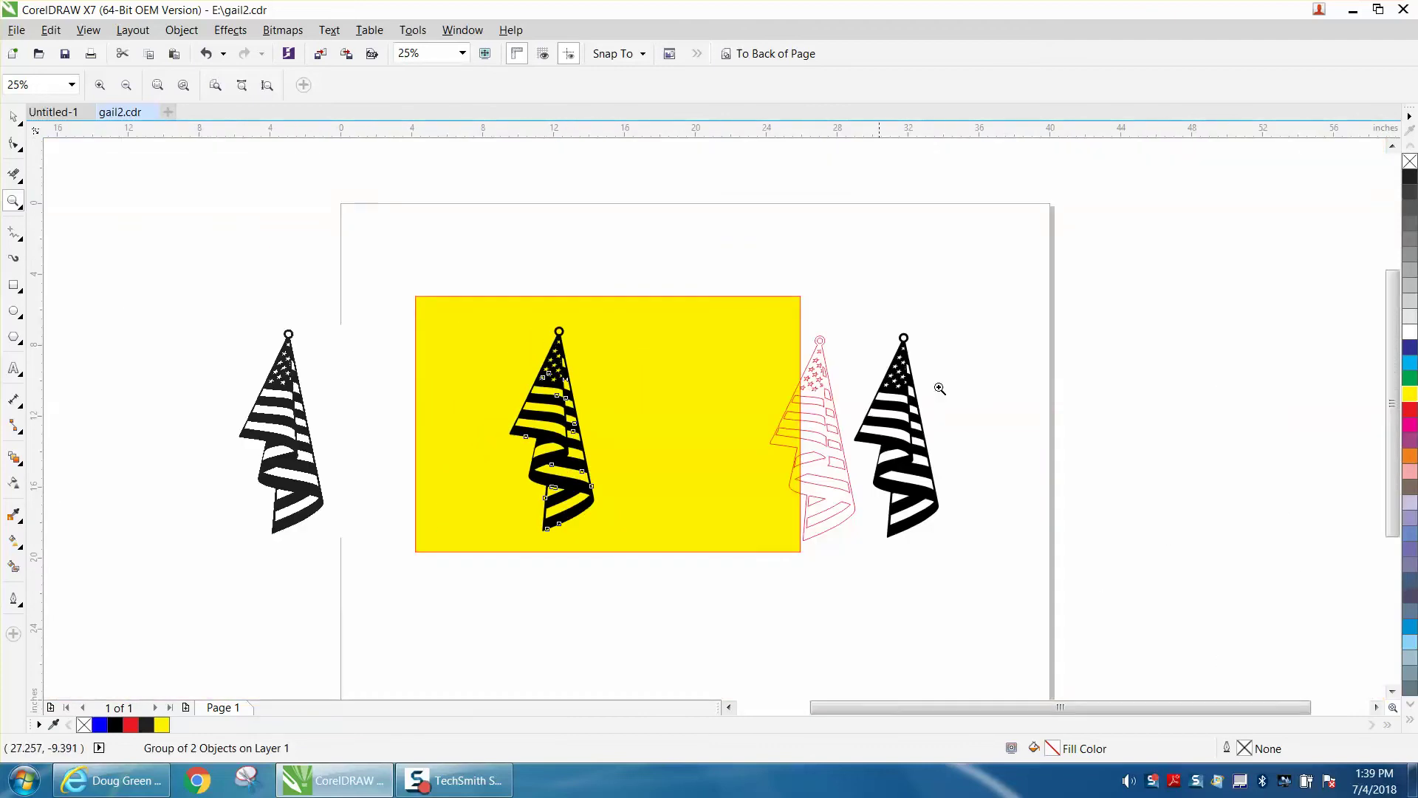
{"action": "left_click_drag", "start_coordinate": [922, 353], "coordinate": [956, 402]}
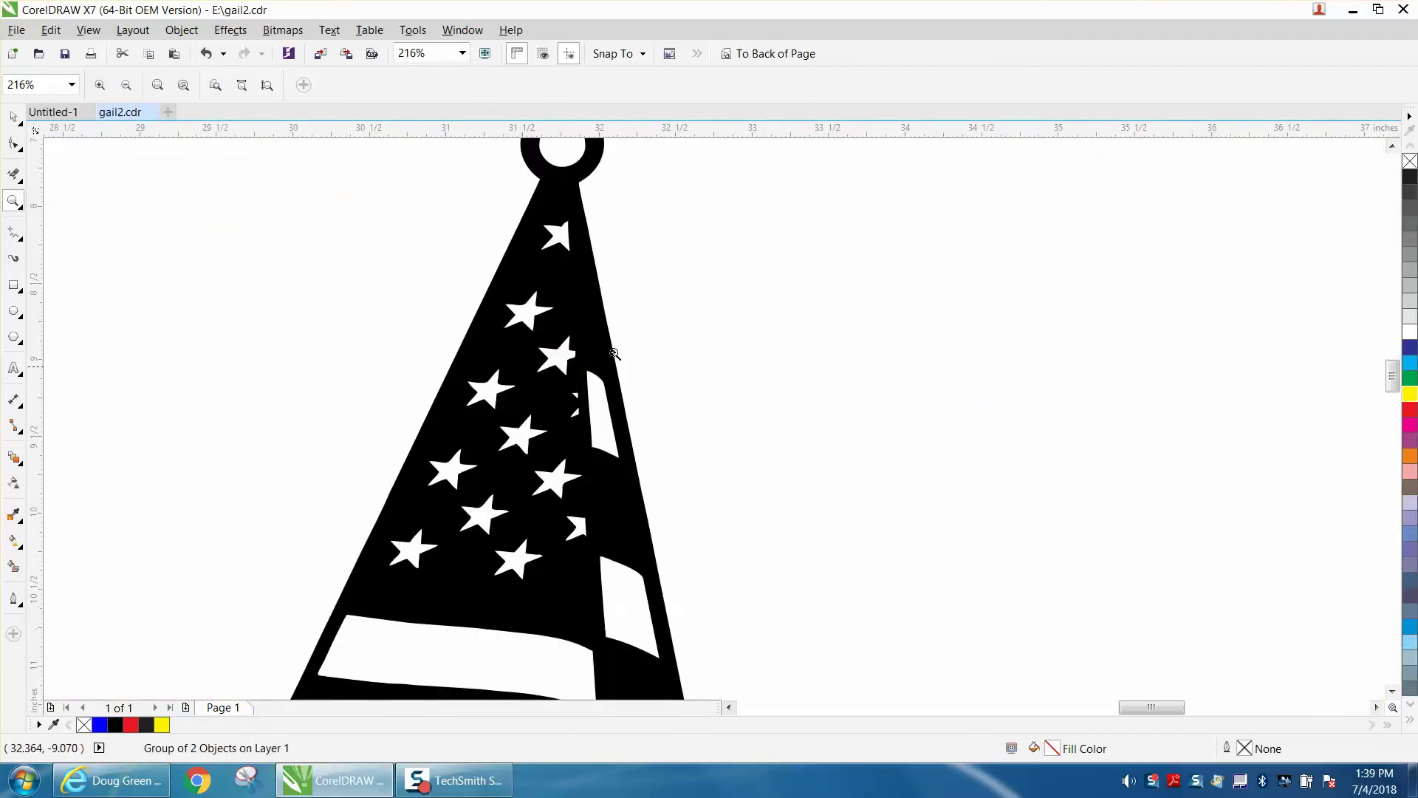
{"action": "left_click_drag", "start_coordinate": [501, 282], "coordinate": [602, 340]}
{"action": "scroll", "coordinate": [595, 336], "scroll_direction": "down", "scroll_amount": 3}
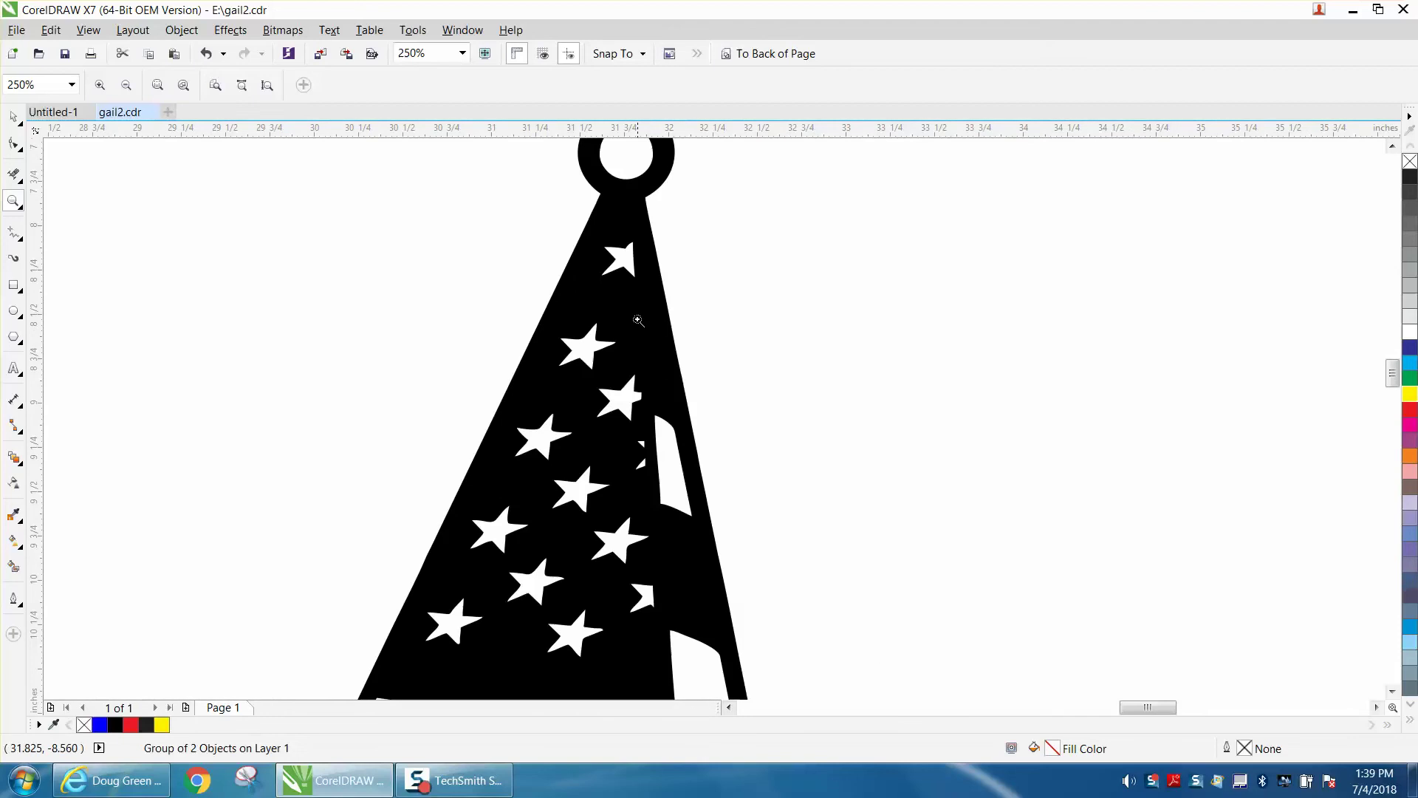
{"action": "left_click_drag", "start_coordinate": [594, 198], "coordinate": [672, 251]}
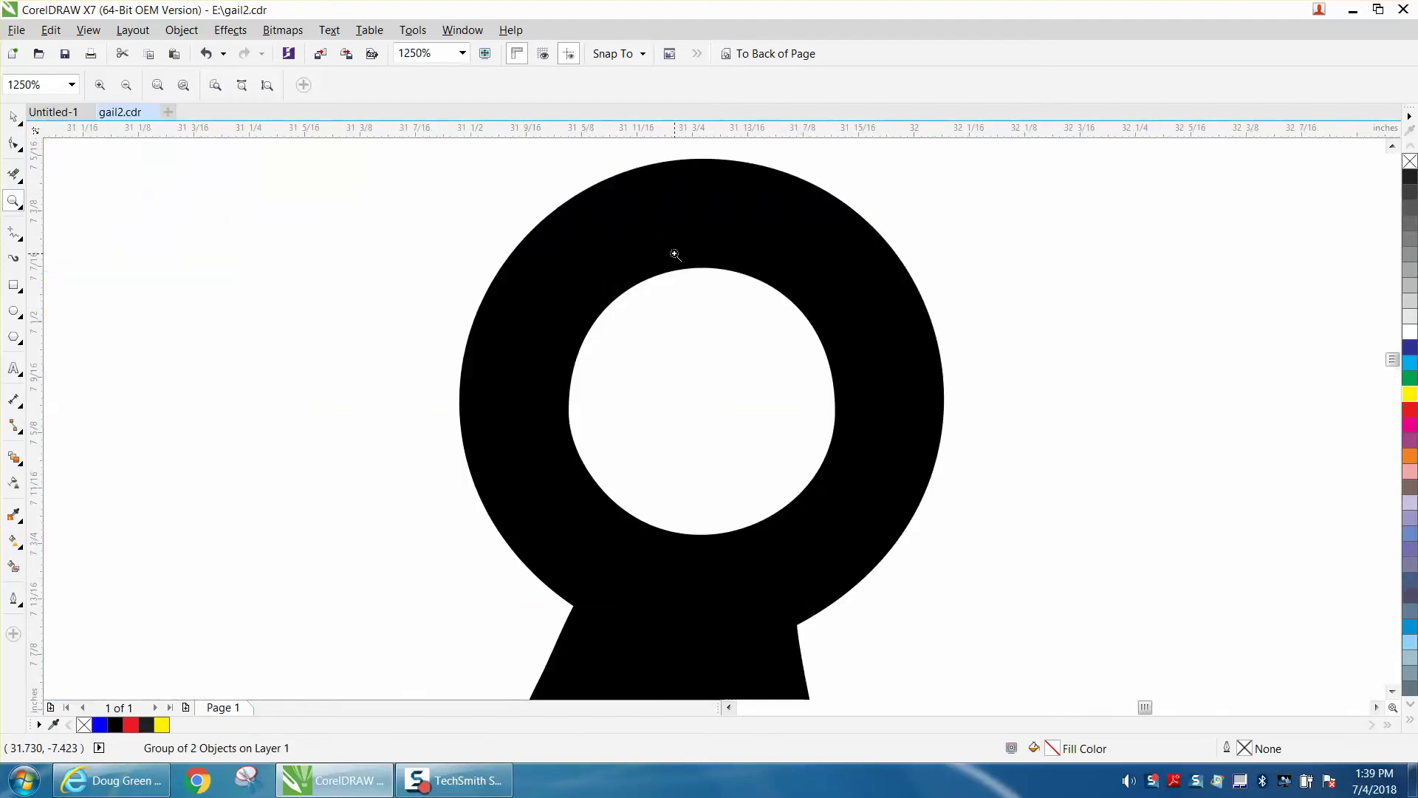
{"action": "scroll", "coordinate": [665, 254], "scroll_direction": "down", "scroll_amount": 2}
{"action": "scroll", "coordinate": [663, 254], "scroll_direction": "down", "scroll_amount": 1}
{"action": "scroll", "coordinate": [663, 255], "scroll_direction": "down", "scroll_amount": 1}
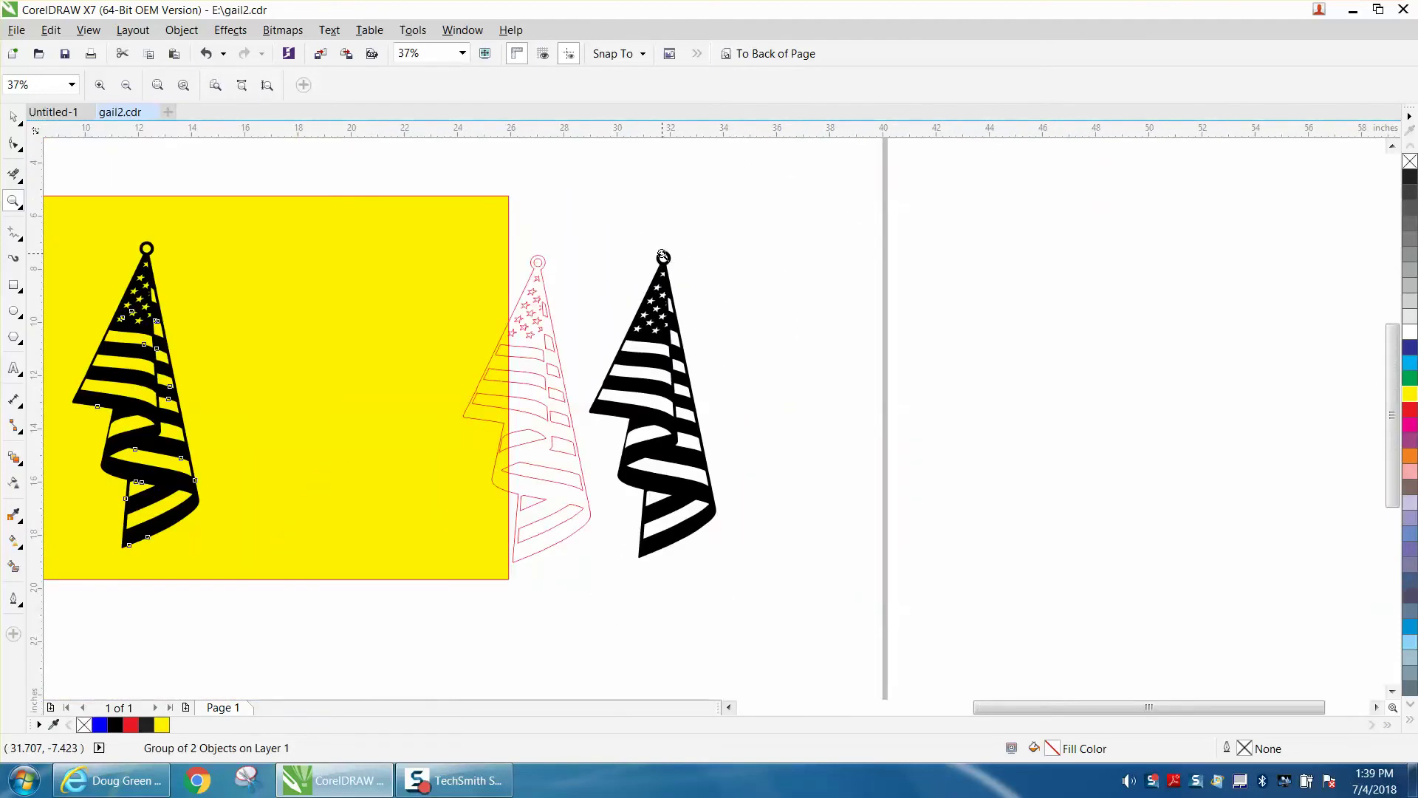
Move the yellow rectangle to the right and shift the left flag group rightward.
{"action": "left_click", "coordinate": [13, 117]}
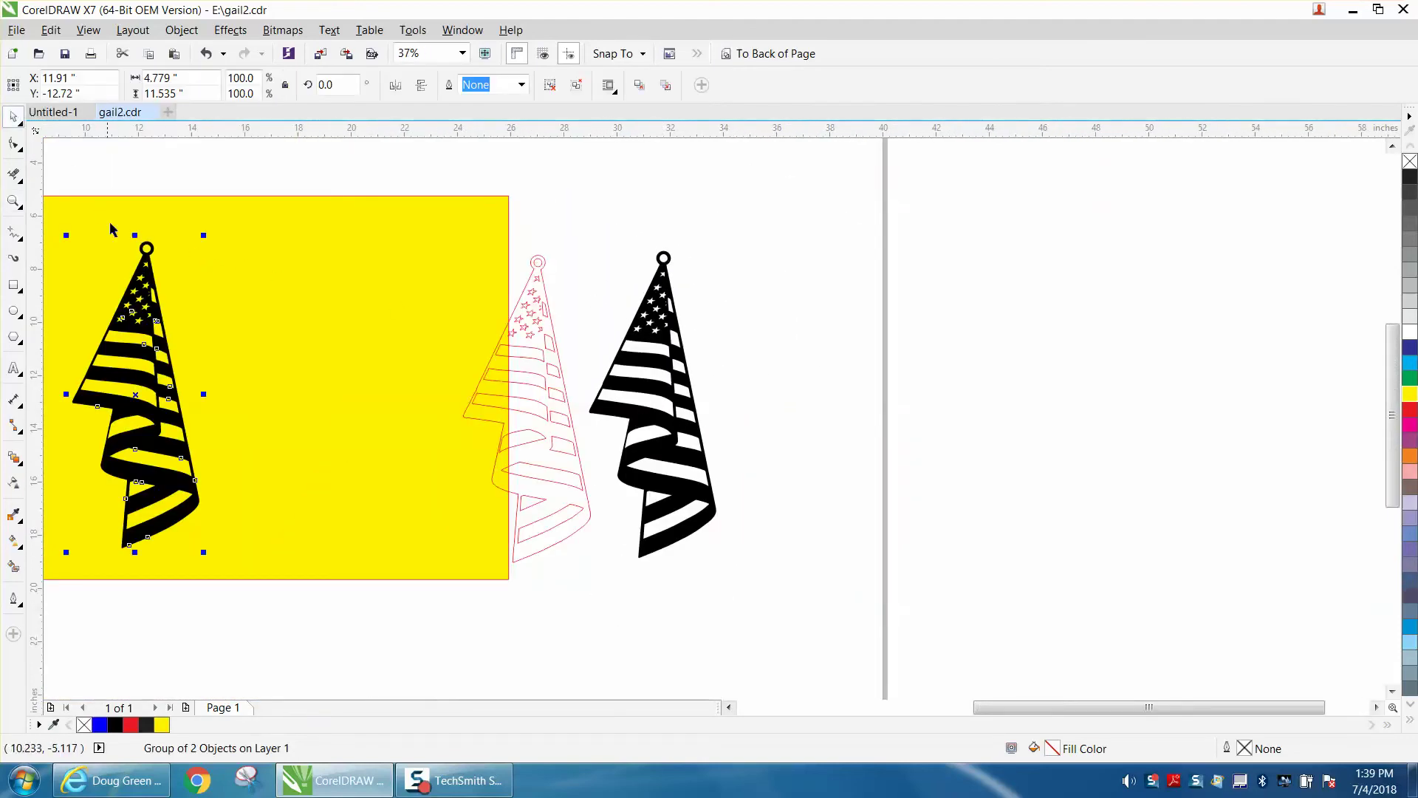
{"action": "left_click_drag", "start_coordinate": [211, 250], "coordinate": [1042, 317]}
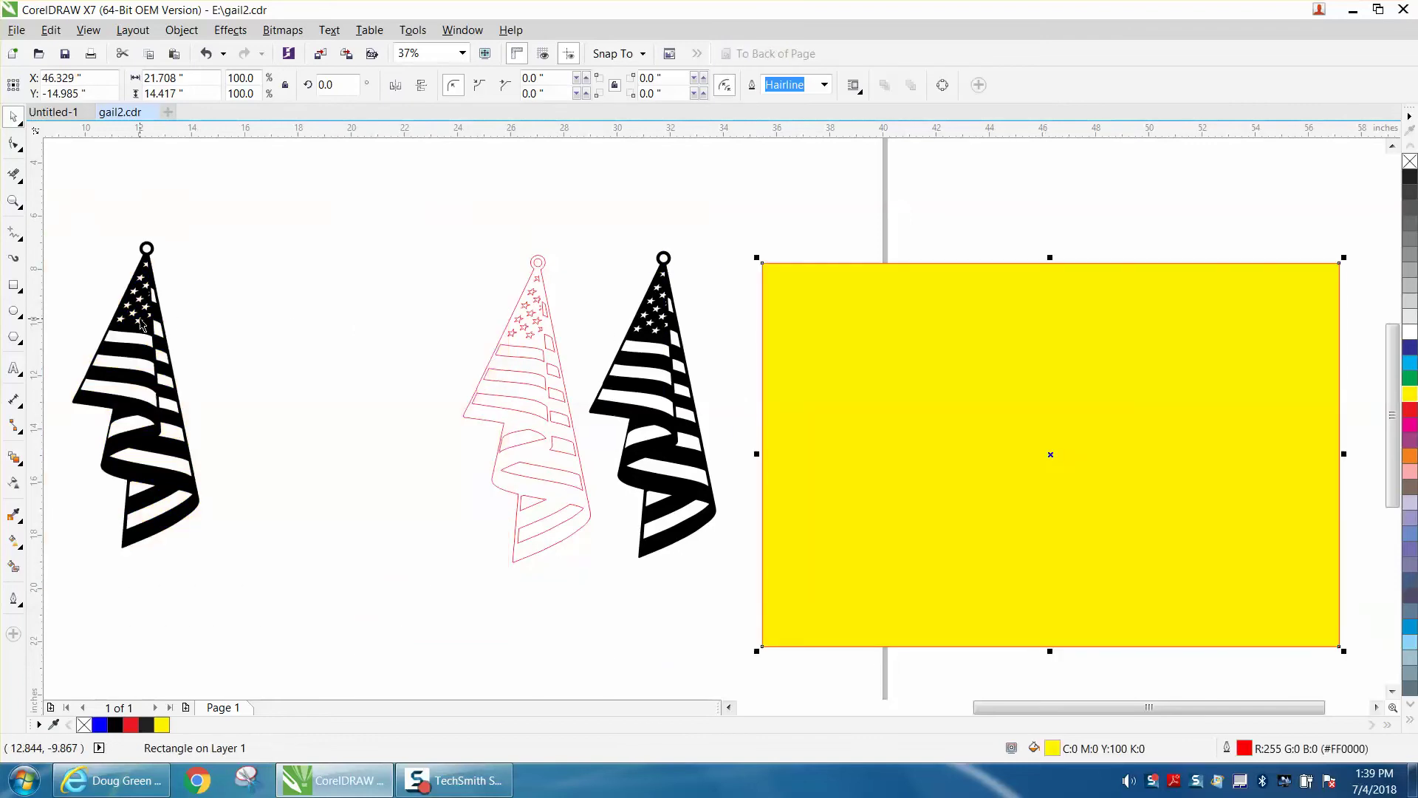
{"action": "left_click", "coordinate": [140, 319]}
{"action": "left_click_drag", "start_coordinate": [140, 320], "coordinate": [271, 322]}
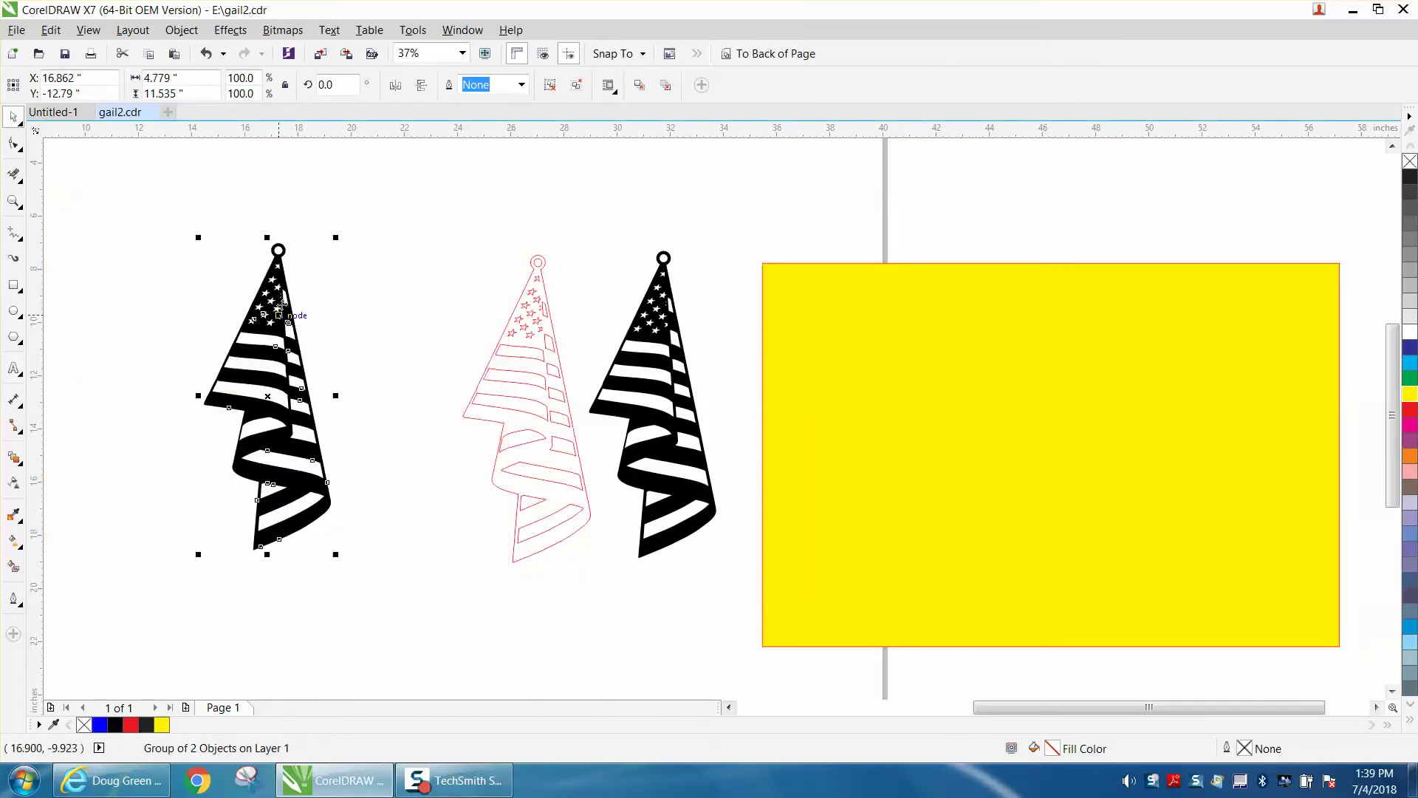
Ungroup the selected left flag.
{"action": "left_click", "coordinate": [181, 31]}
{"action": "mouse_move", "coordinate": [205, 281]}
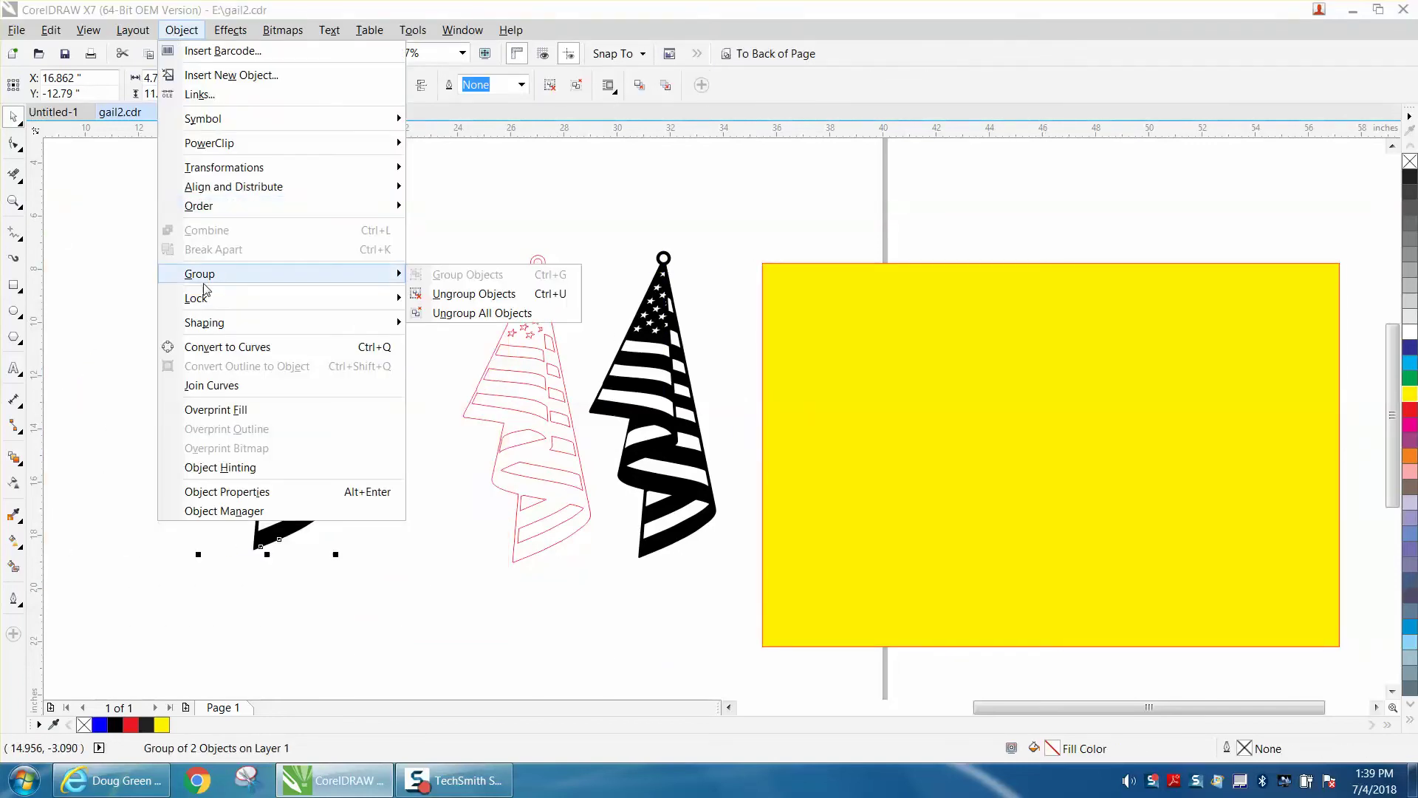
{"action": "left_click", "coordinate": [474, 293]}
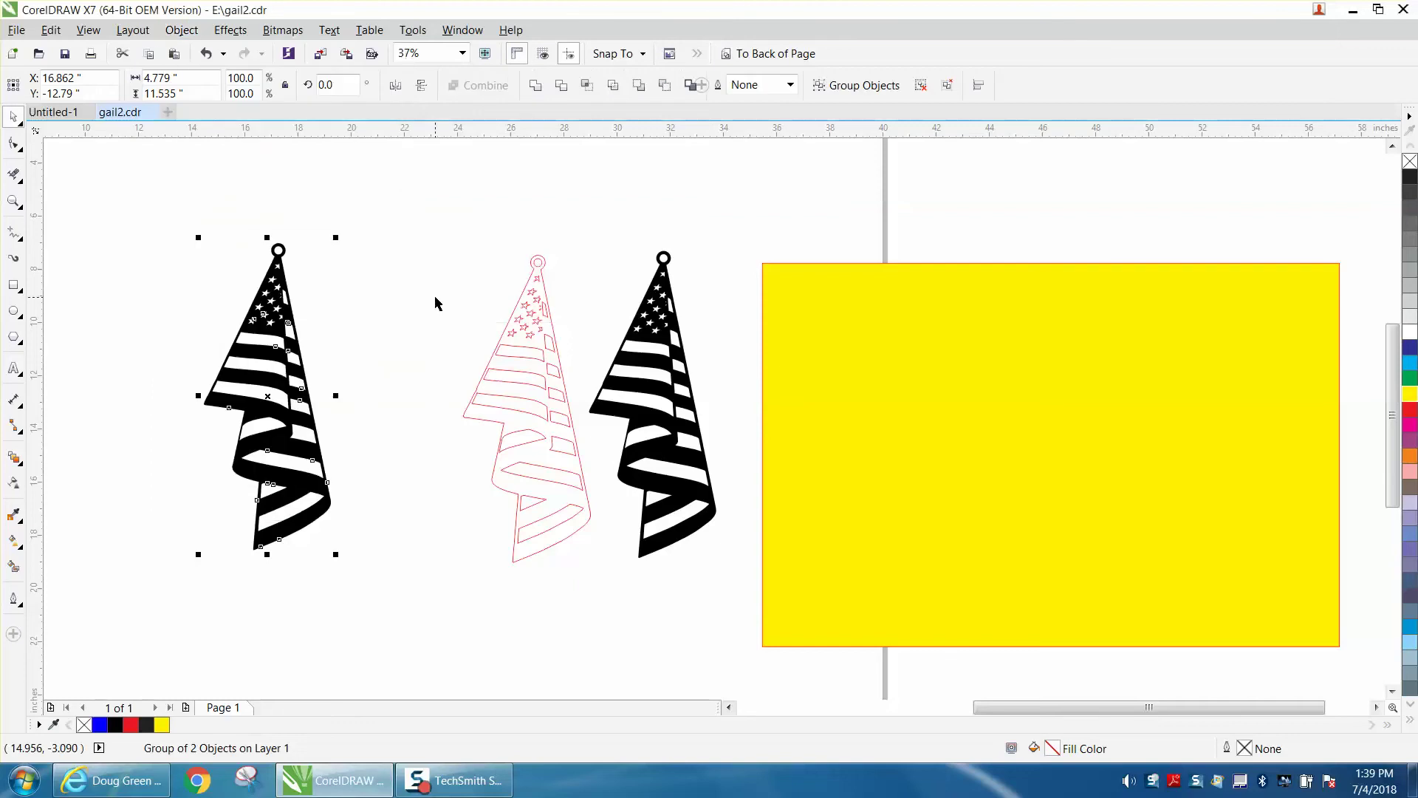
{"action": "left_click", "coordinate": [340, 284]}
Place the left flag on top of the yellow rectangle.
{"action": "left_click_drag", "start_coordinate": [284, 281], "coordinate": [330, 282]}
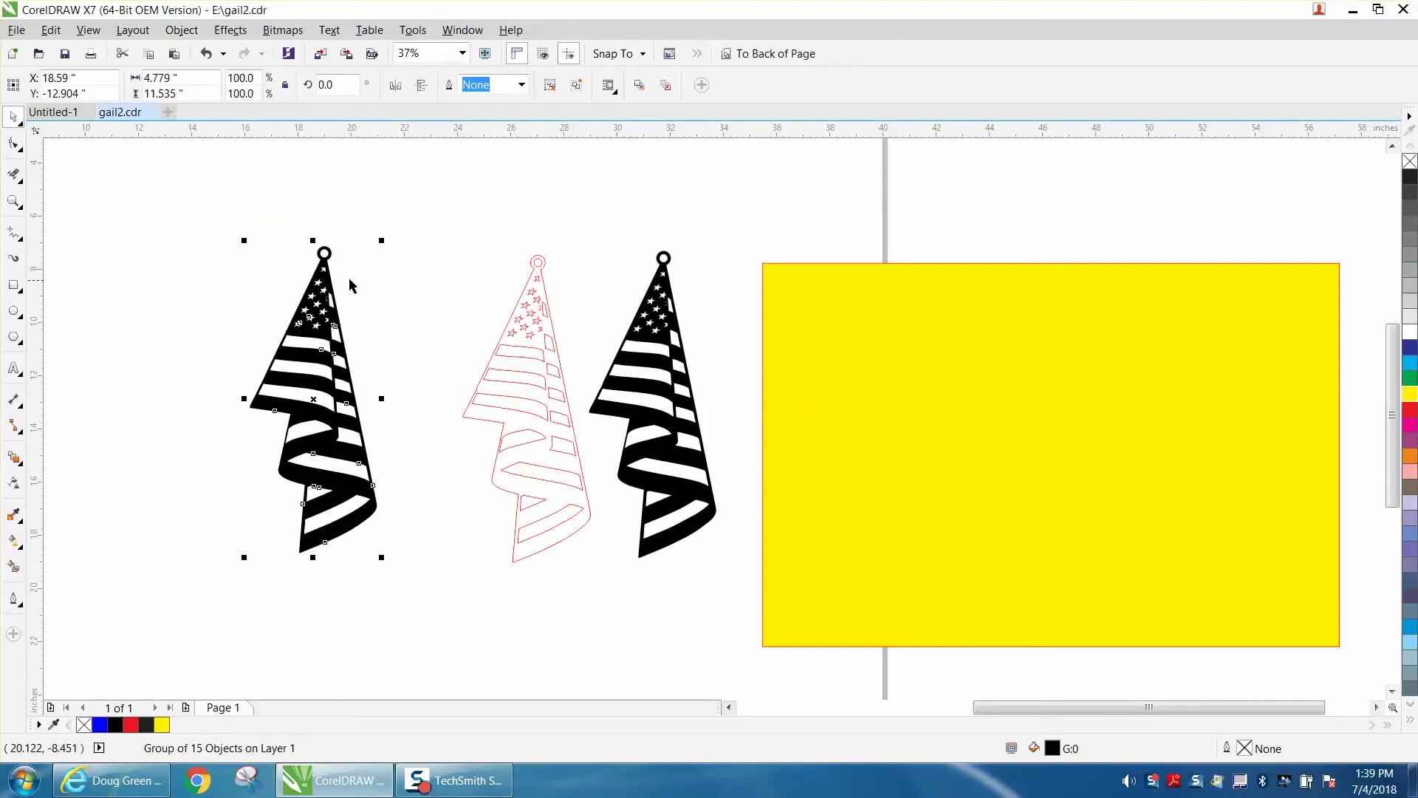
{"action": "left_click", "coordinate": [326, 278]}
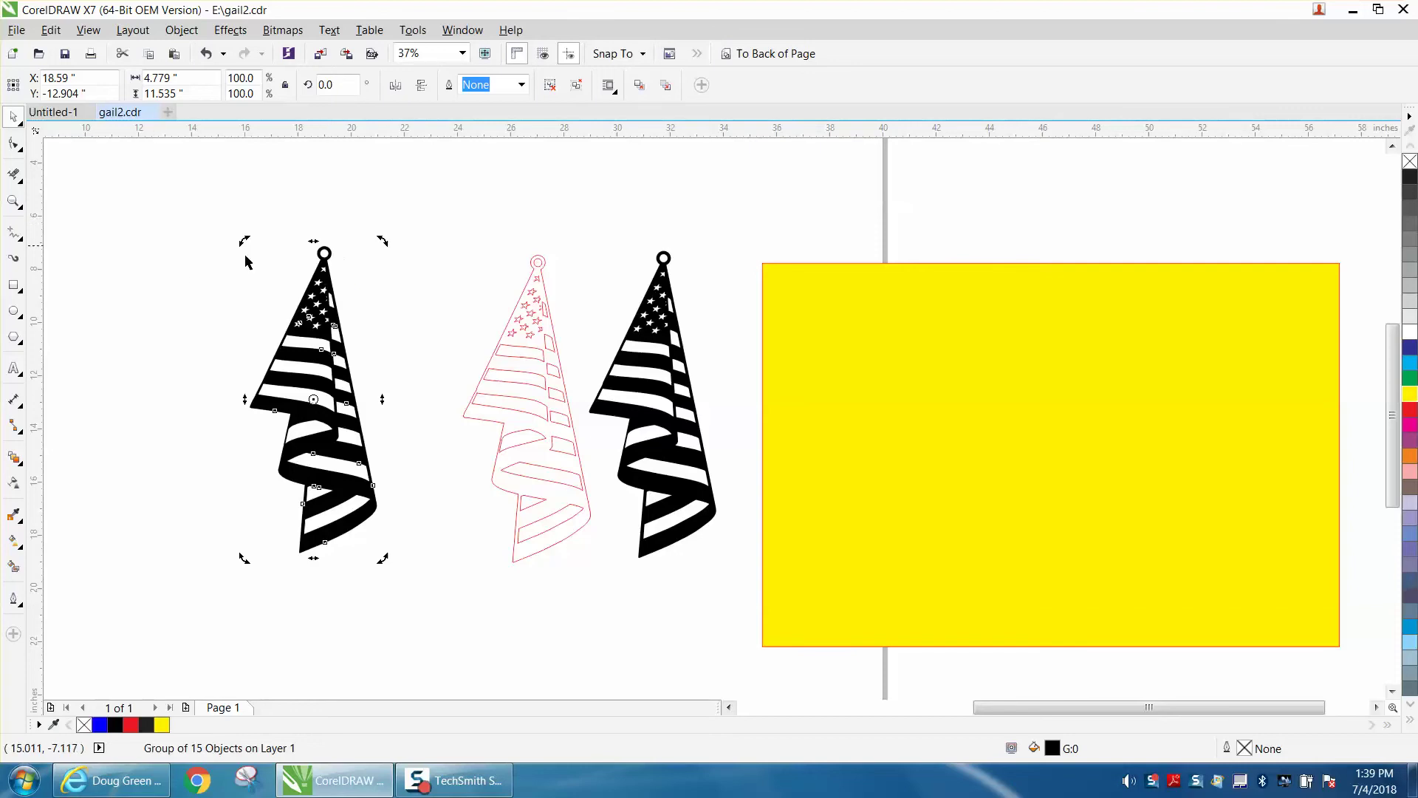
{"action": "left_click_drag", "start_coordinate": [822, 362], "coordinate": [847, 346]}
{"action": "left_click_drag", "start_coordinate": [311, 314], "coordinate": [929, 362]}
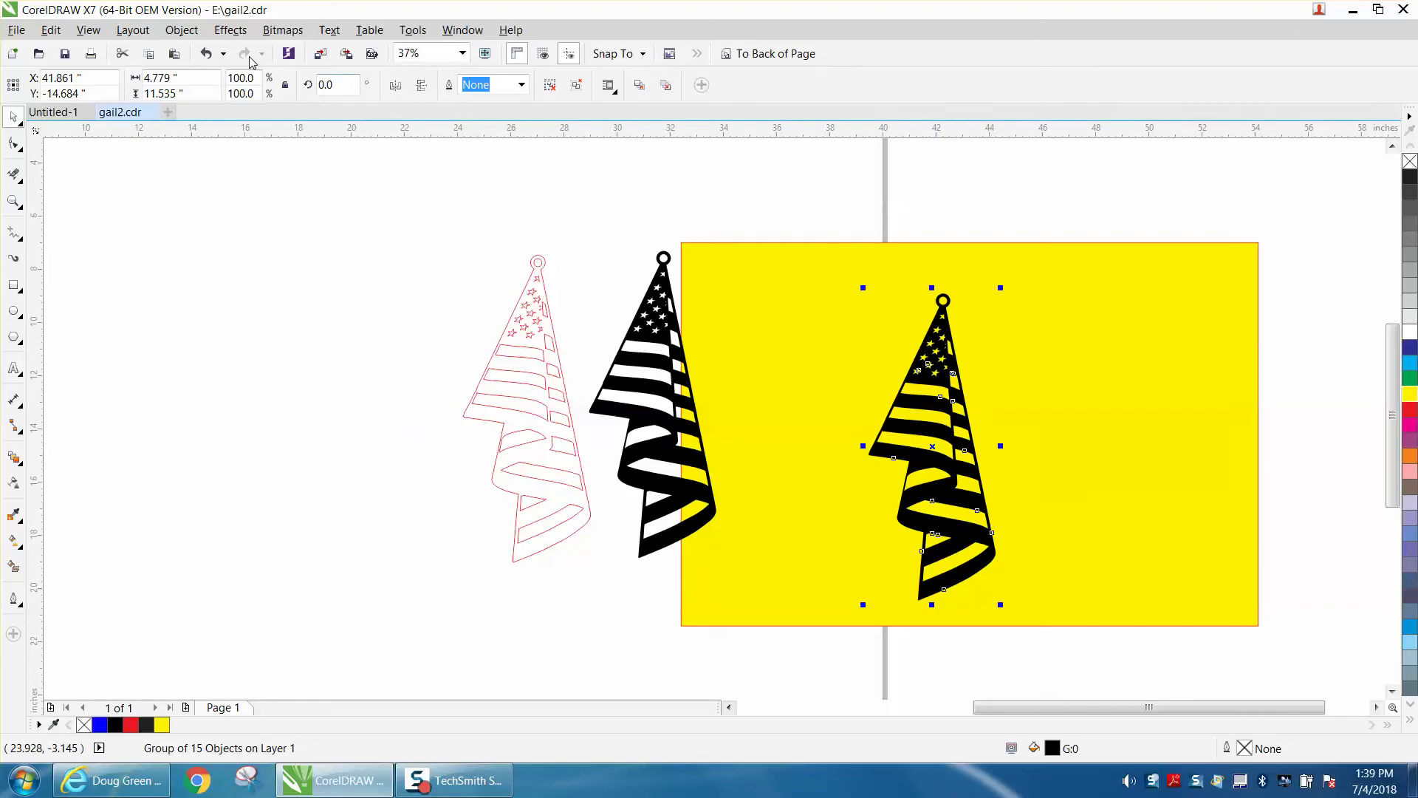
Apply Ungroup All Objects to break the flag into separate pieces.
{"action": "left_click", "coordinate": [181, 29]}
{"action": "mouse_move", "coordinate": [218, 279]}
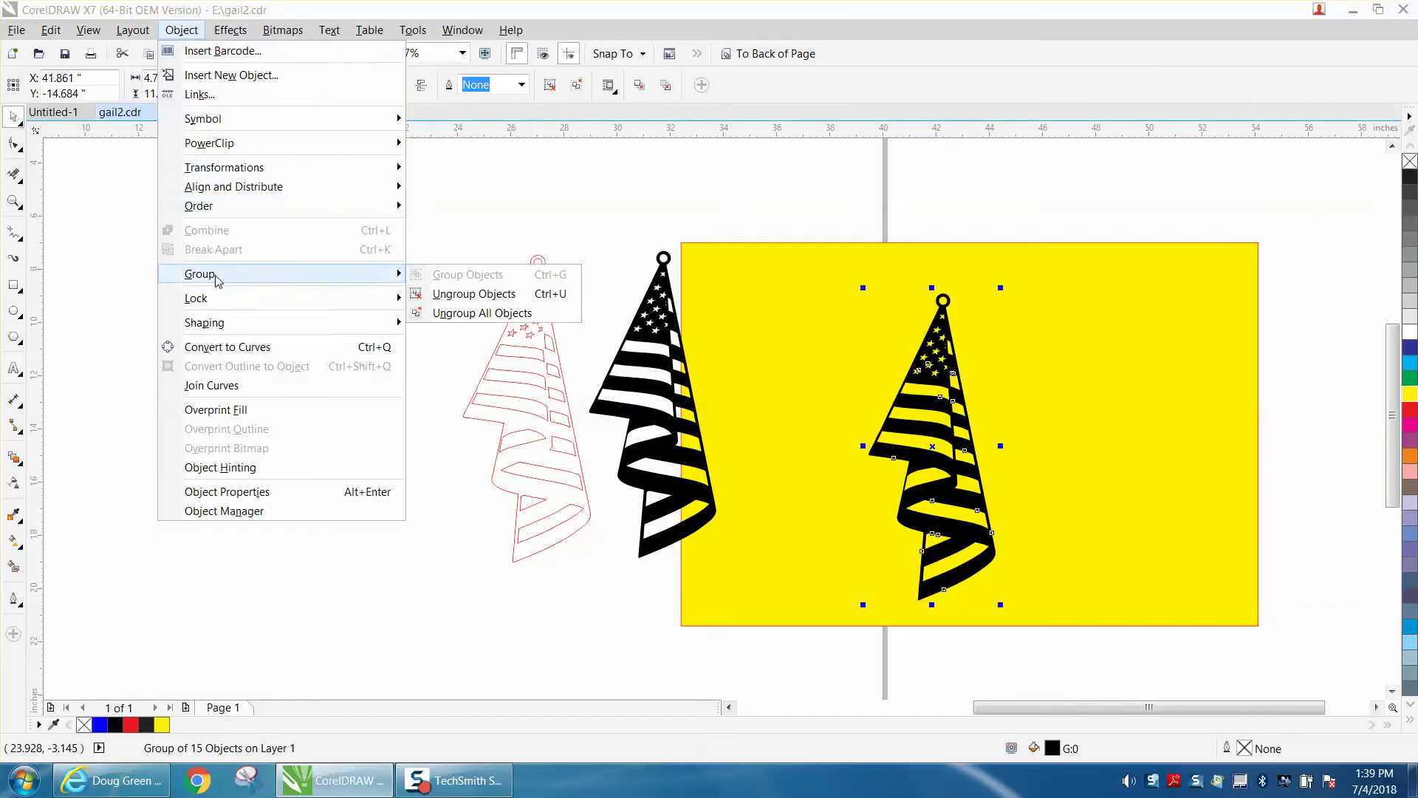
{"action": "left_click", "coordinate": [439, 314]}
{"action": "left_click", "coordinate": [432, 316]}
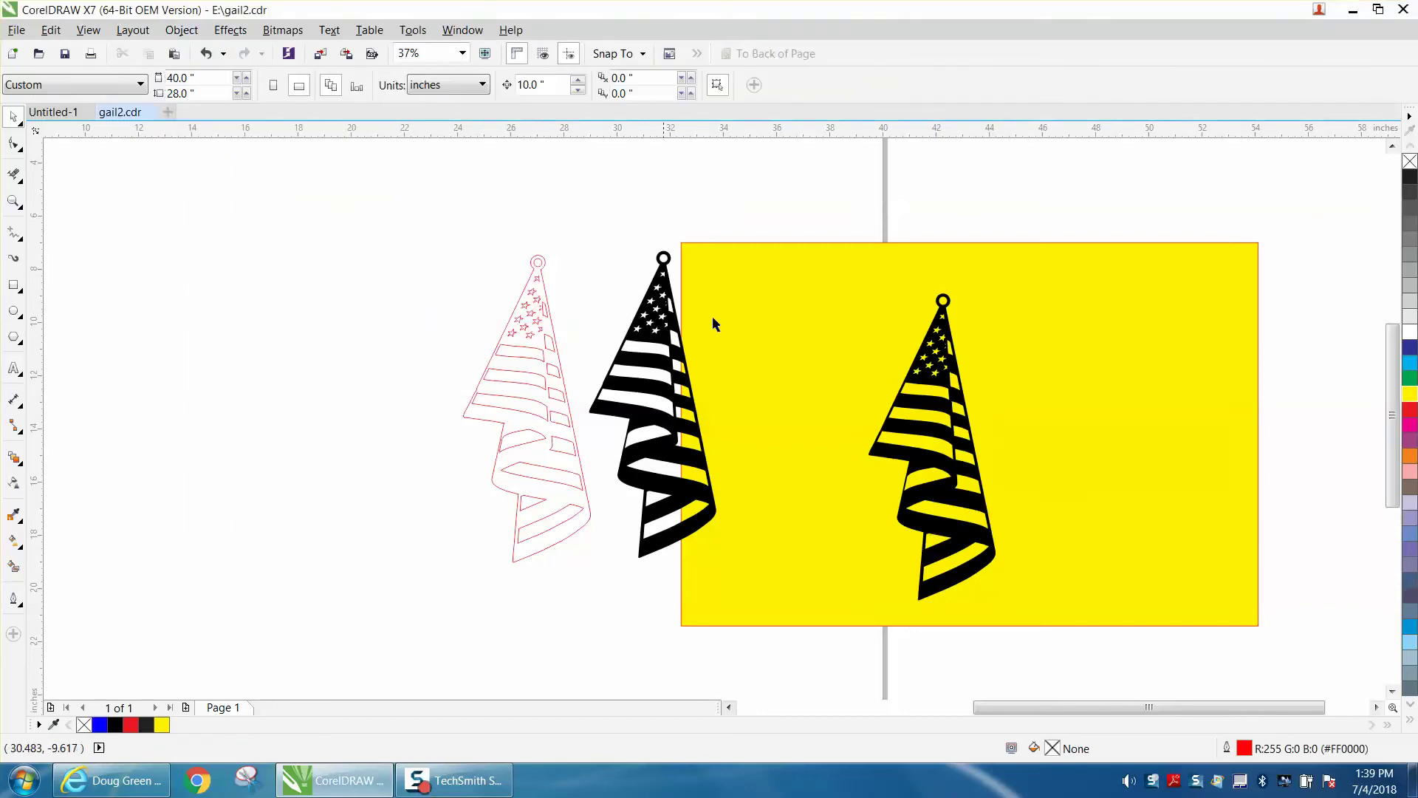
Move the ungrouped flag up-right onto white and place the yellow rectangle below it.
{"action": "left_click_drag", "start_coordinate": [945, 332], "coordinate": [1051, 325]}
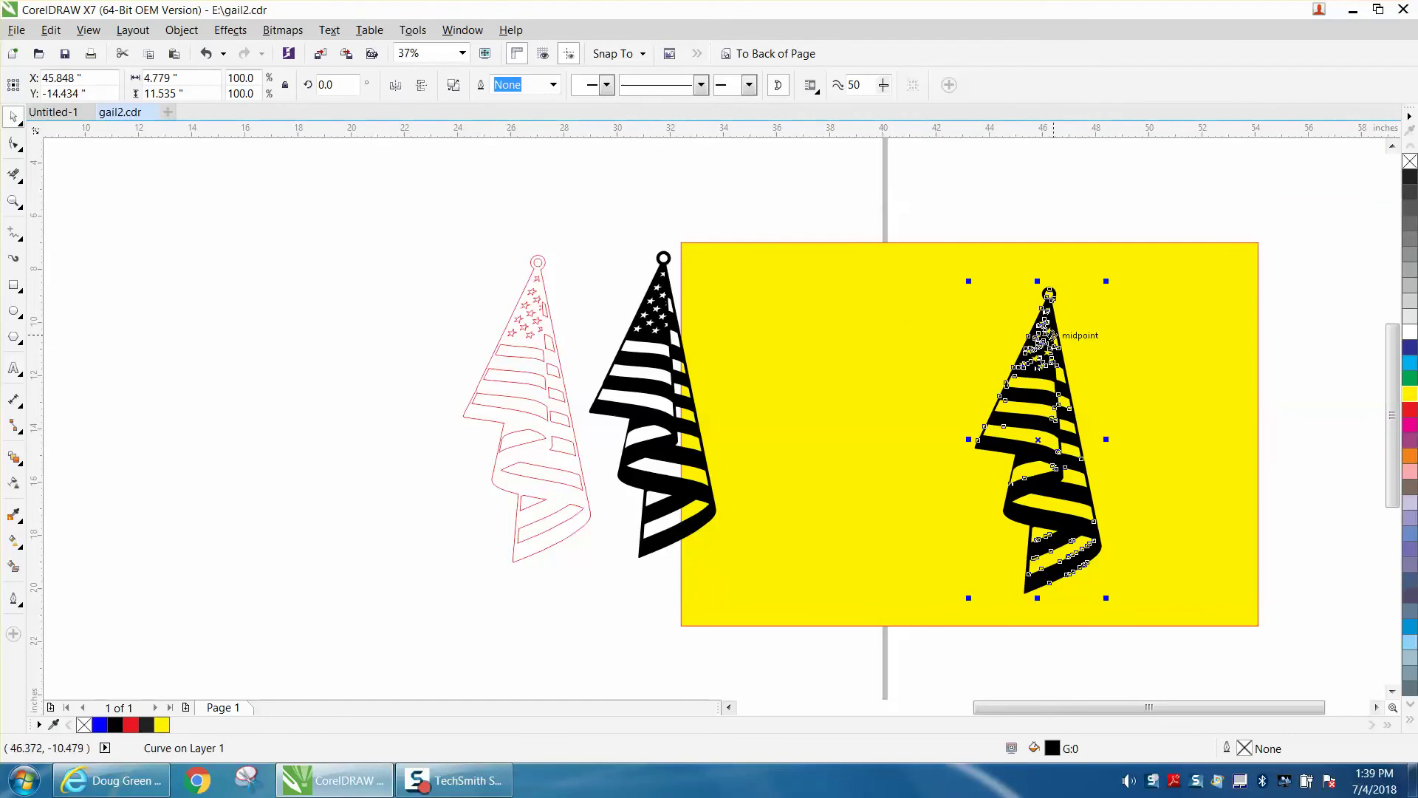
{"action": "left_click", "coordinate": [839, 259]}
{"action": "left_click_drag", "start_coordinate": [1149, 577], "coordinate": [1149, 576]}
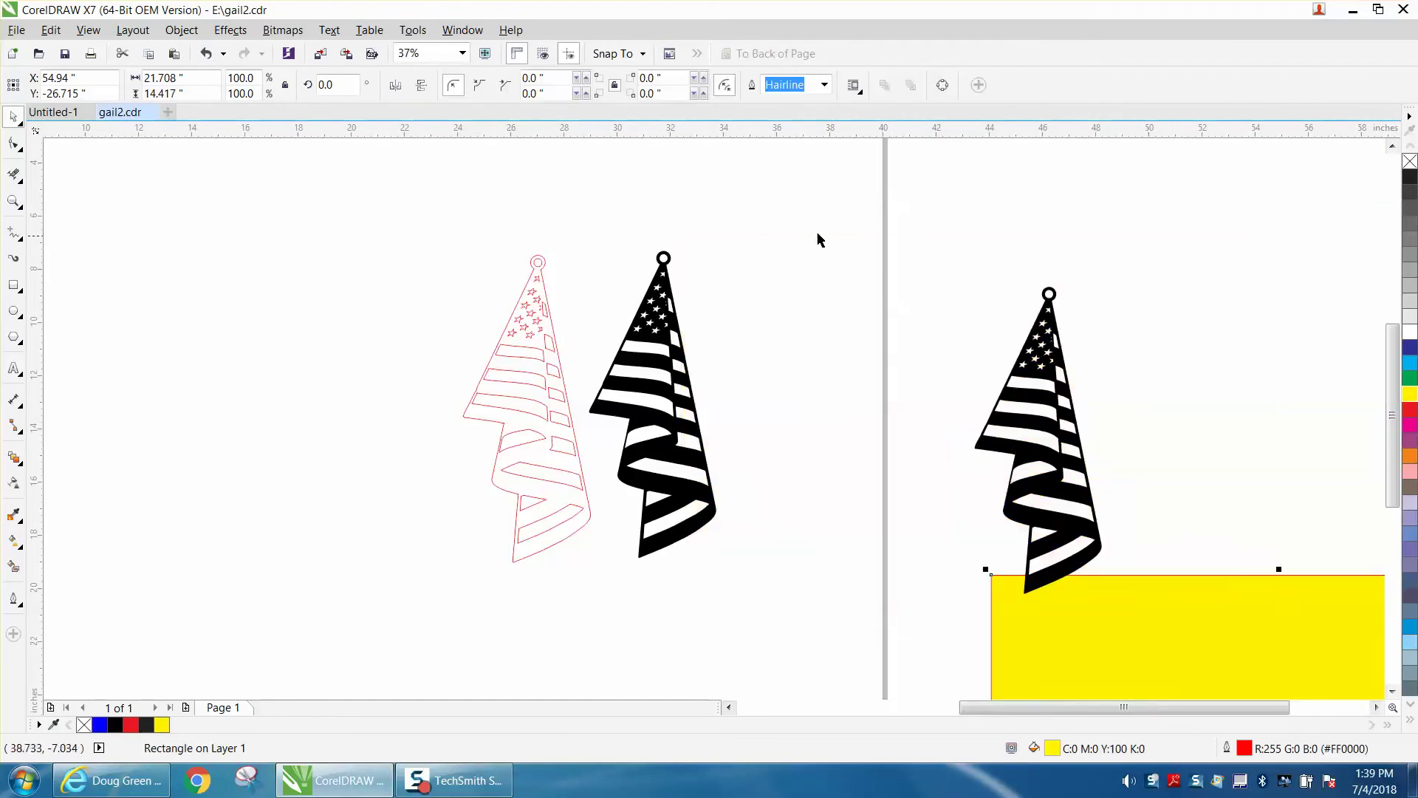
{"action": "left_click_drag", "start_coordinate": [817, 238], "coordinate": [1016, 602]}
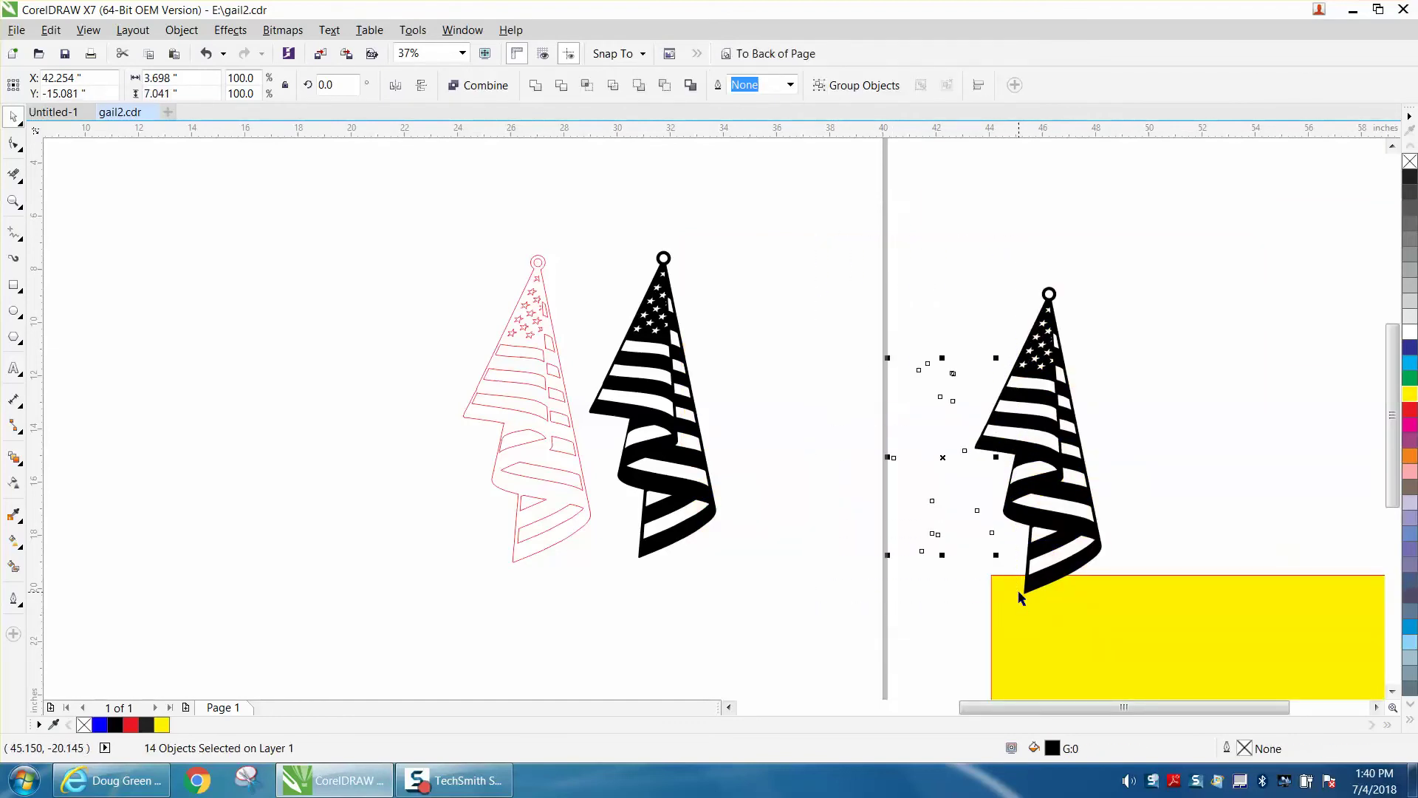
{"action": "left_click", "coordinate": [1017, 589]}
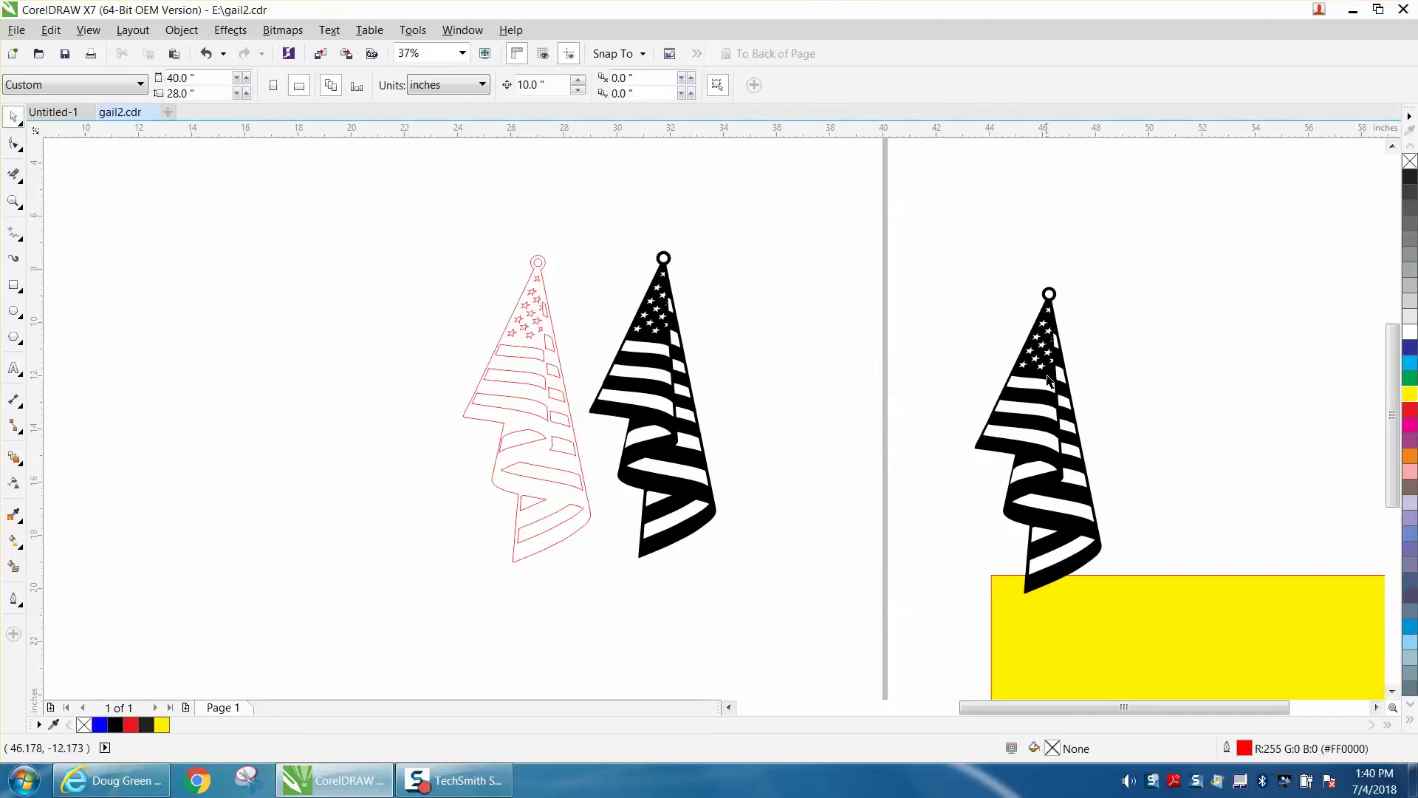
{"action": "left_click_drag", "start_coordinate": [1085, 368], "coordinate": [983, 306]}
{"action": "left_click_drag", "start_coordinate": [1120, 627], "coordinate": [964, 628]}
Zoom in on the right flag, remove its black fill and give it a red outline.
{"action": "left_click", "coordinate": [20, 207]}
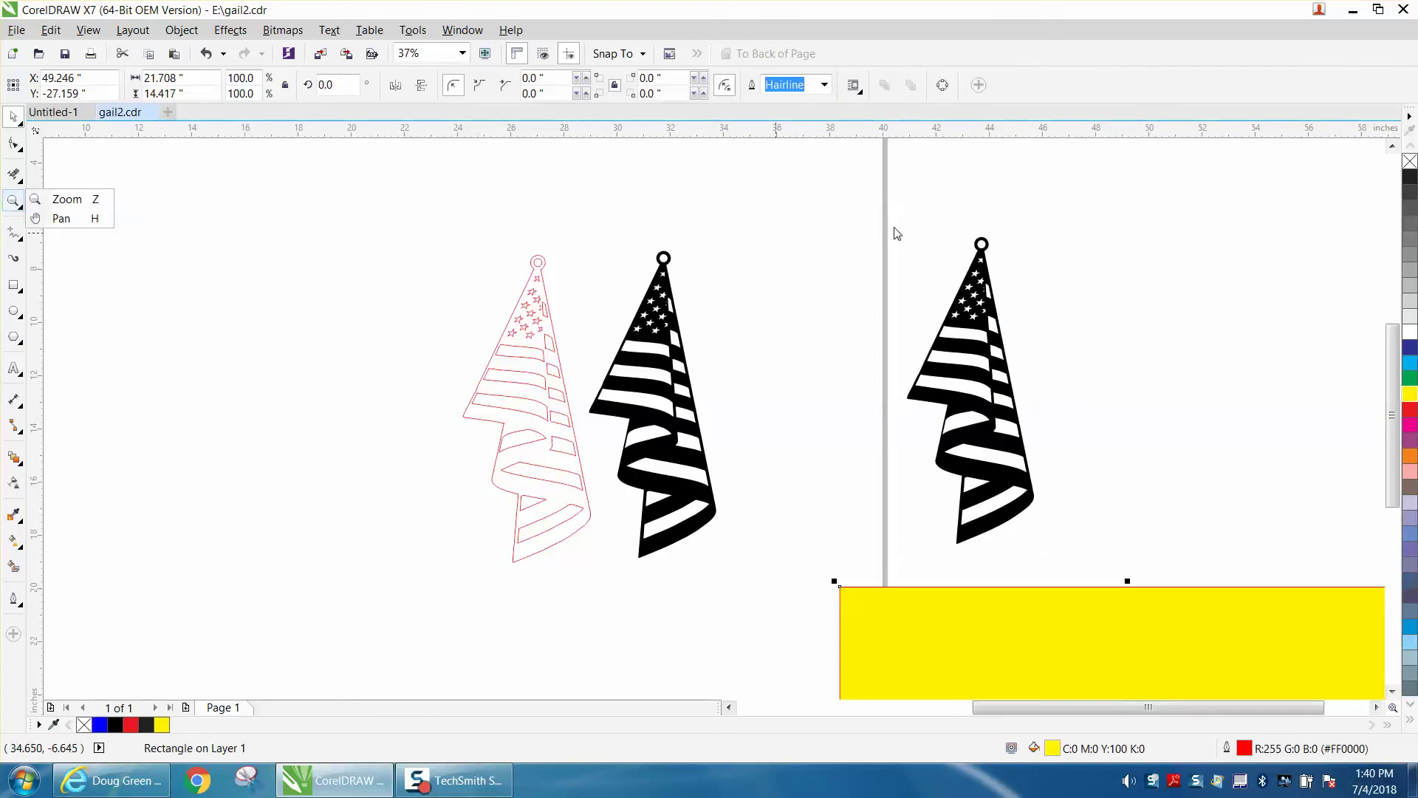
{"action": "left_click", "coordinate": [65, 200]}
{"action": "left_click_drag", "start_coordinate": [848, 214], "coordinate": [1133, 573]}
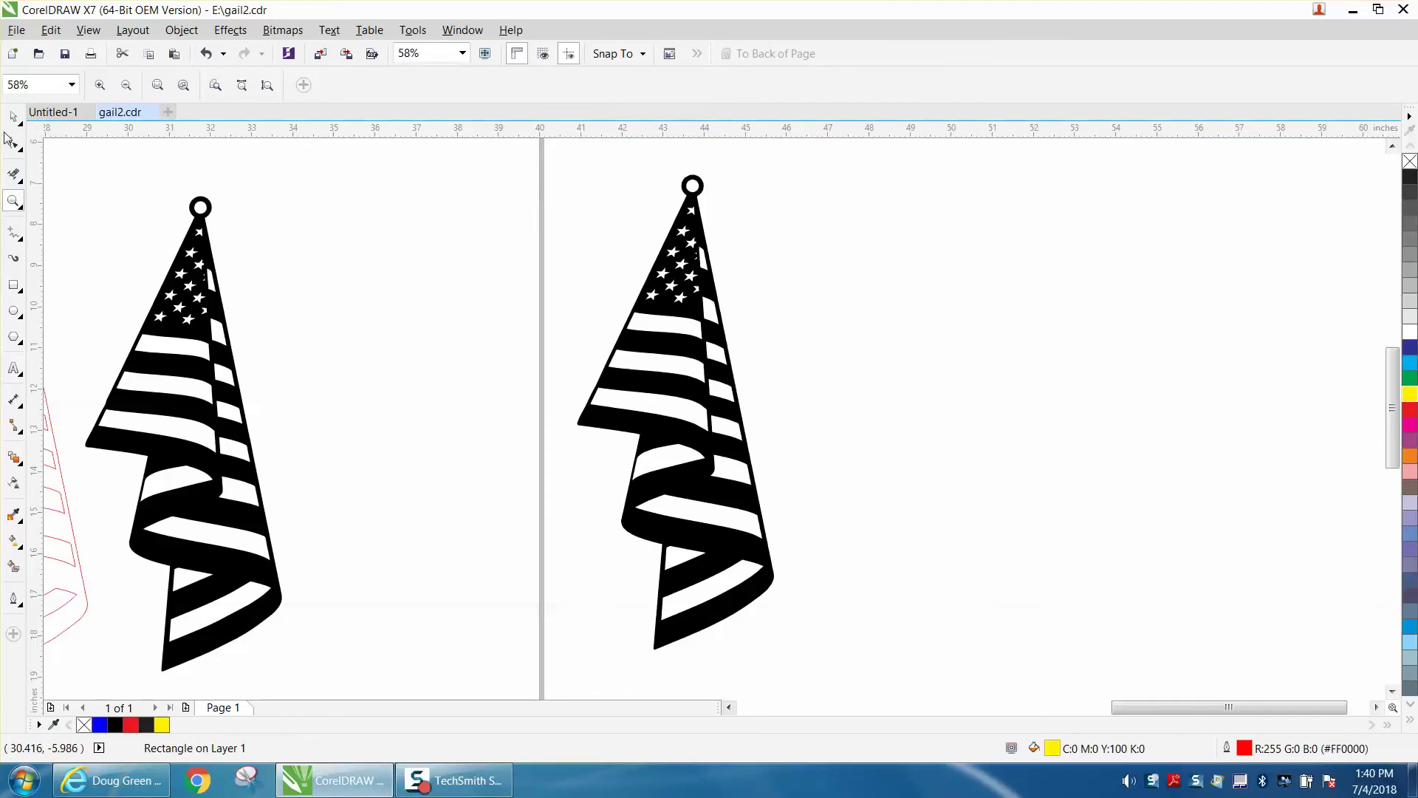
{"action": "left_click", "coordinate": [14, 120]}
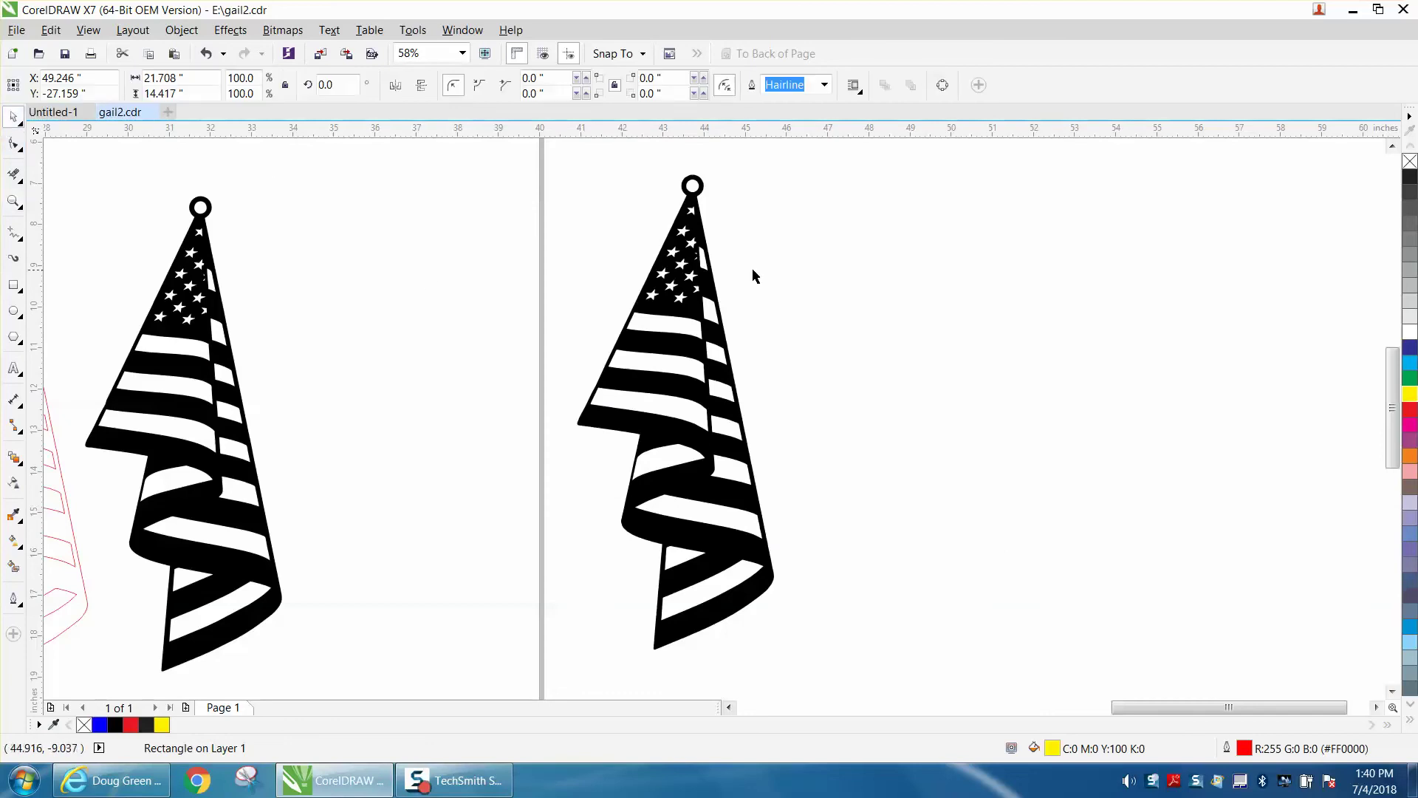
{"action": "left_click", "coordinate": [703, 245]}
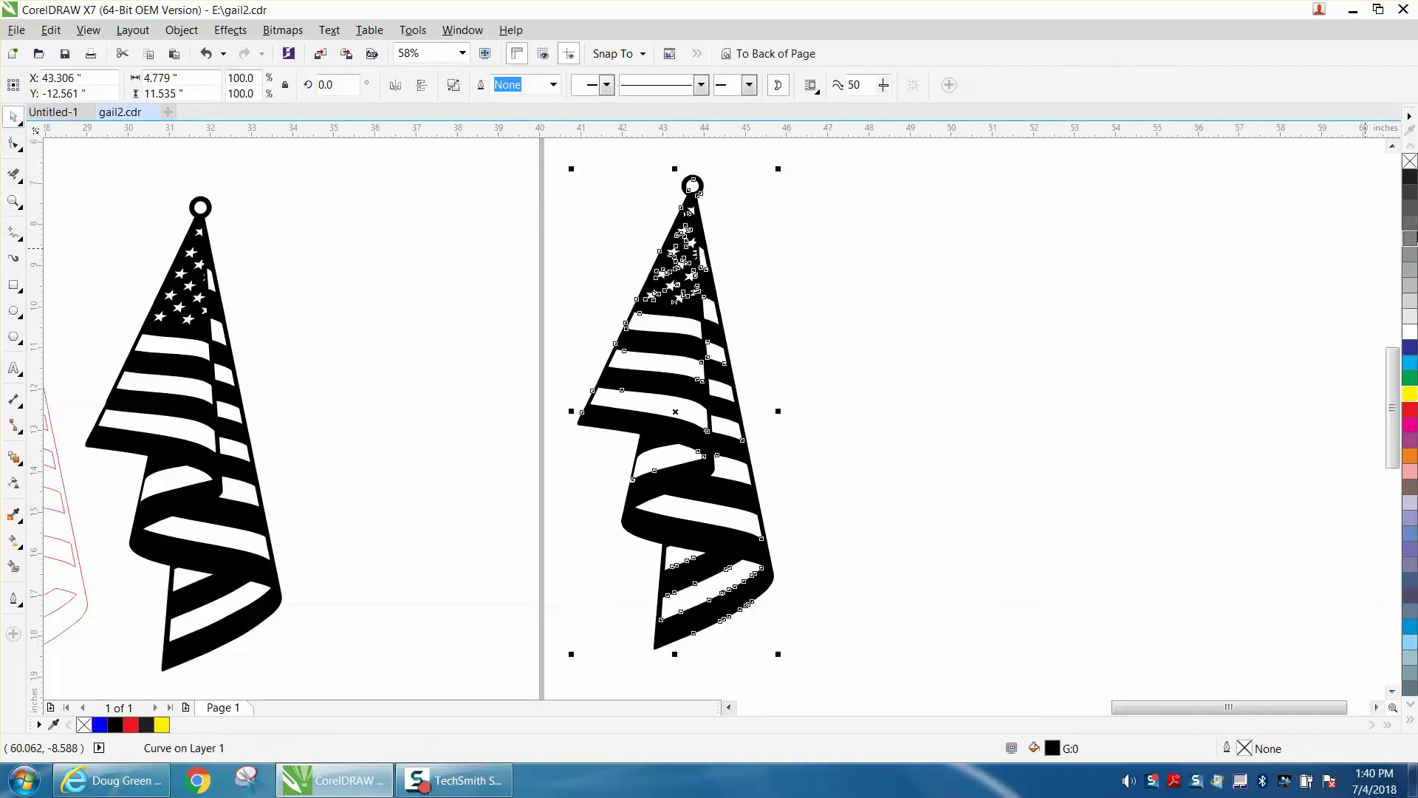
{"action": "left_click", "coordinate": [1409, 162]}
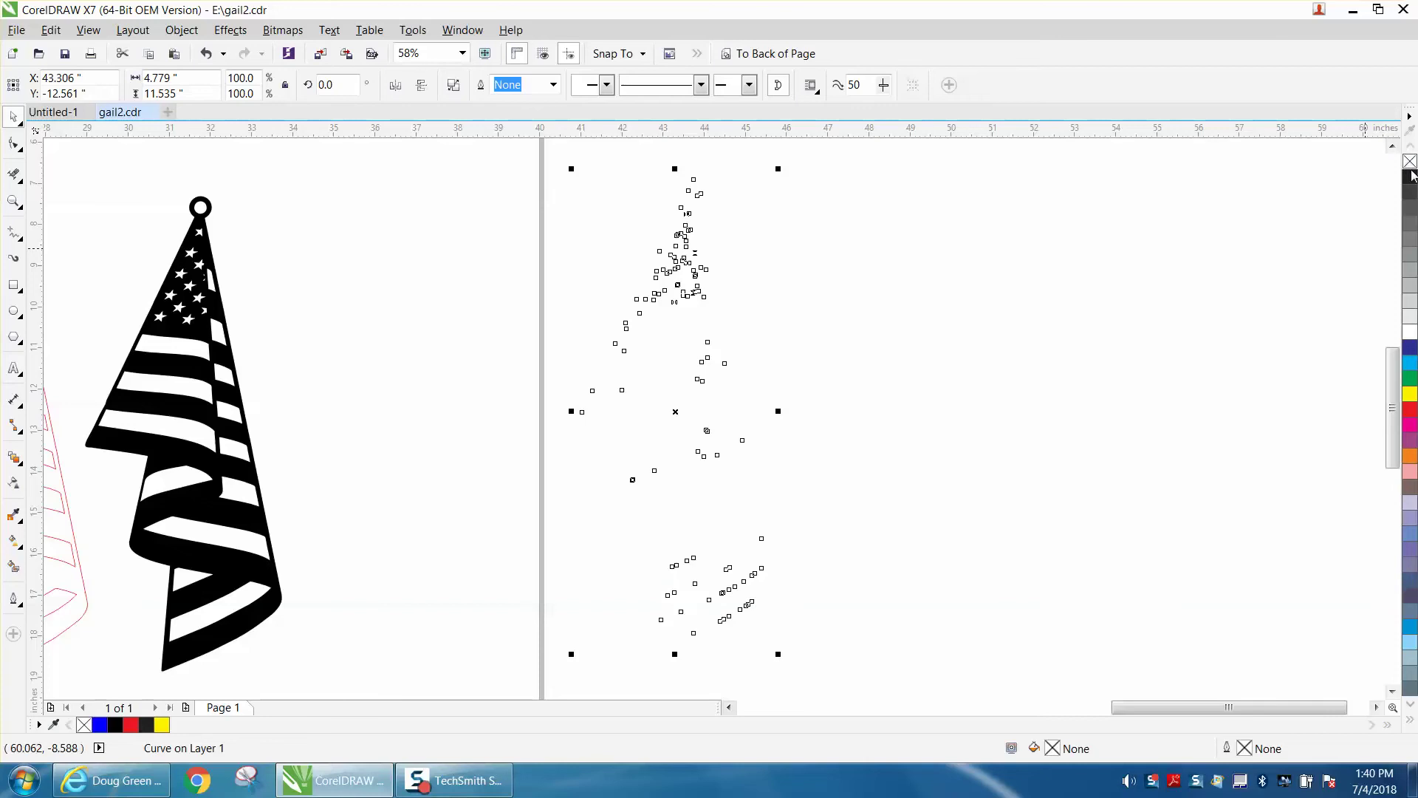
{"action": "right_click", "coordinate": [1413, 409]}
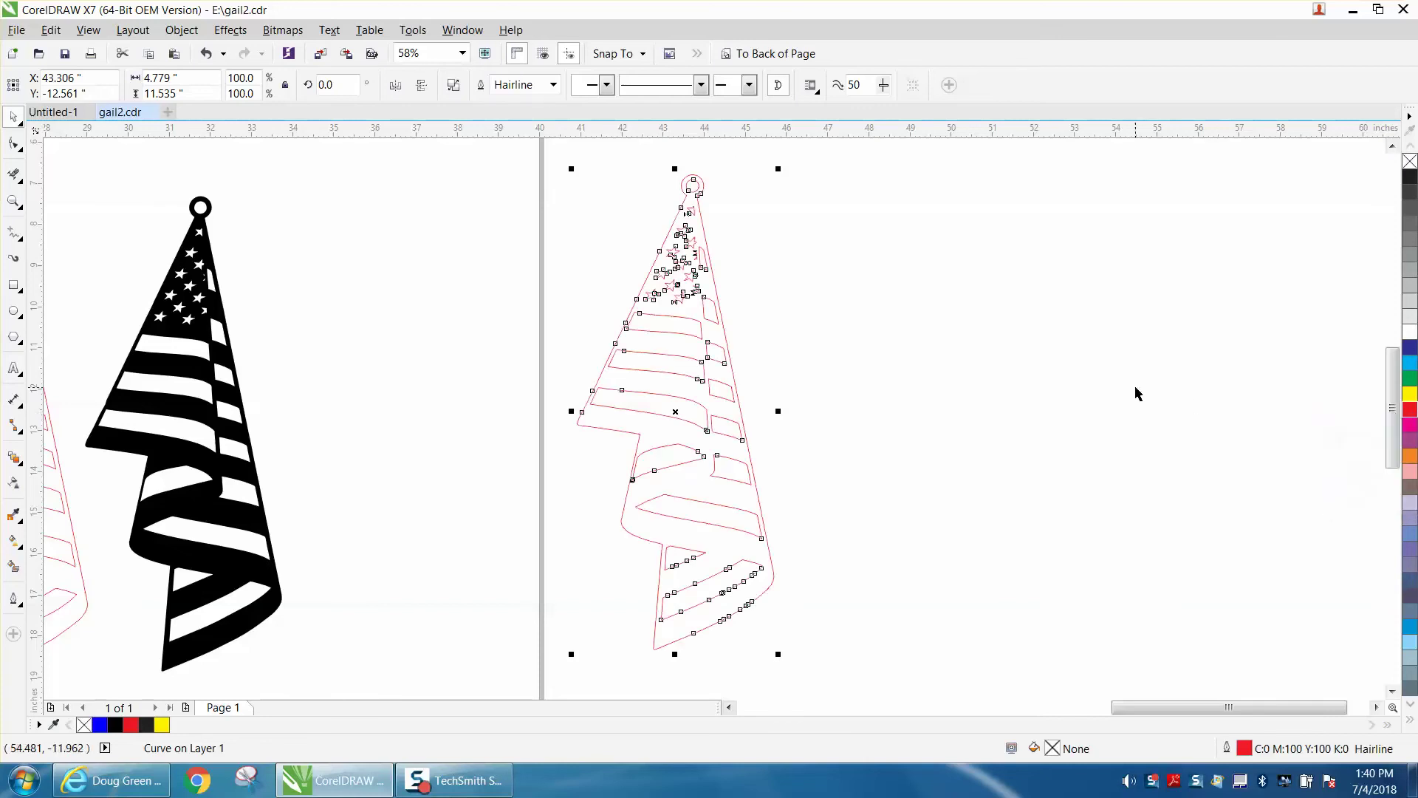
{"action": "left_click", "coordinate": [893, 357]}
{"action": "left_click", "coordinate": [716, 308]}
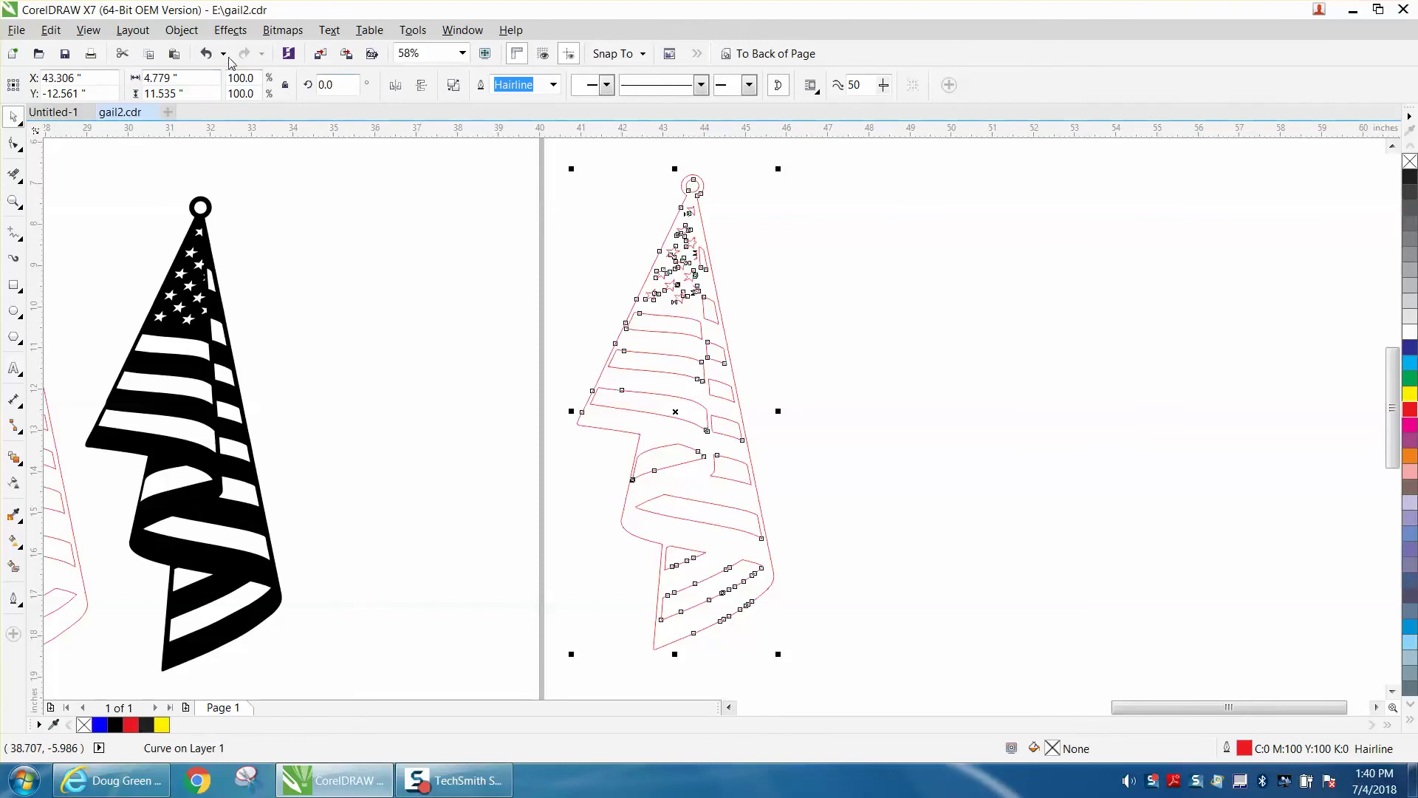
Undo back to the black-filled flag with outline None and select it.
{"action": "left_click", "coordinate": [205, 53]}
{"action": "left_click", "coordinate": [205, 53]}
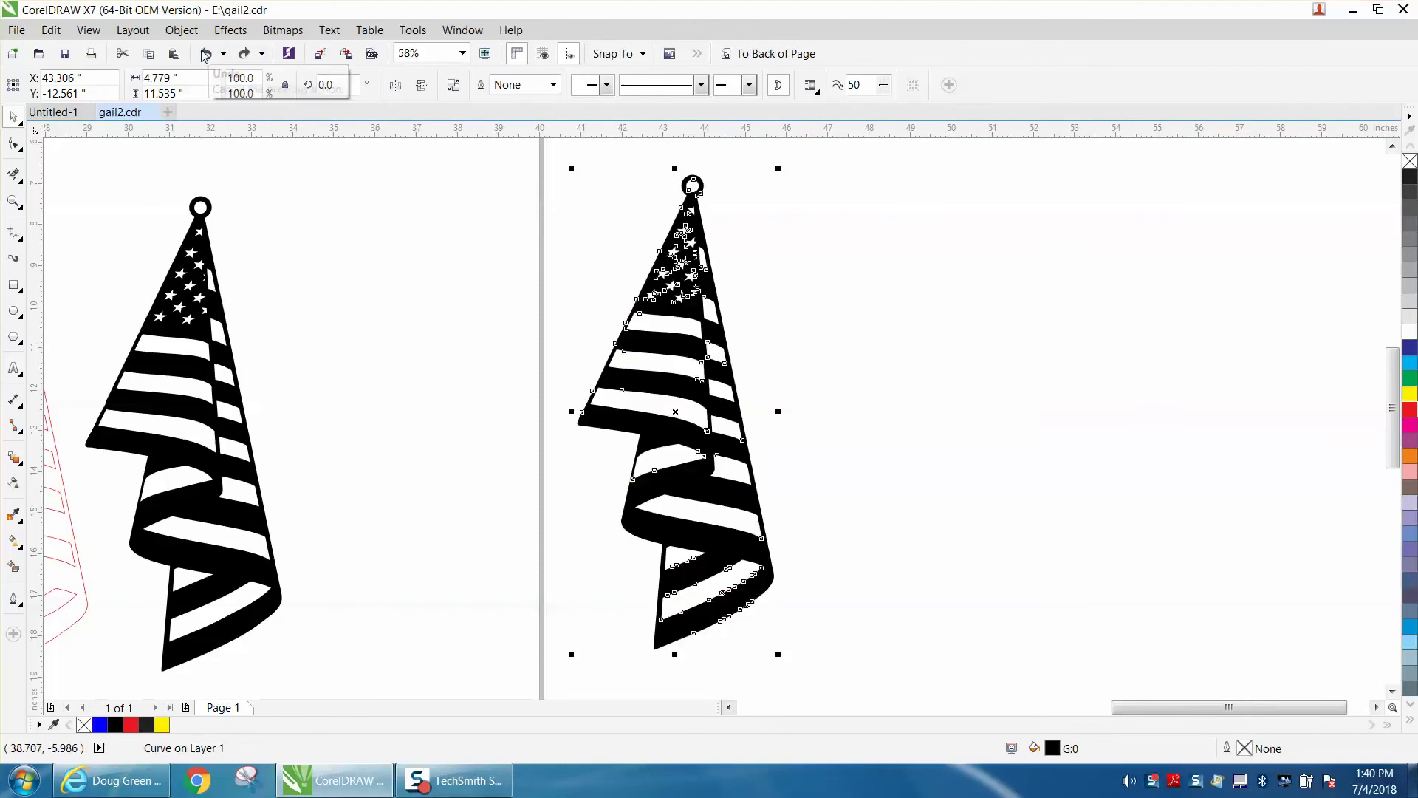
{"action": "left_click", "coordinate": [453, 184]}
{"action": "left_click", "coordinate": [702, 245]}
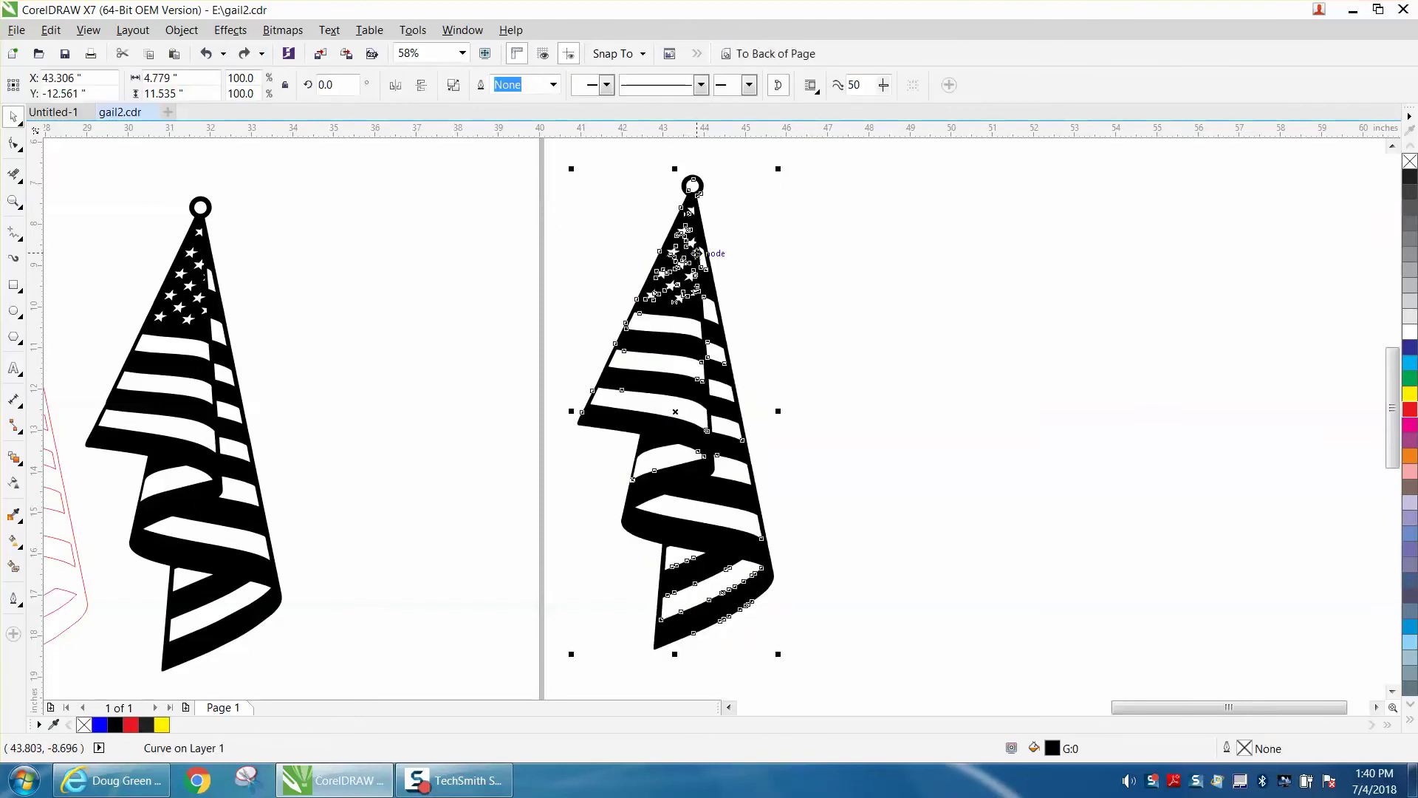
Break the right flag curve apart, test-move a piece, then undo back to one curve.
{"action": "left_click", "coordinate": [190, 35]}
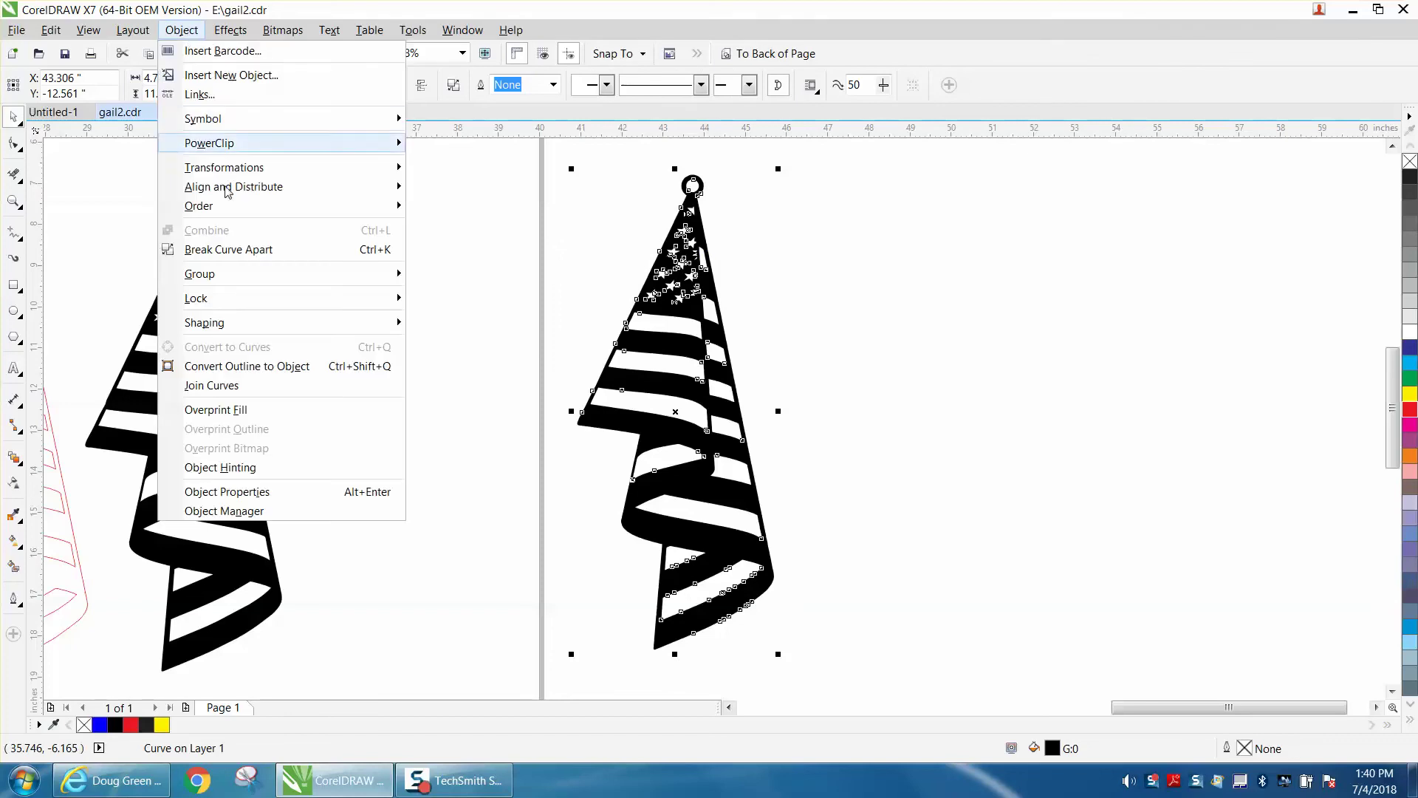
{"action": "left_click", "coordinate": [254, 251]}
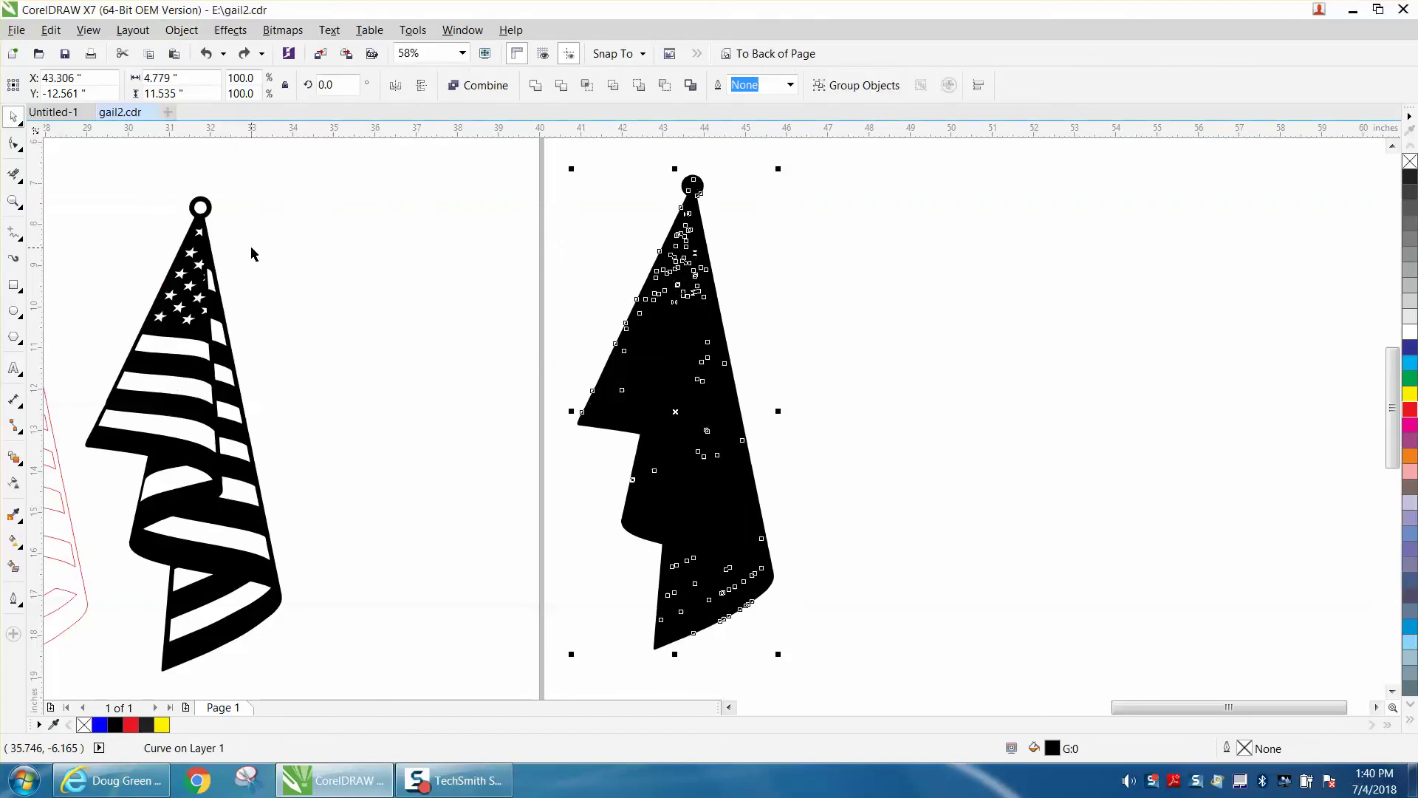
{"action": "left_click_drag", "start_coordinate": [722, 316], "coordinate": [923, 319]}
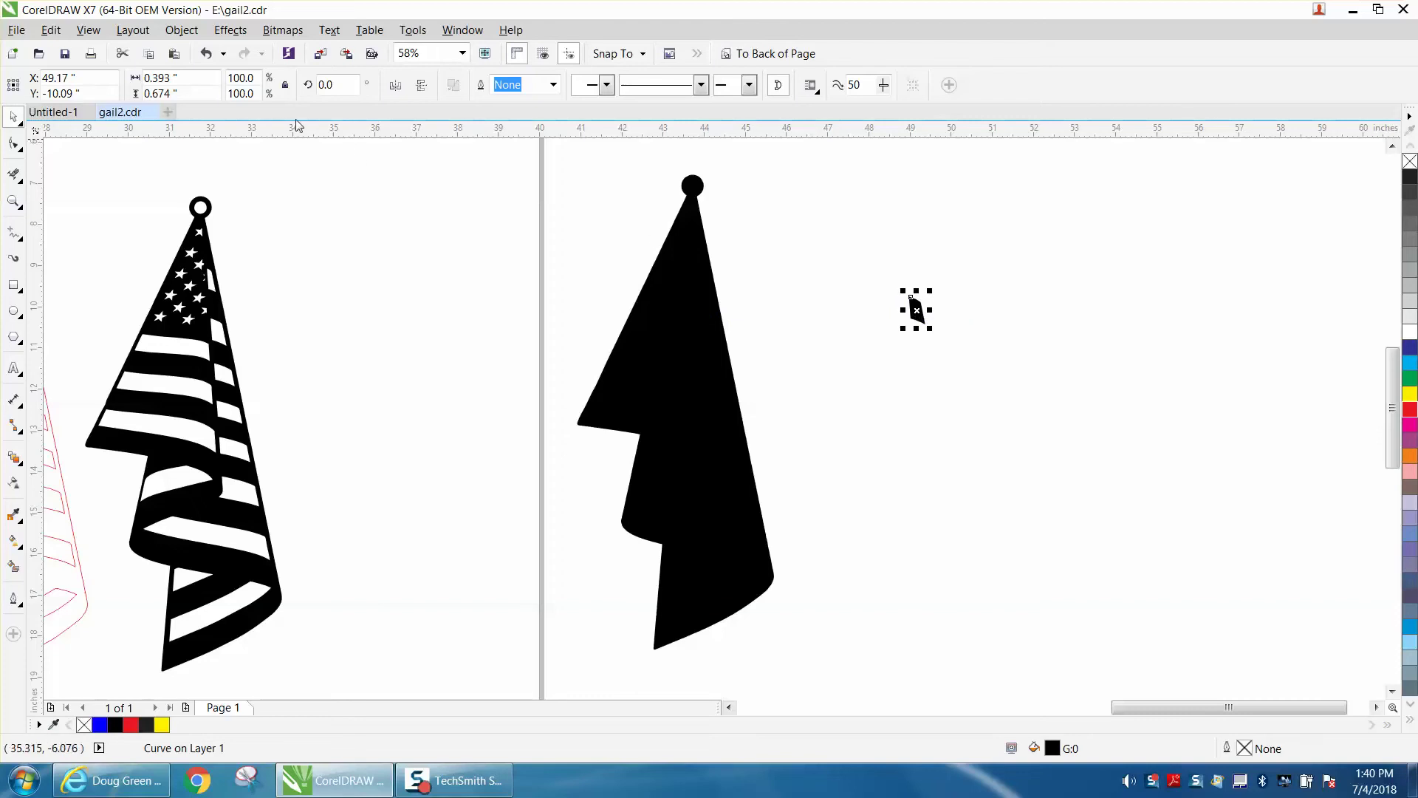
{"action": "left_click", "coordinate": [209, 56]}
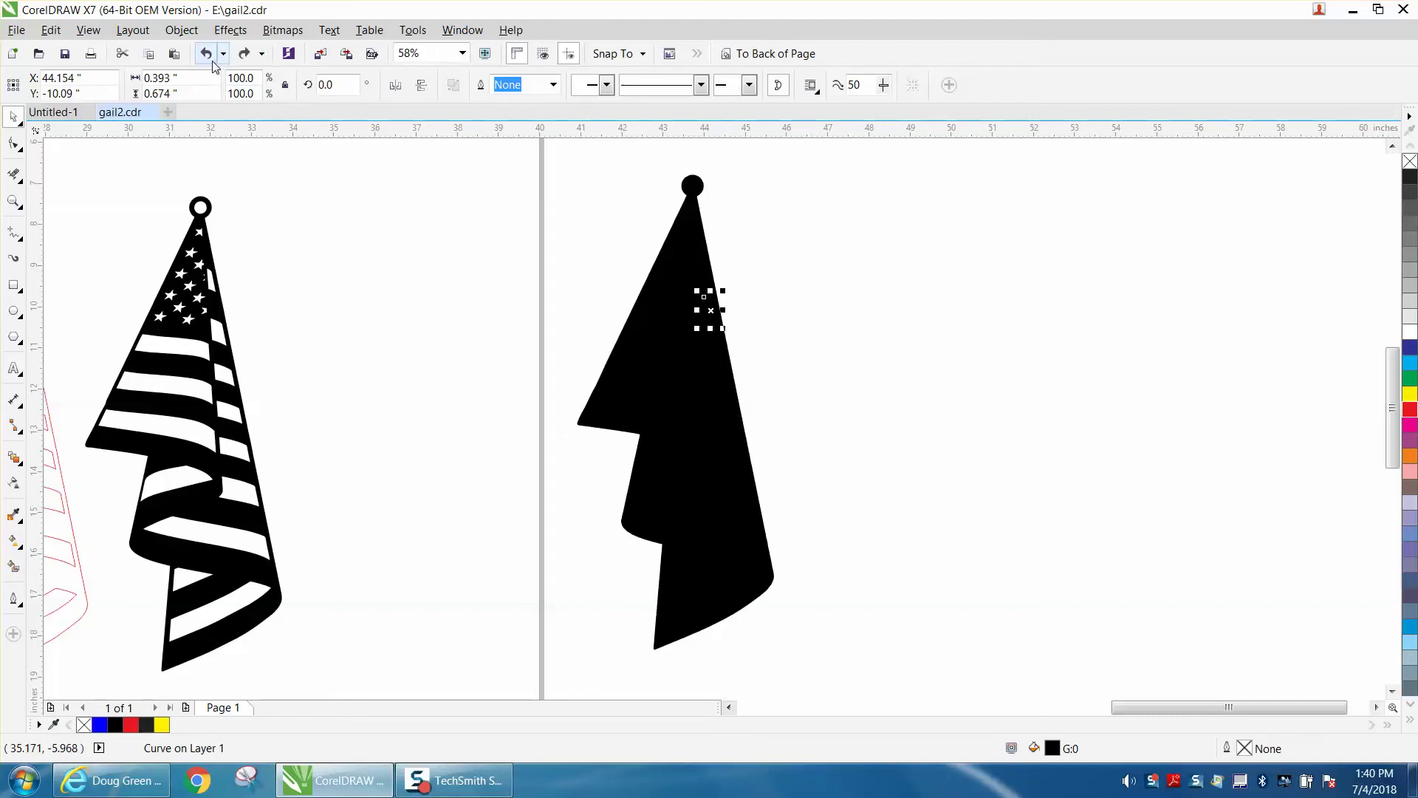
{"action": "left_click", "coordinate": [212, 62]}
{"action": "left_click_drag", "start_coordinate": [550, 166], "coordinate": [888, 662]}
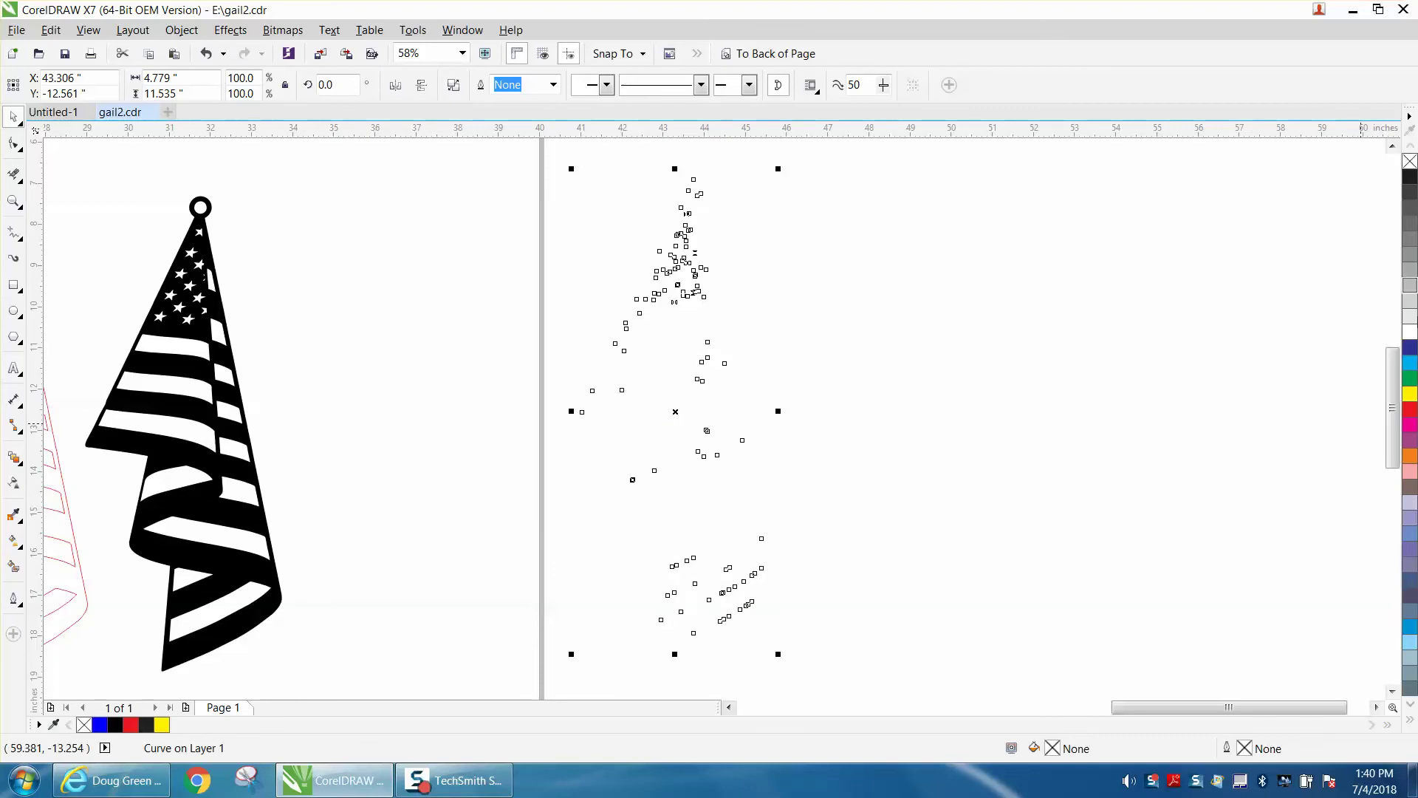
Give the right flag a red hairline outline and move it further right.
{"action": "right_click", "coordinate": [1410, 410]}
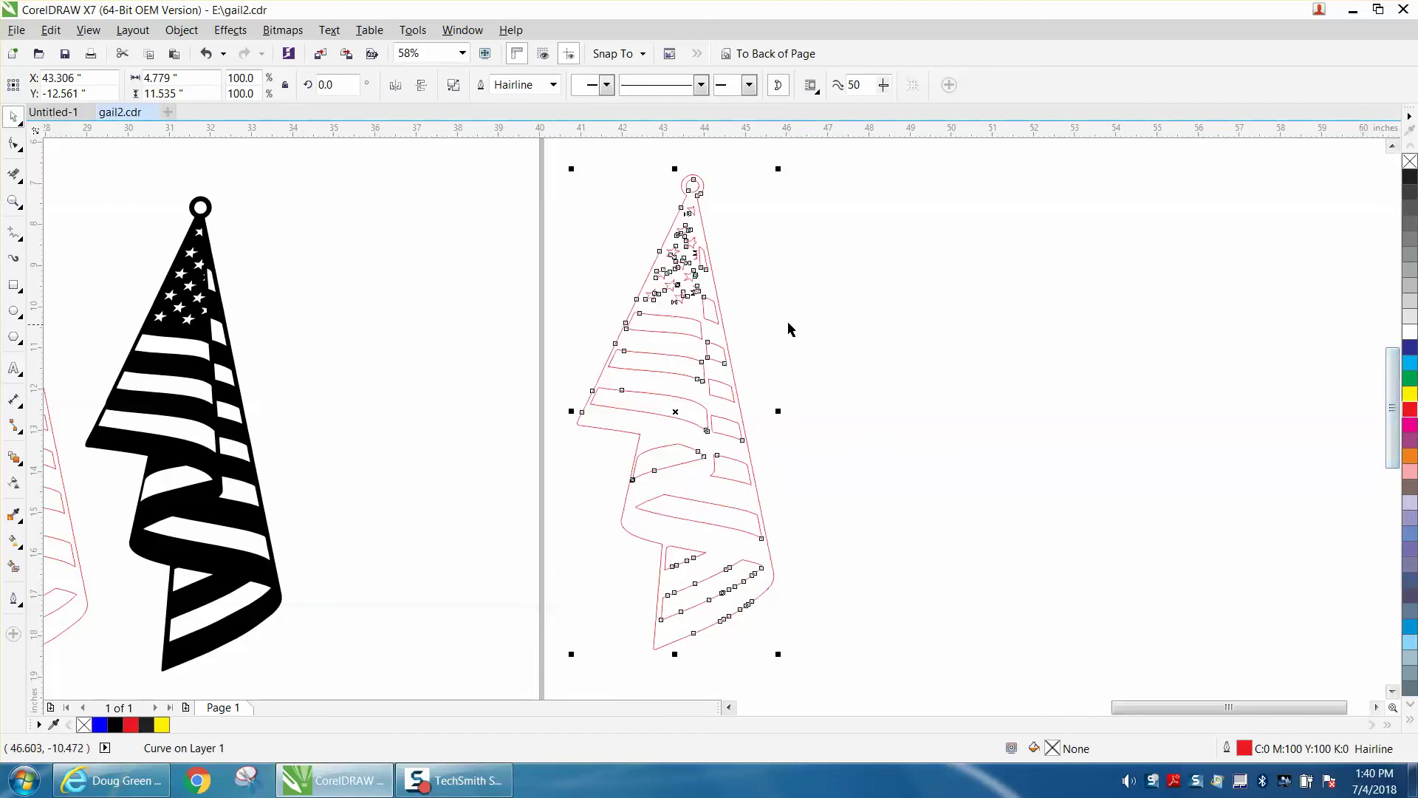
{"action": "left_click_drag", "start_coordinate": [720, 293], "coordinate": [1008, 292]}
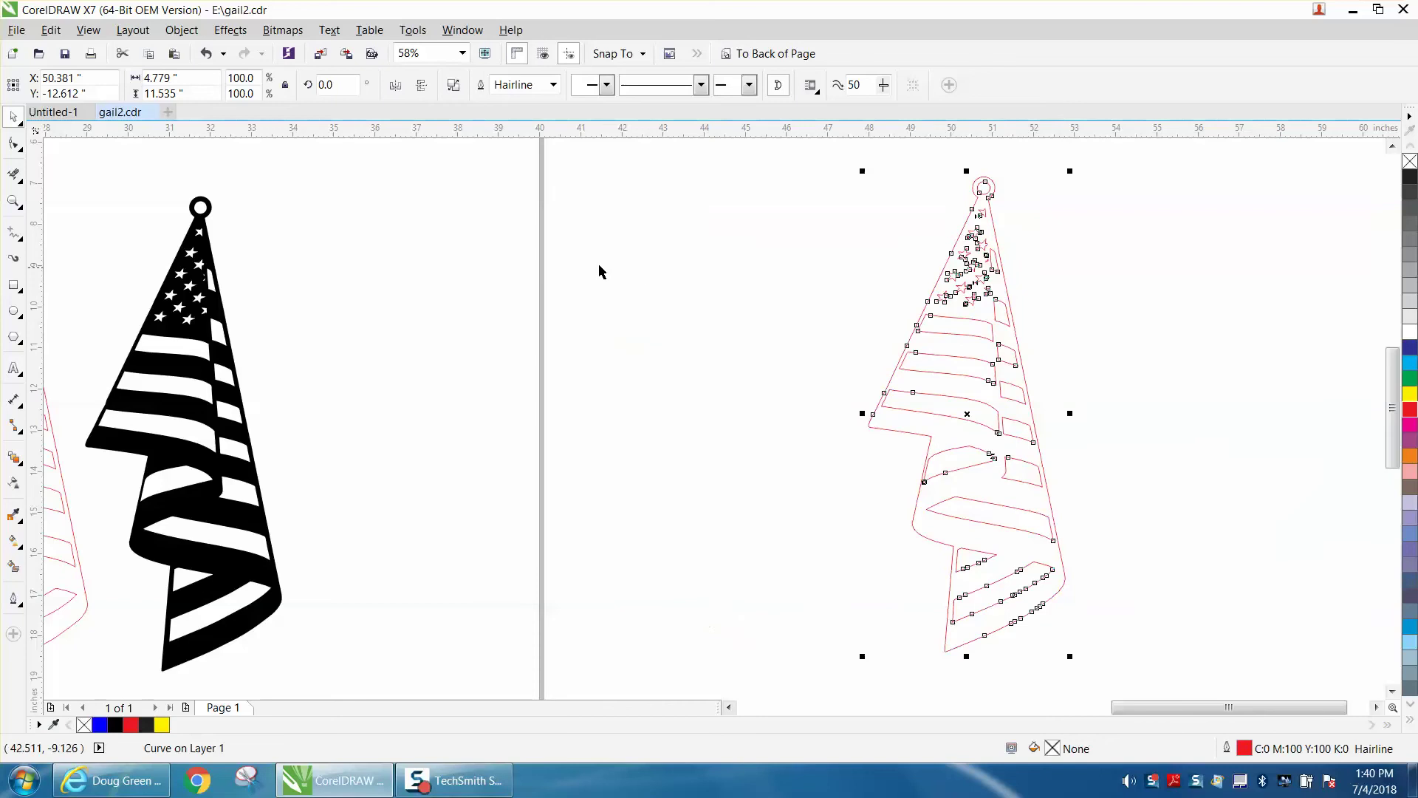
{"action": "left_click_drag", "start_coordinate": [527, 163], "coordinate": [854, 685]}
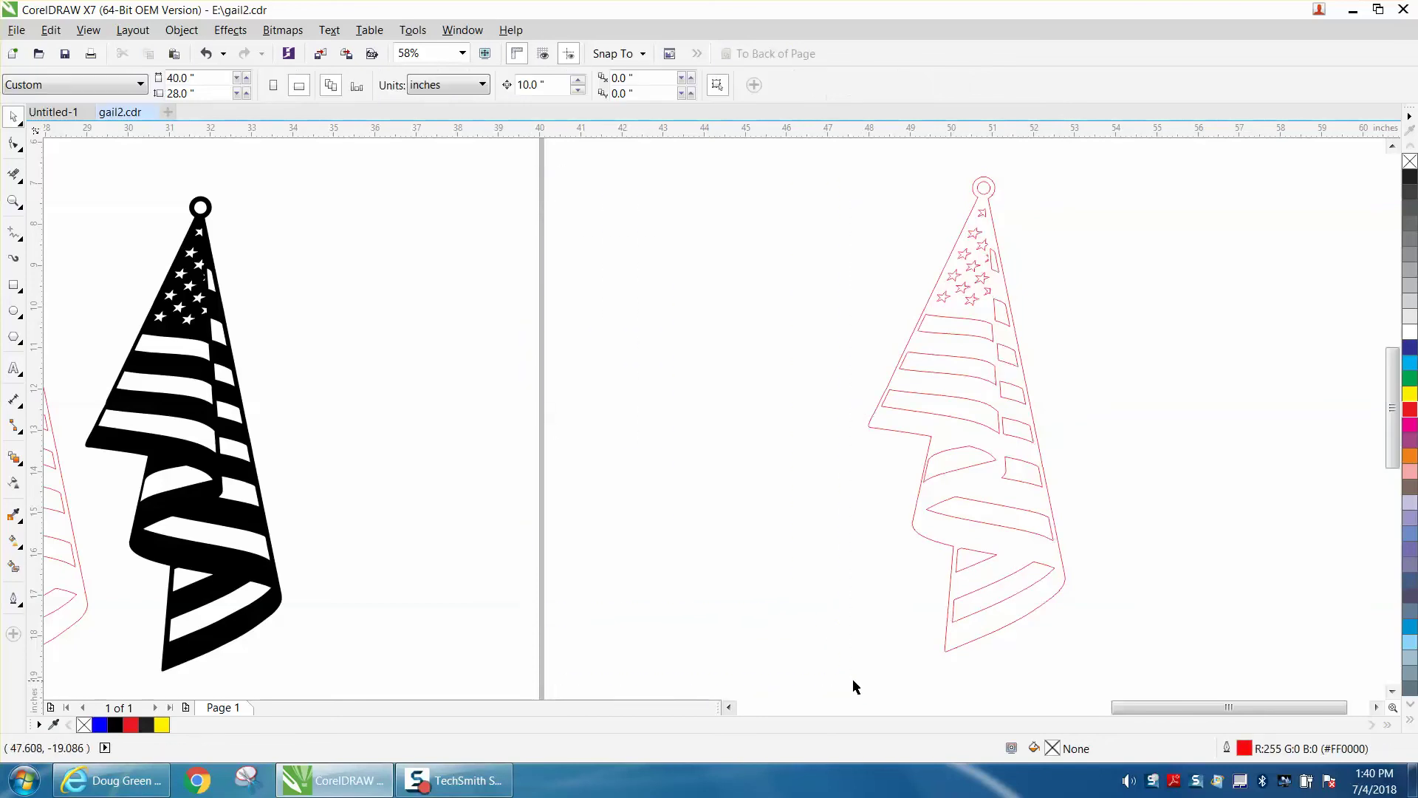
{"action": "left_click", "coordinate": [986, 382]}
Split the red flag outline into separate curves with Break Curve Apart.
{"action": "left_click", "coordinate": [181, 29]}
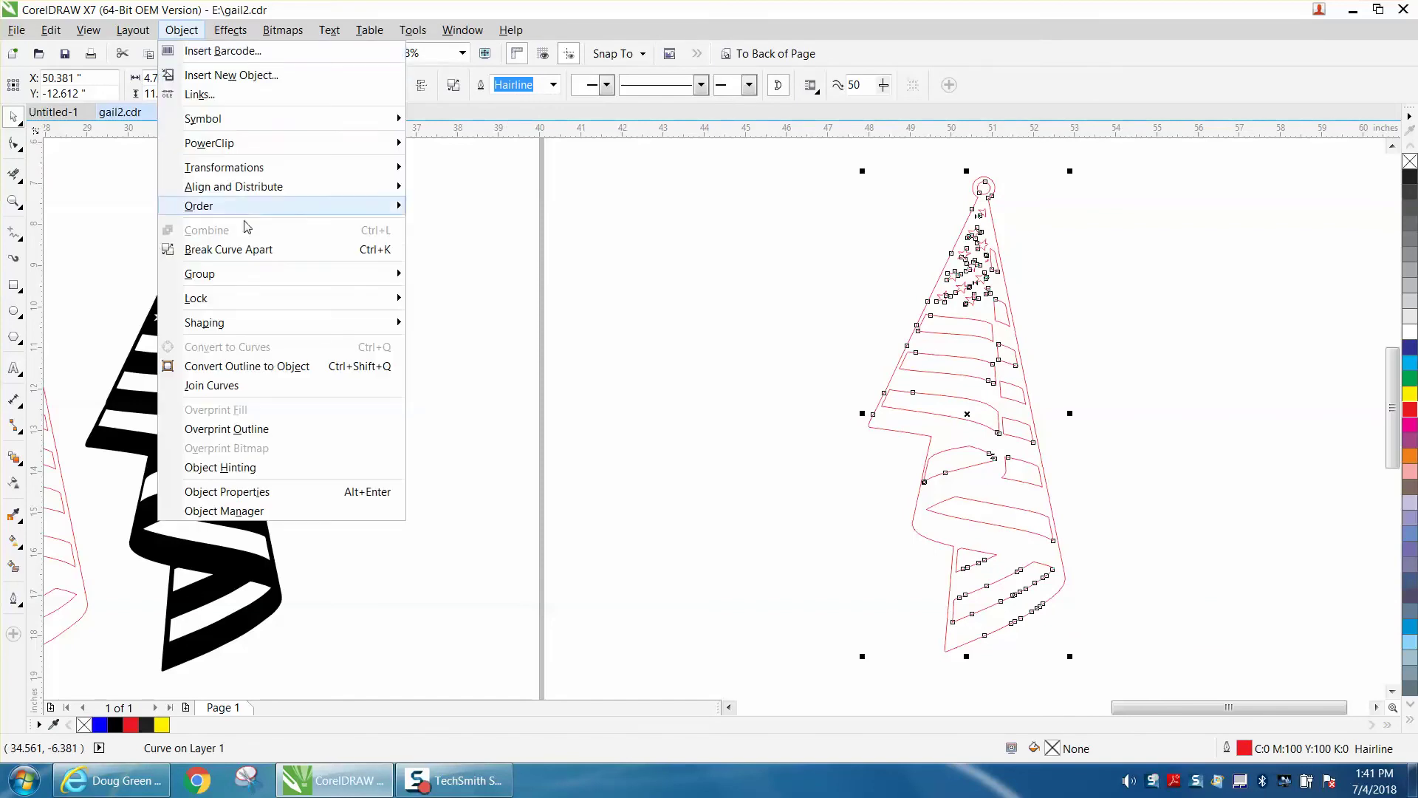
{"action": "left_click", "coordinate": [229, 246]}
{"action": "key", "text": "Escape"}
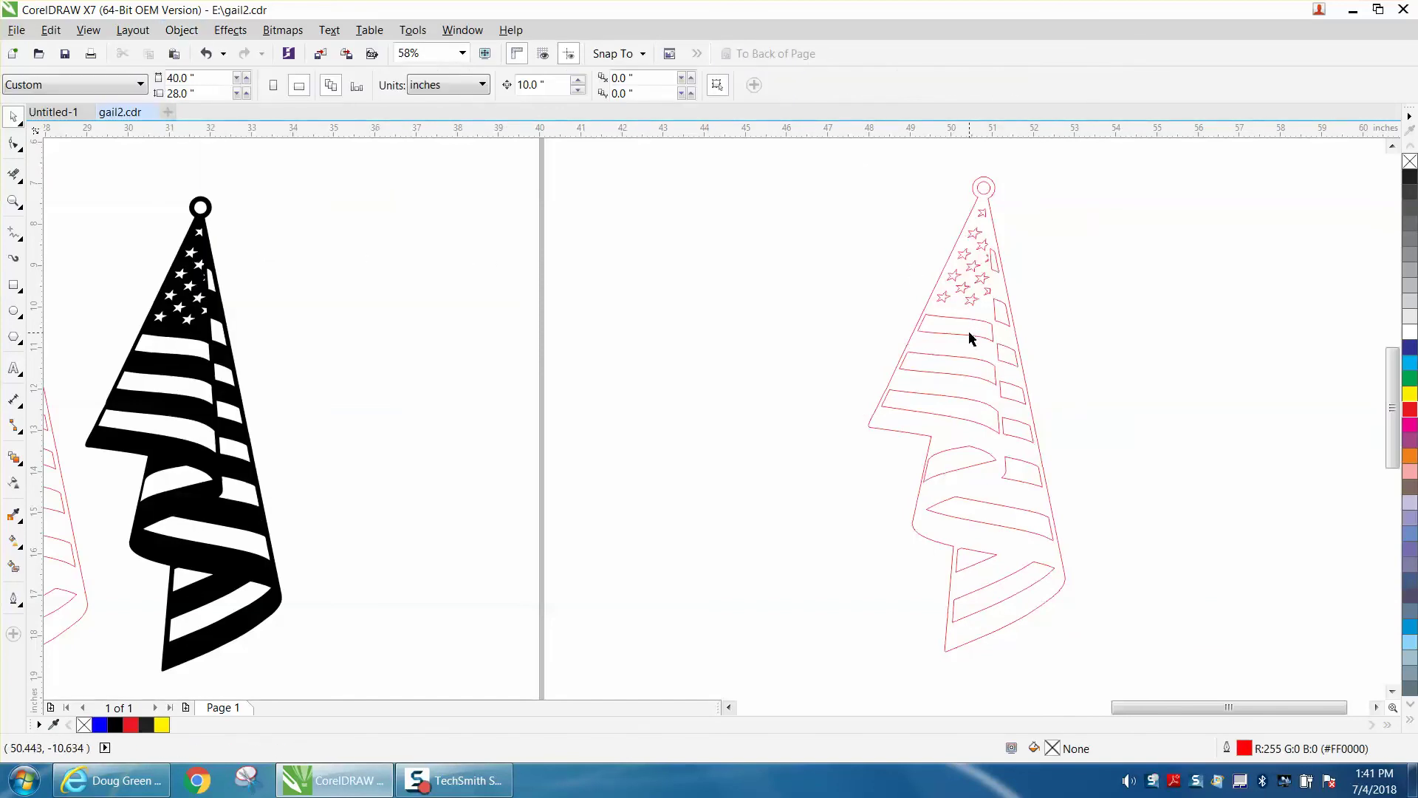
Drag one stripe out to check the split, undo it, and select the Smart Fill tool.
{"action": "left_click", "coordinate": [969, 328]}
{"action": "left_click_drag", "start_coordinate": [970, 328], "coordinate": [823, 311]}
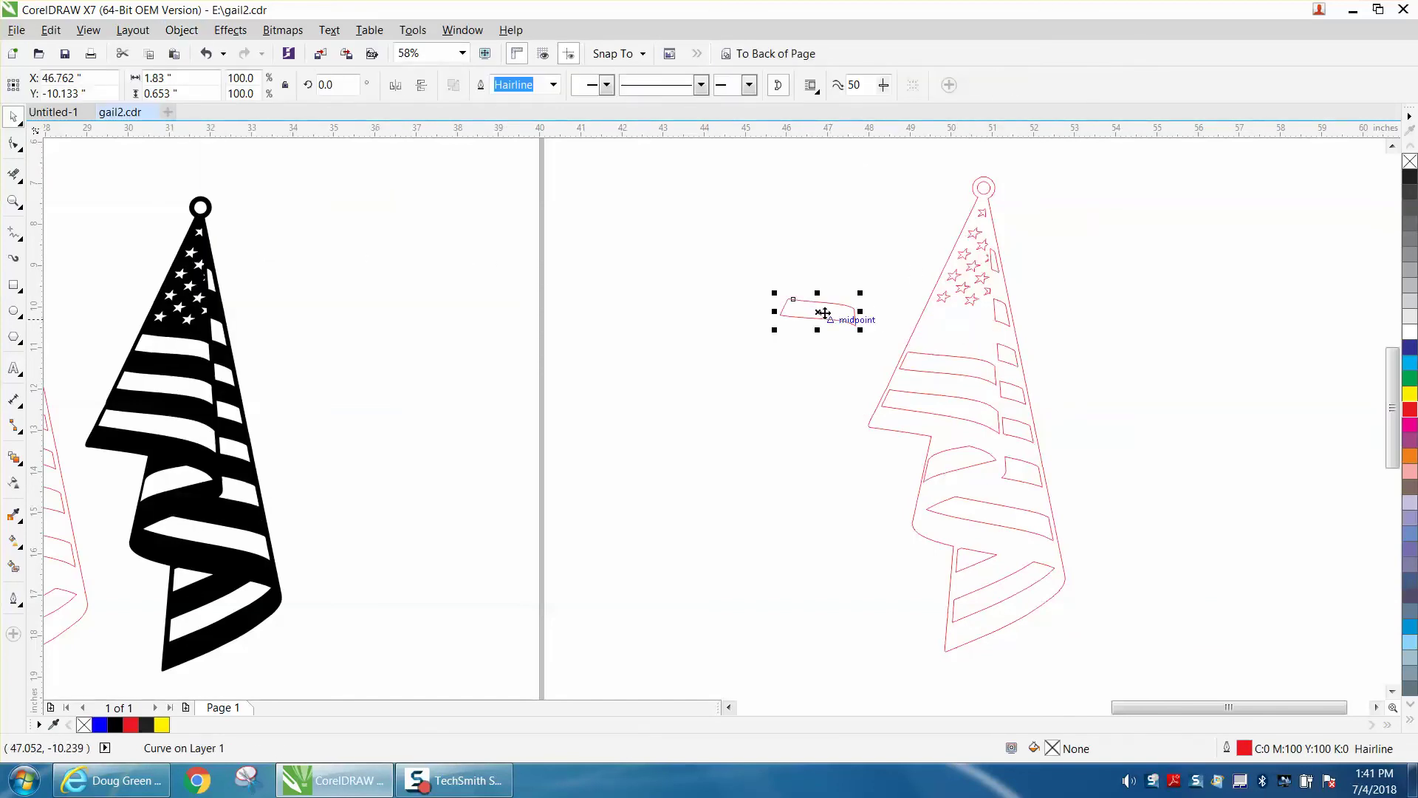
{"action": "left_click", "coordinate": [204, 55]}
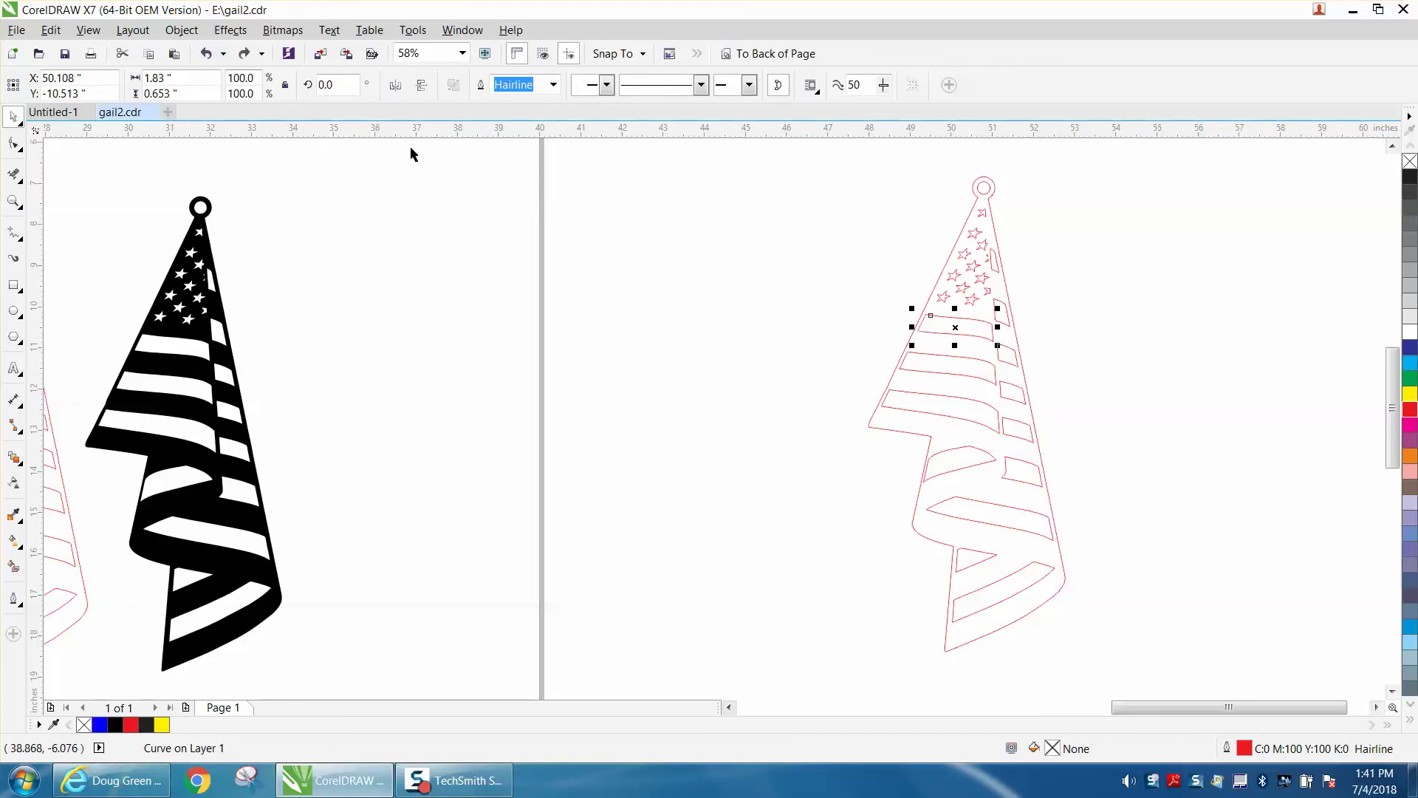
{"action": "left_click", "coordinate": [14, 570]}
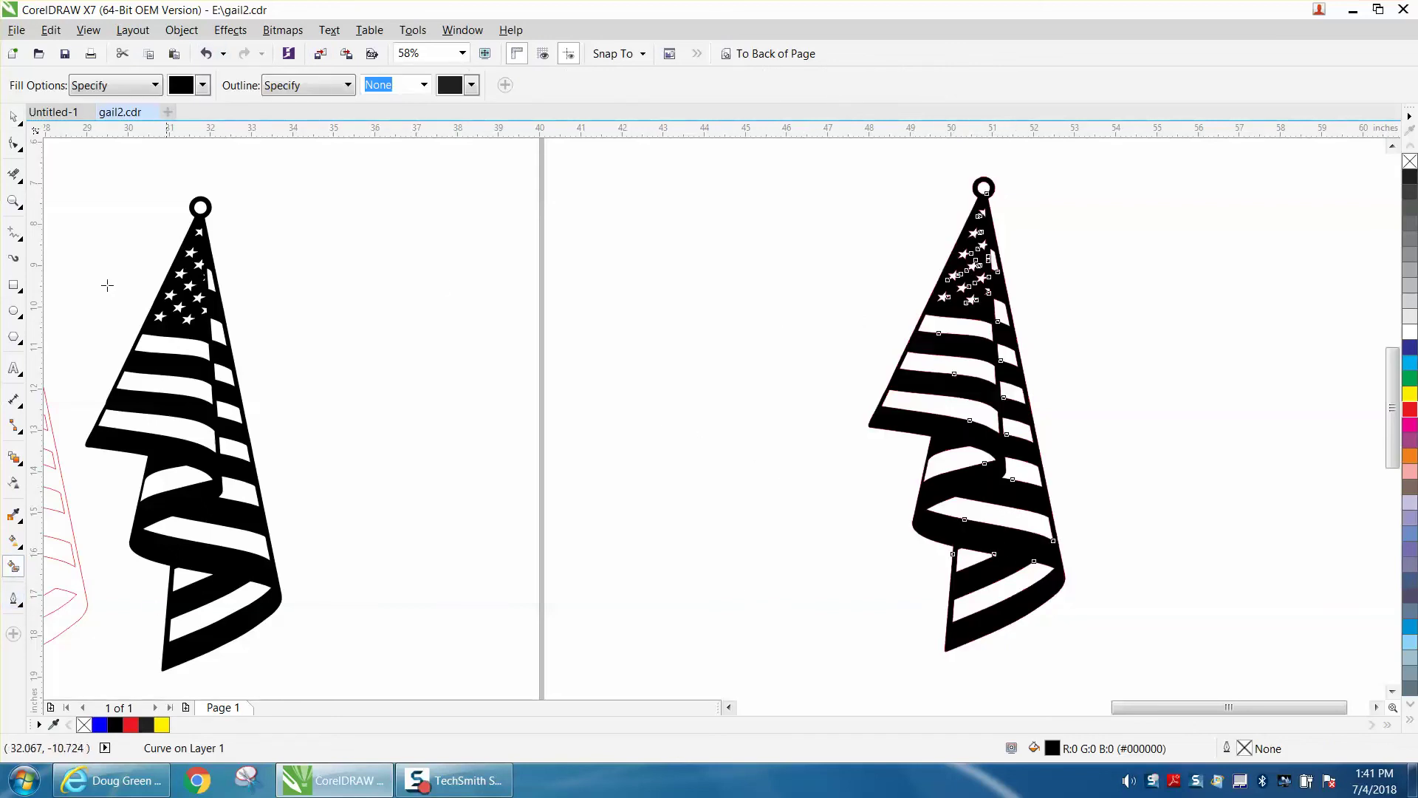
{"action": "left_click", "coordinate": [14, 120]}
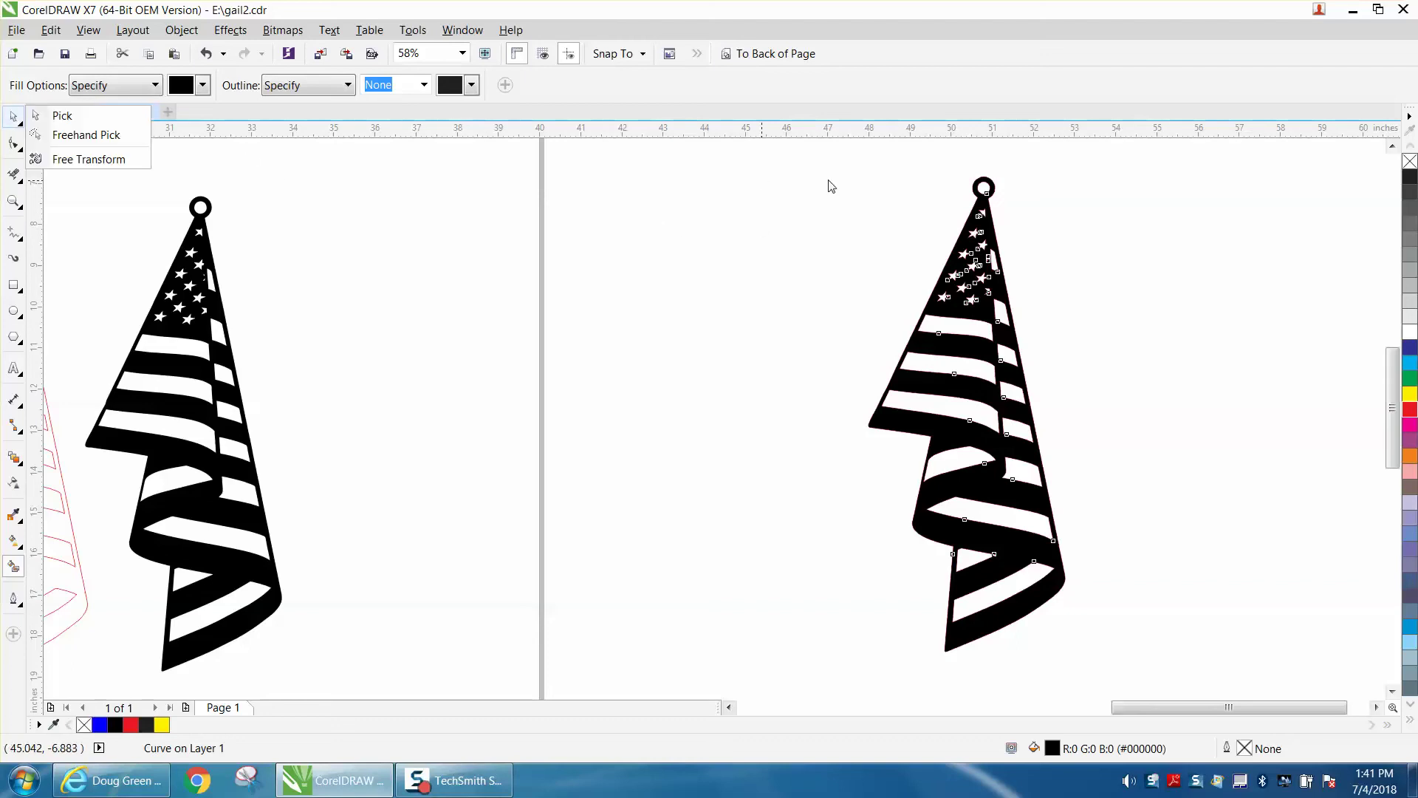
Remove the outline from the selected right-flag pieces, then test-move the filled flag and undo.
{"action": "left_click", "coordinate": [762, 166]}
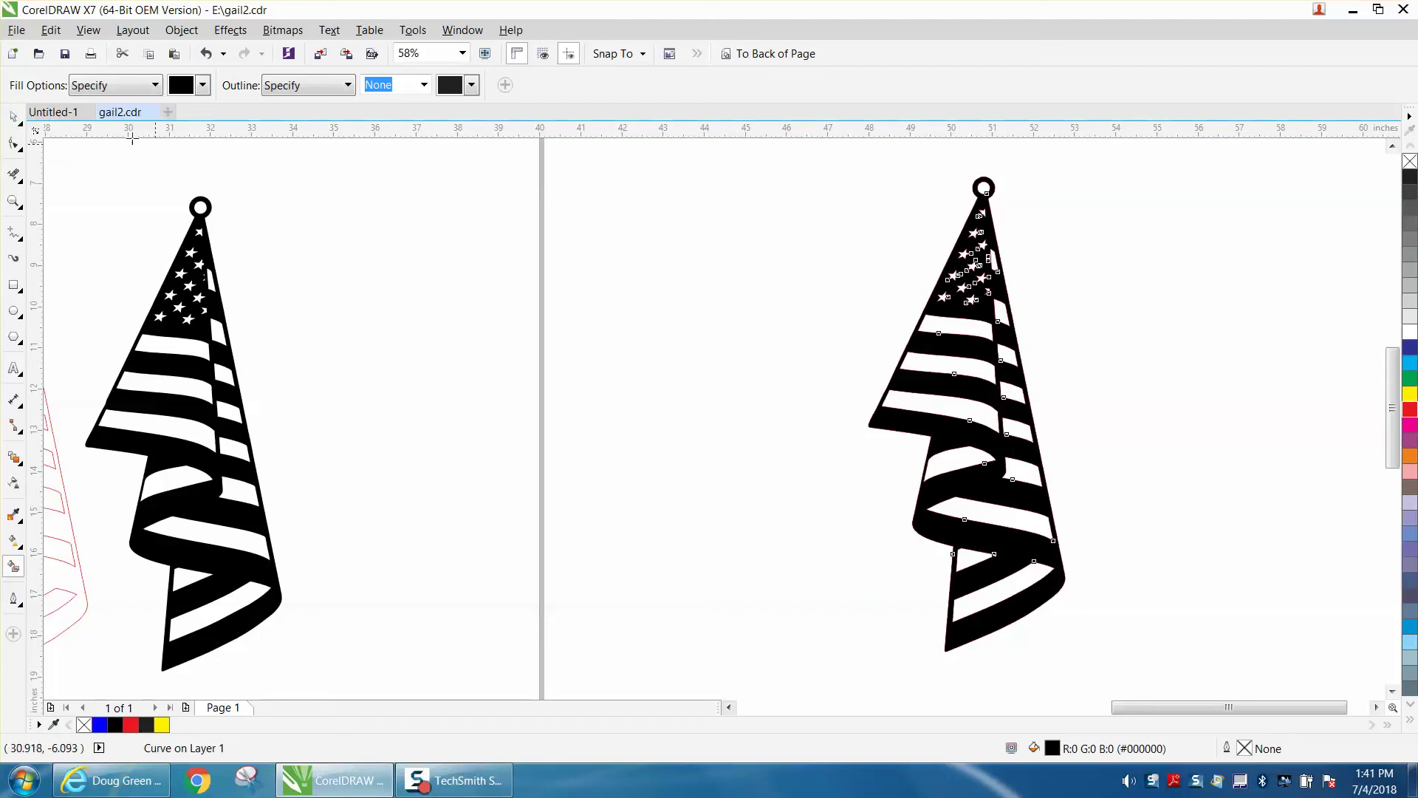
{"action": "left_click", "coordinate": [14, 117]}
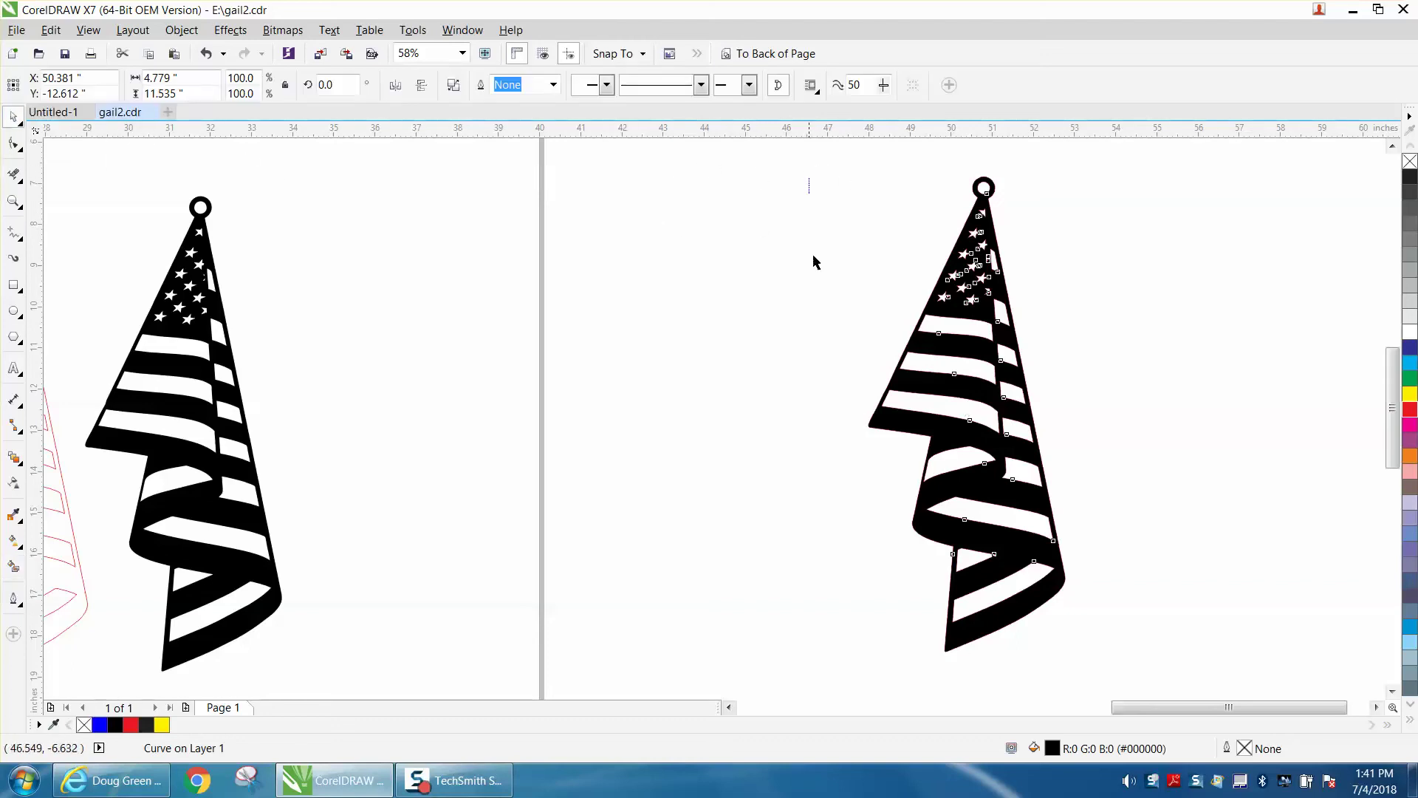
{"action": "left_click_drag", "start_coordinate": [811, 179], "coordinate": [1163, 655]}
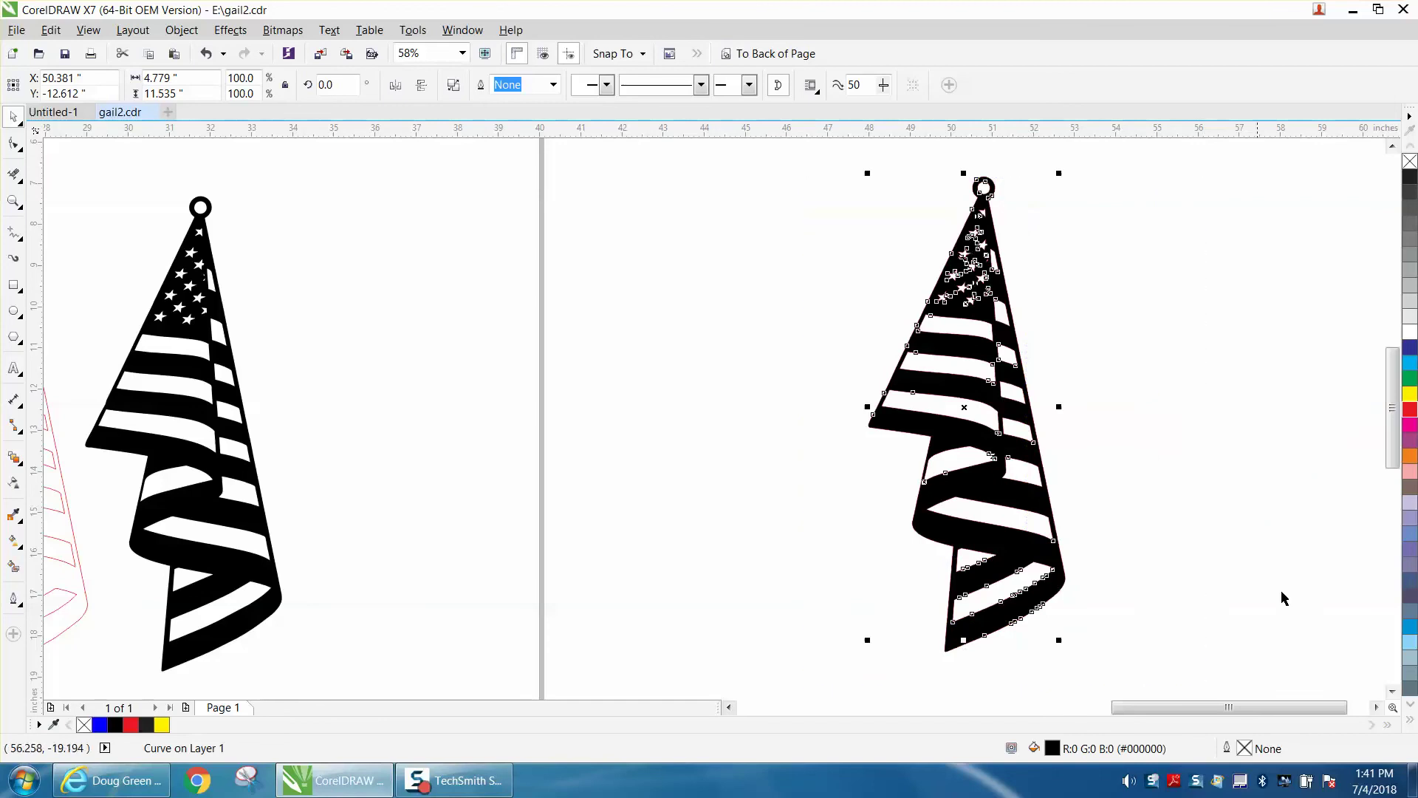
{"action": "right_click", "coordinate": [1410, 162]}
{"action": "left_click", "coordinate": [1258, 309]}
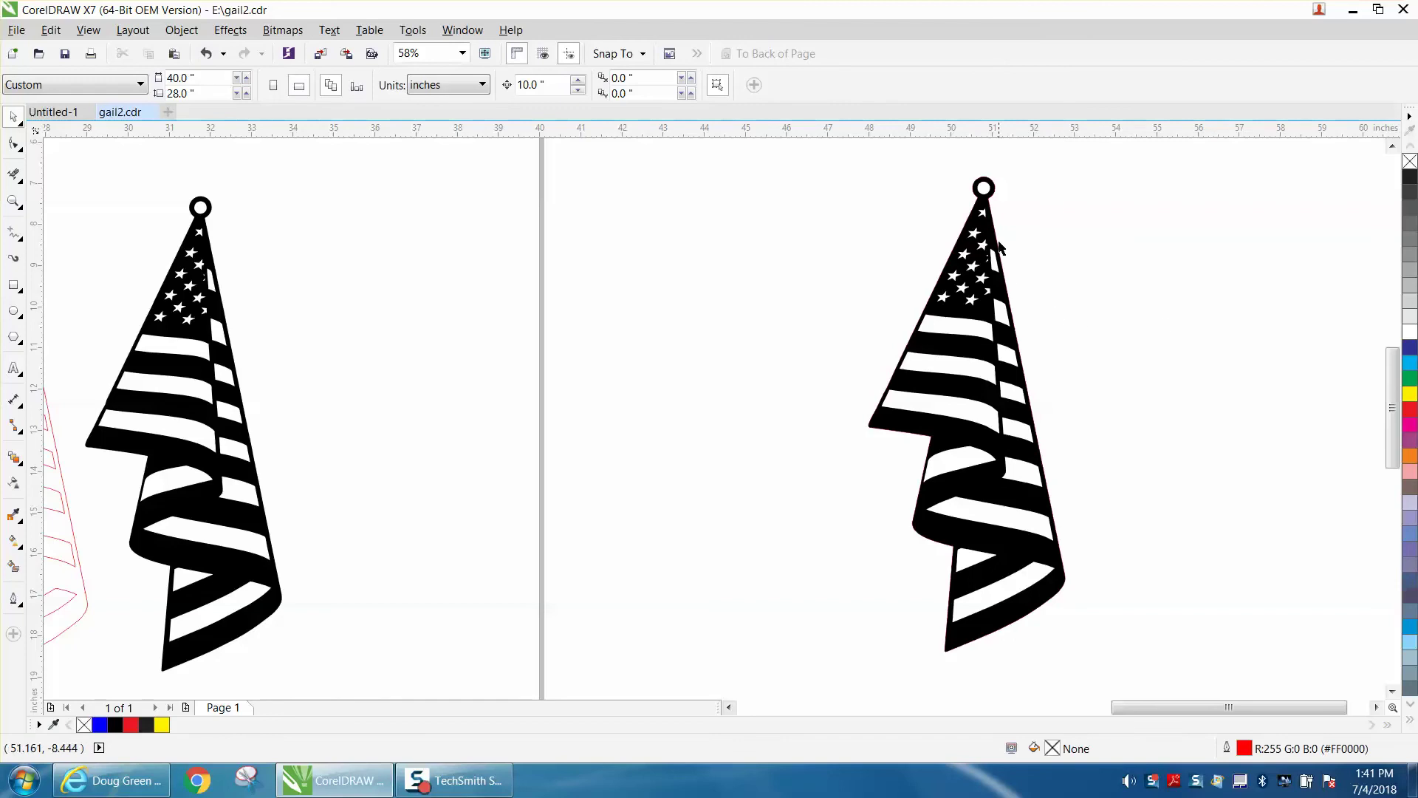
{"action": "left_click_drag", "start_coordinate": [982, 240], "coordinate": [1157, 241]}
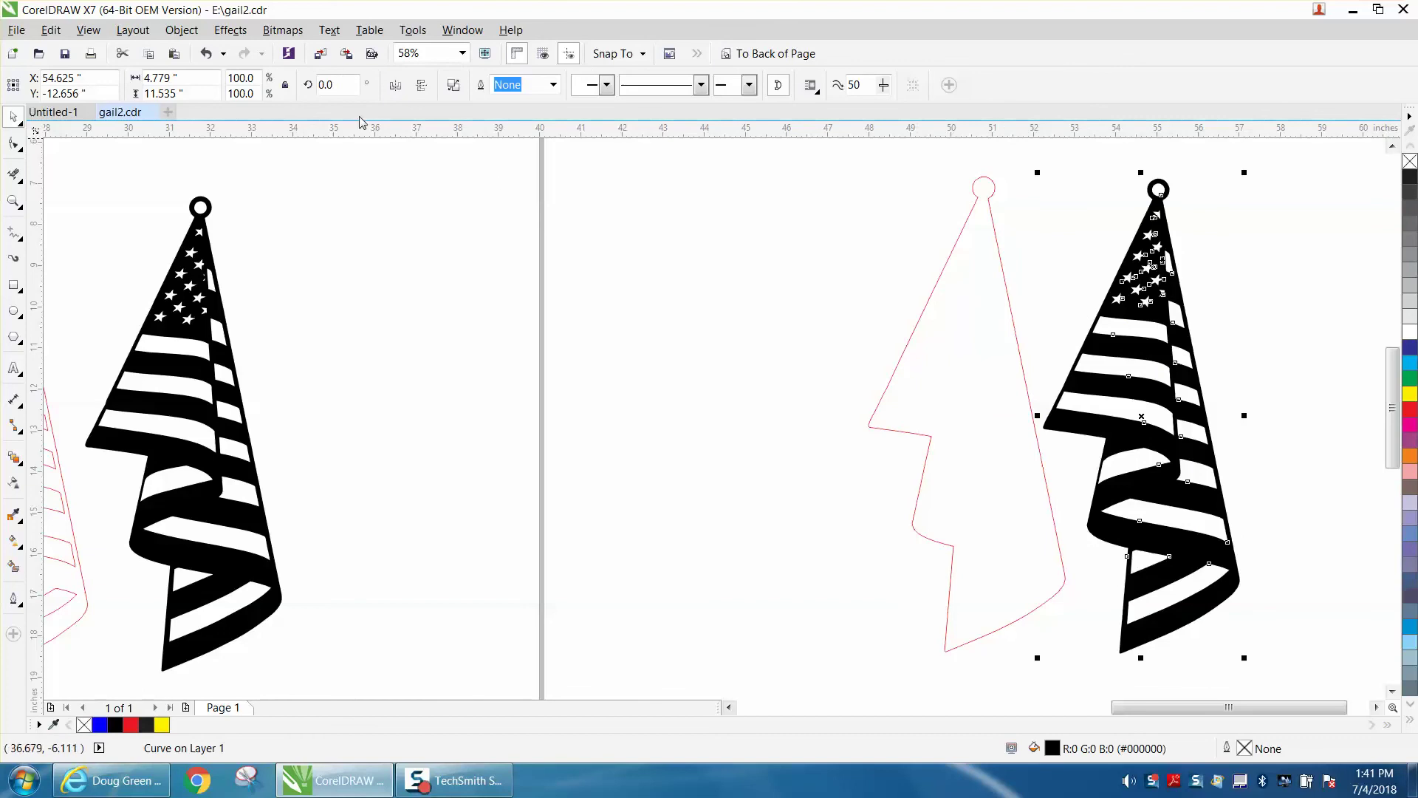
{"action": "left_click", "coordinate": [207, 53]}
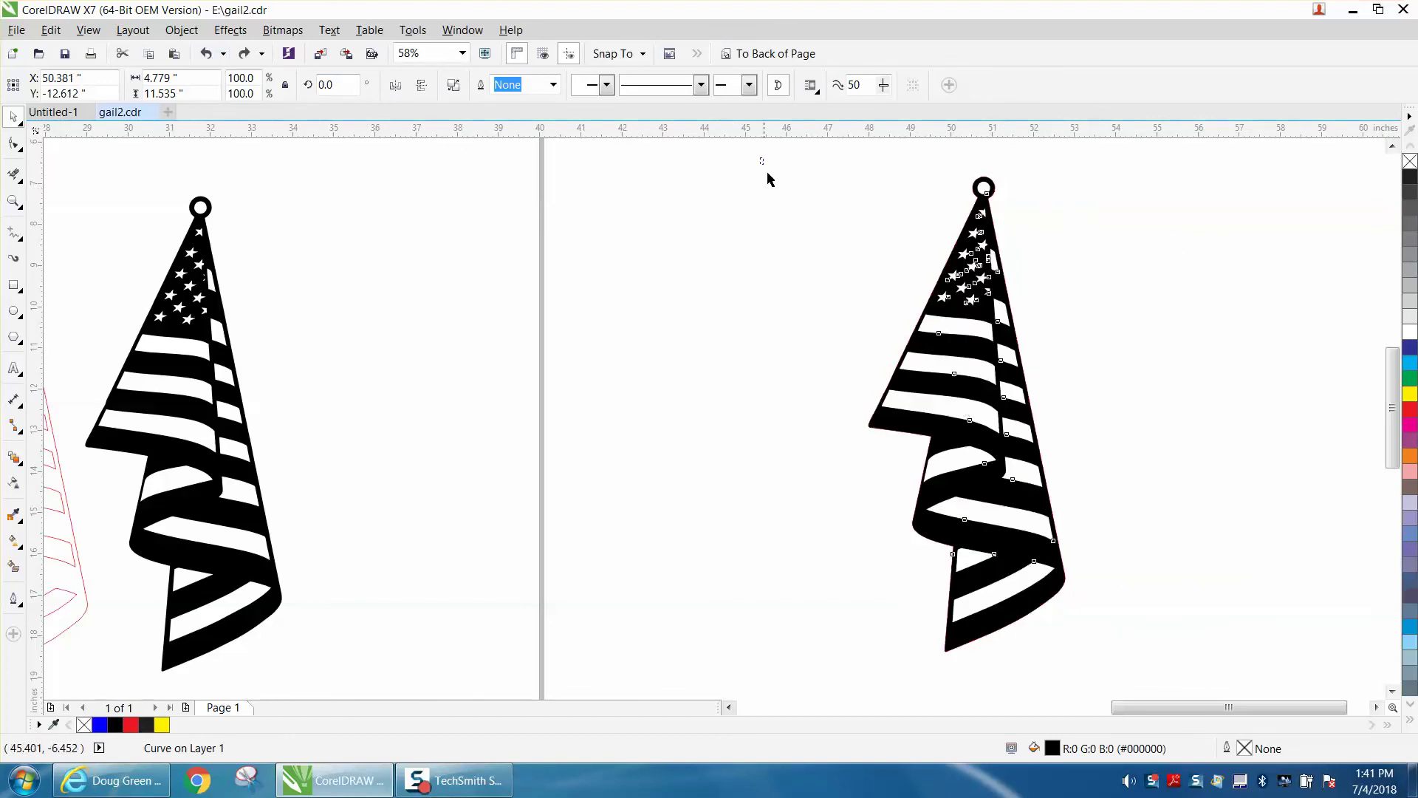
Strip outlines from all 146 flag pieces and move the black flag further left.
{"action": "left_click_drag", "start_coordinate": [767, 173], "coordinate": [1274, 679]}
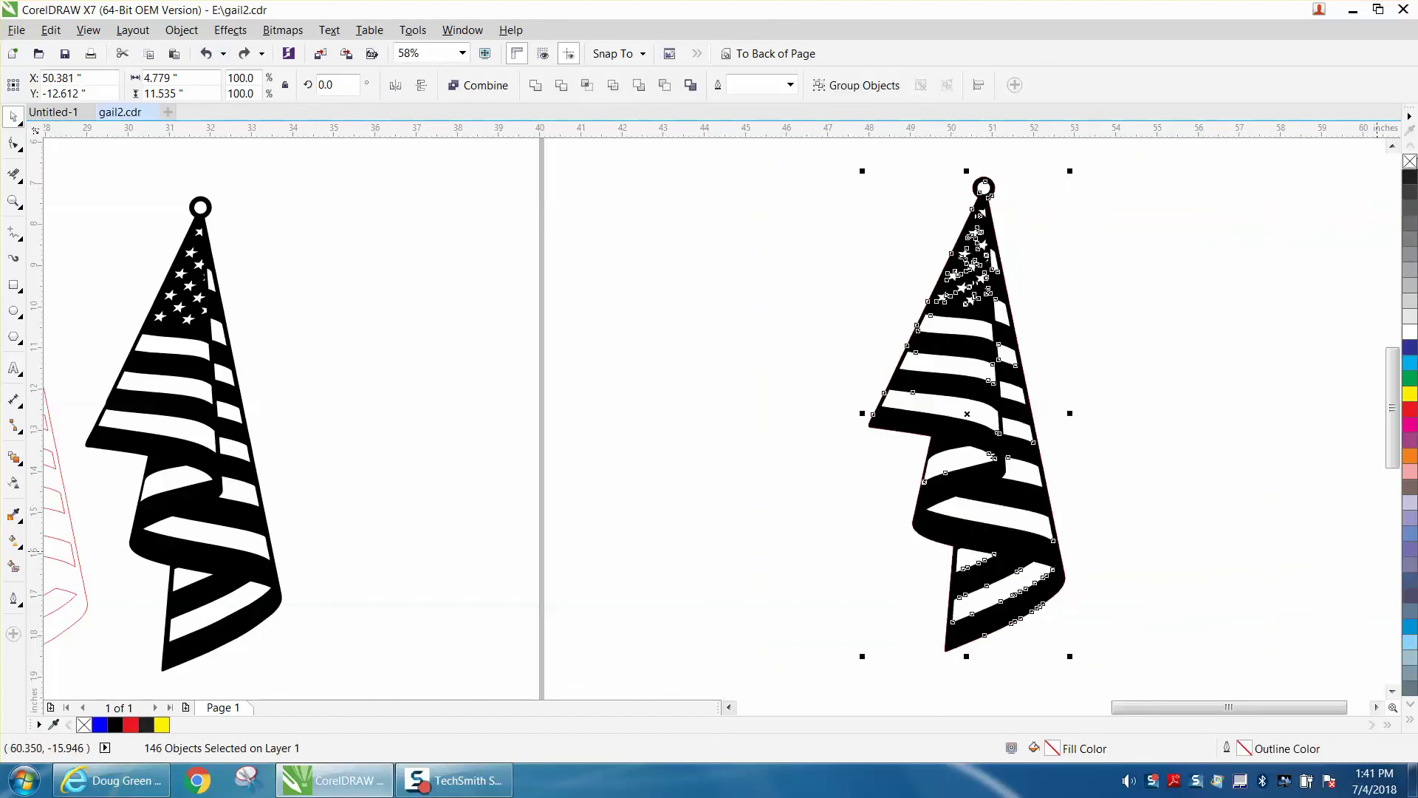
{"action": "right_click", "coordinate": [1410, 161]}
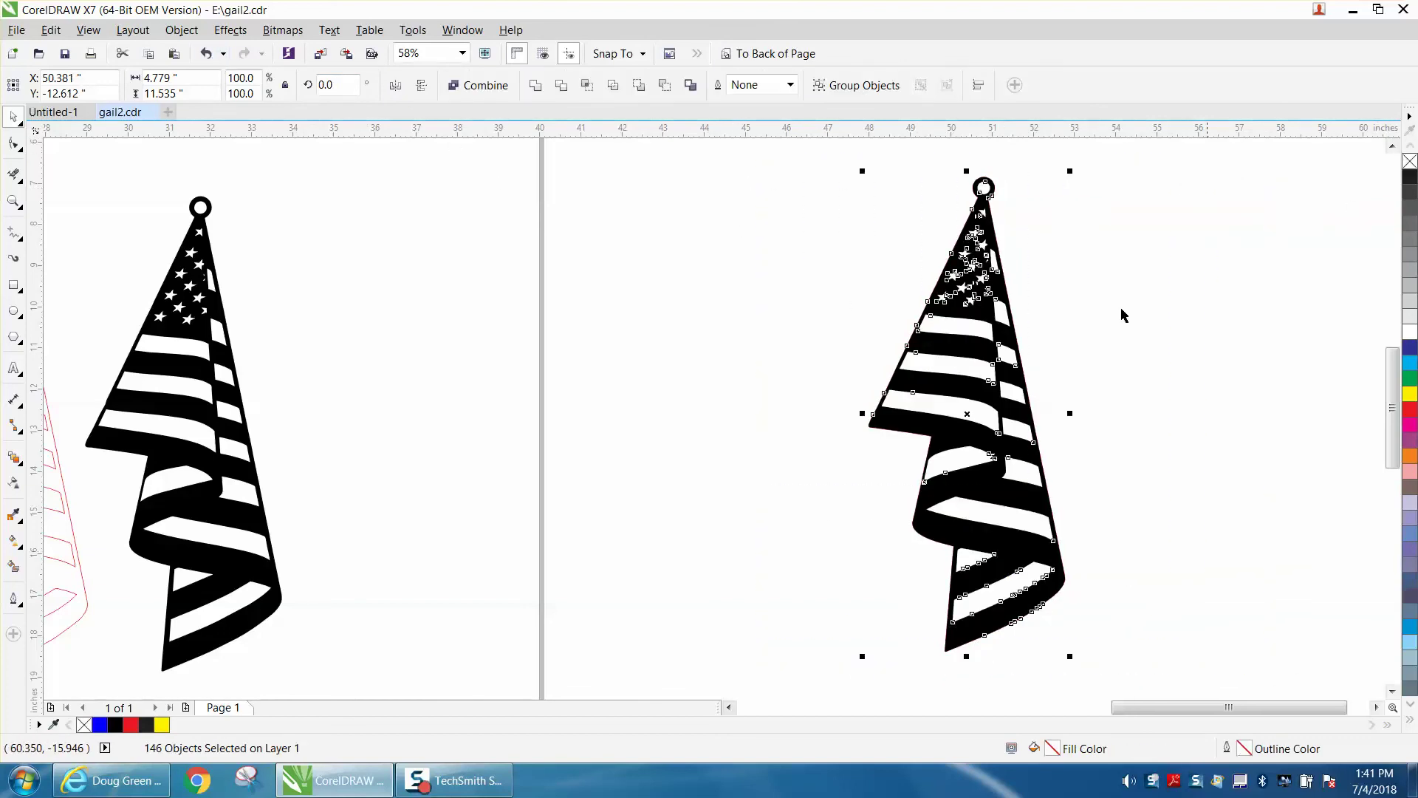
{"action": "left_click", "coordinate": [1020, 295]}
{"action": "left_click_drag", "start_coordinate": [1019, 294], "coordinate": [822, 312]}
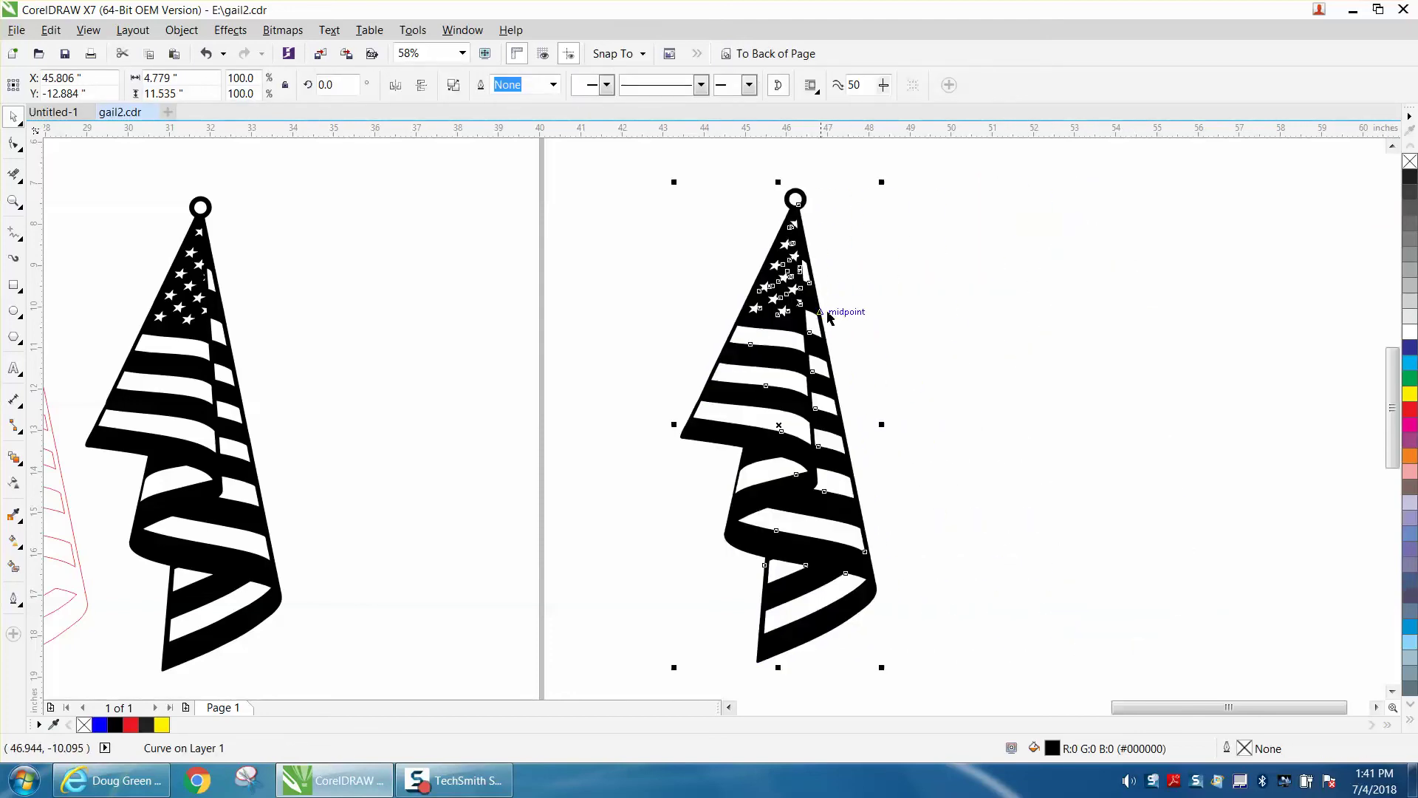
Give the right flag no fill and a red hairline outline, then pick a stray object beside it.
{"action": "left_click", "coordinate": [1410, 162]}
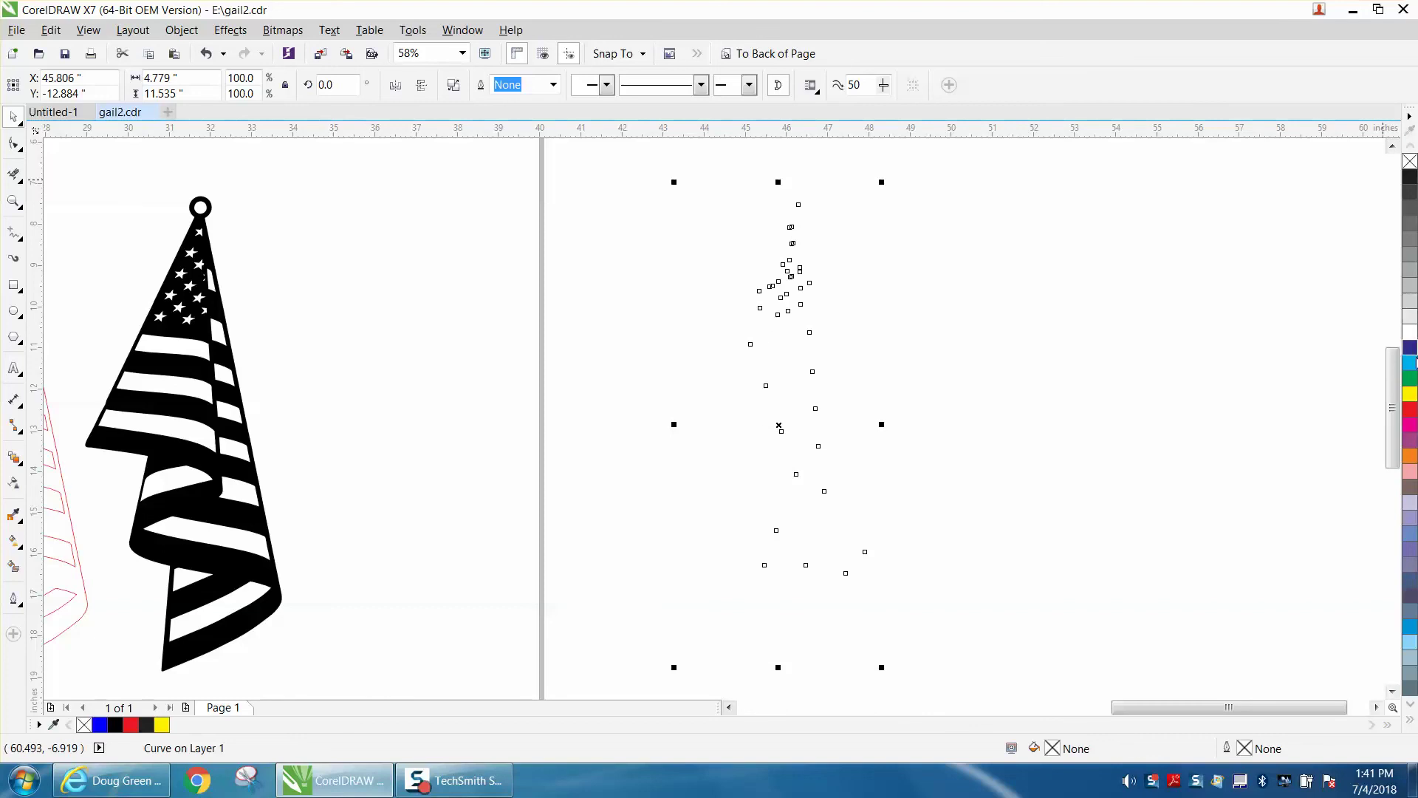
{"action": "right_click", "coordinate": [1411, 413]}
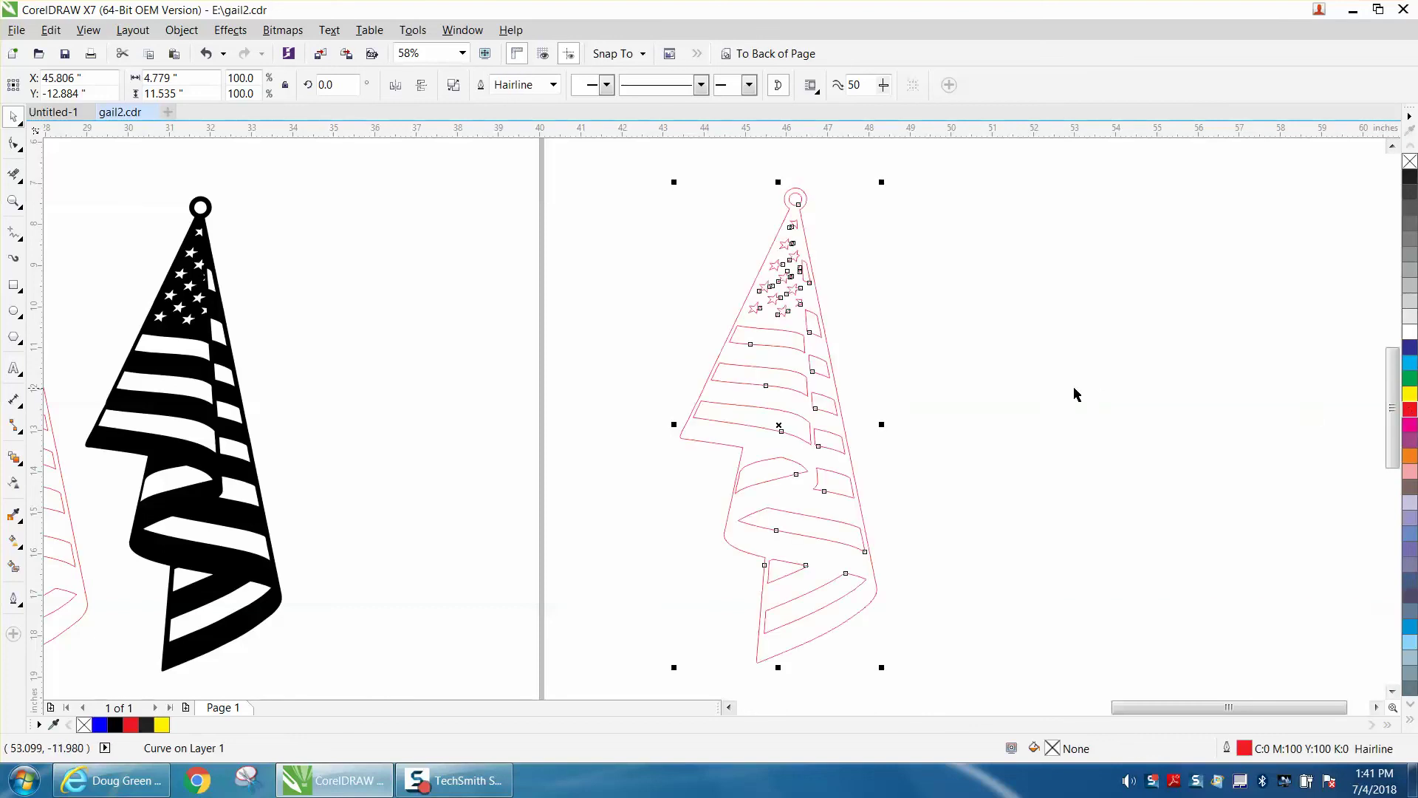
{"action": "left_click", "coordinate": [979, 456]}
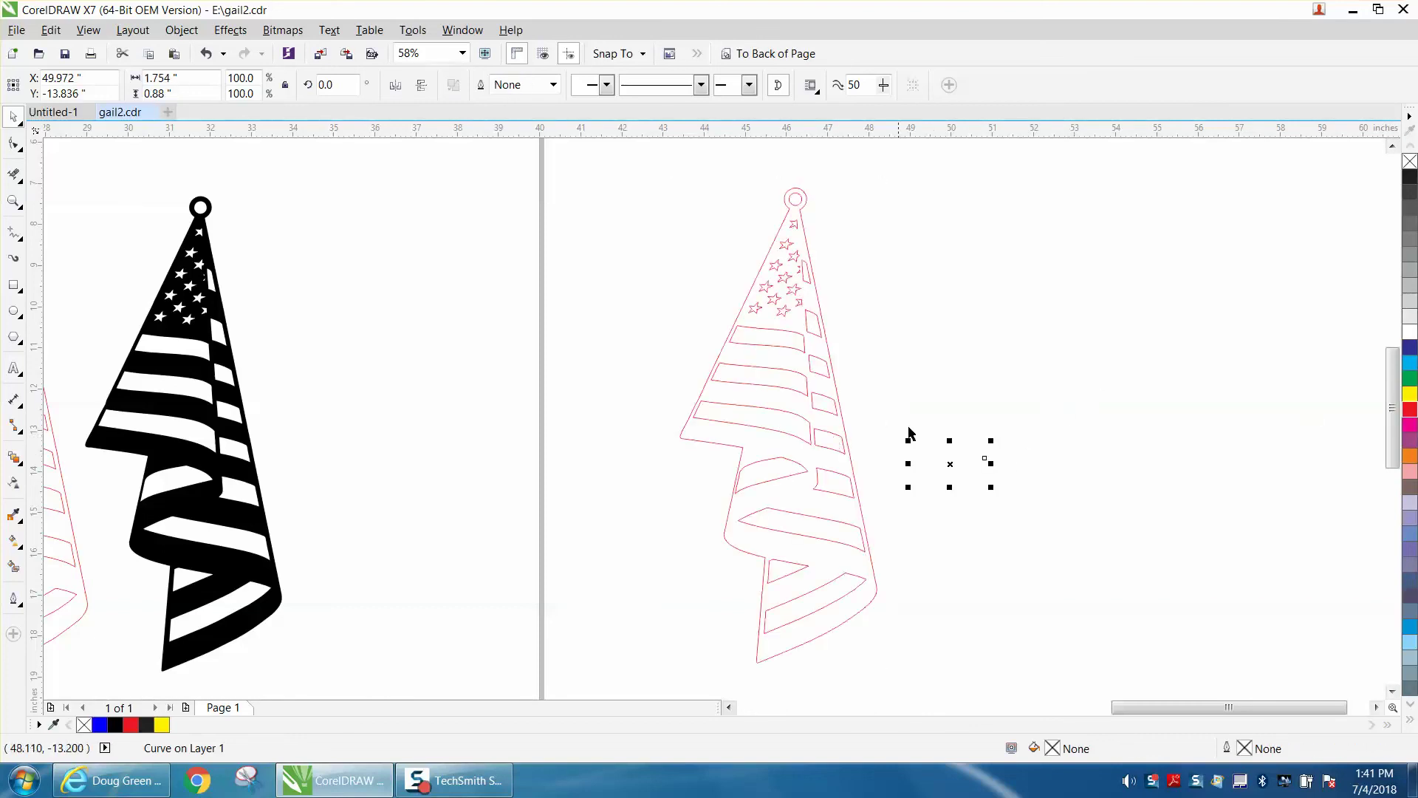
{"action": "key", "text": "XF86Calculator"}
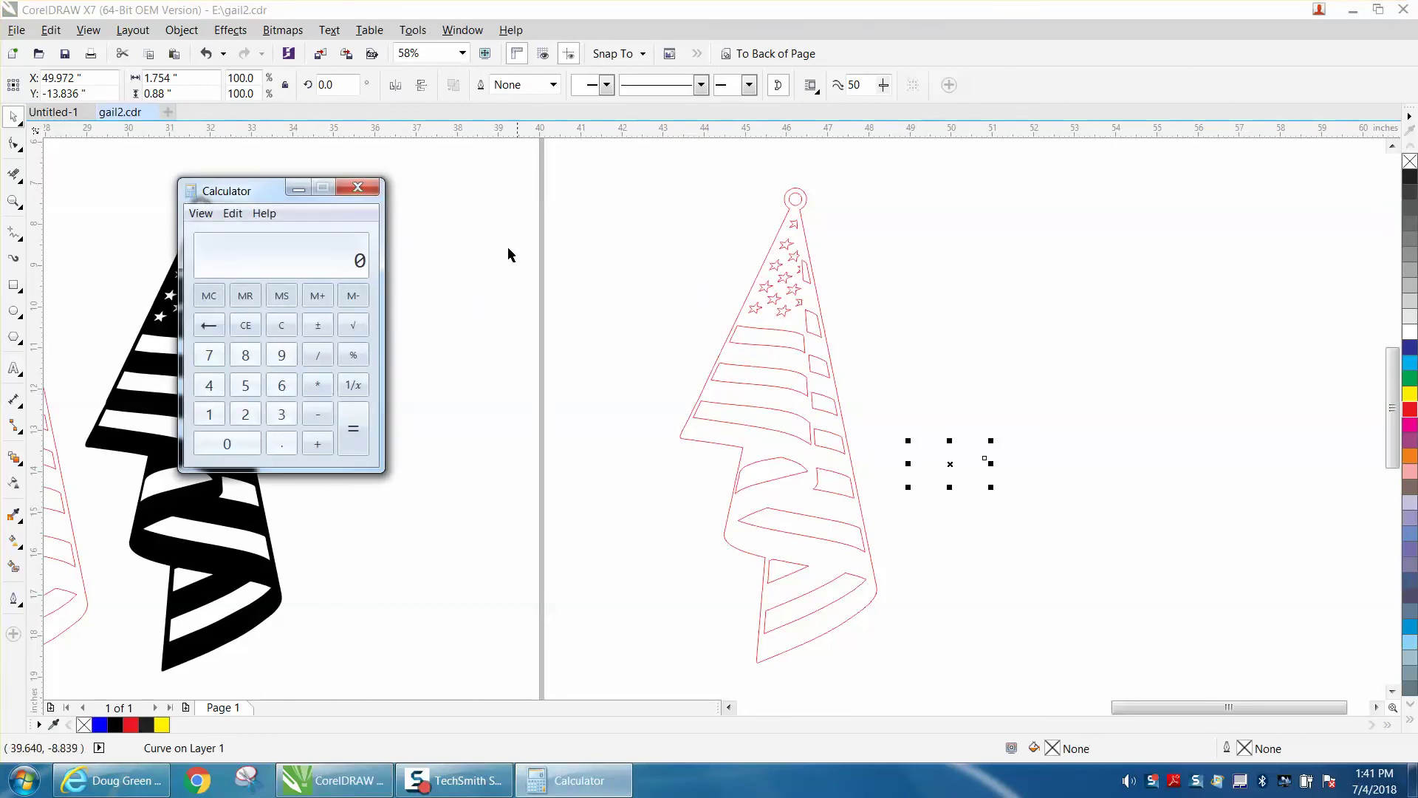
{"action": "left_click", "coordinate": [376, 194]}
Delete the hidden stray objects around the stars and undo the deletion right of the flag.
{"action": "left_click_drag", "start_coordinate": [1121, 299], "coordinate": [893, 527]}
{"action": "key", "text": "Delete"}
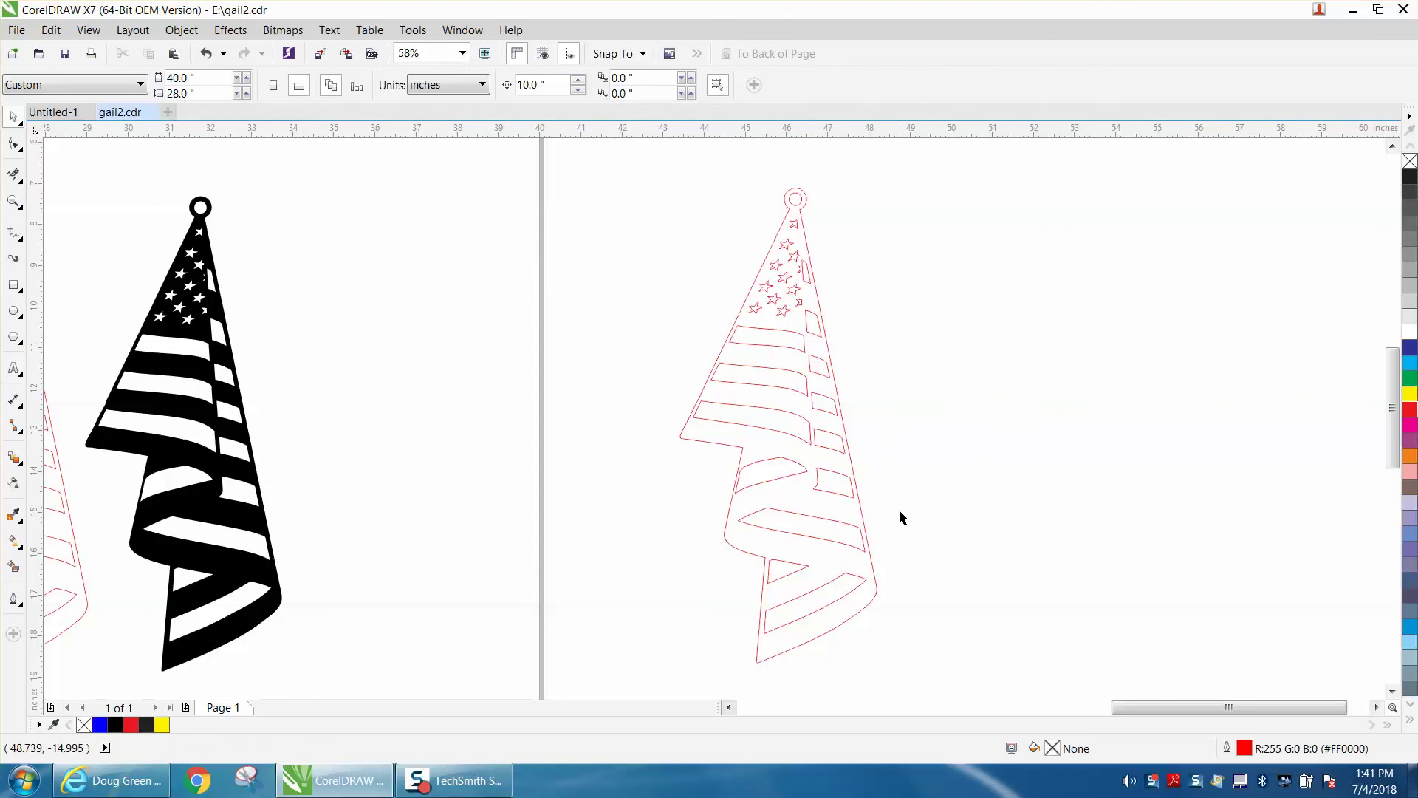
{"action": "left_click_drag", "start_coordinate": [854, 178], "coordinate": [1197, 620]}
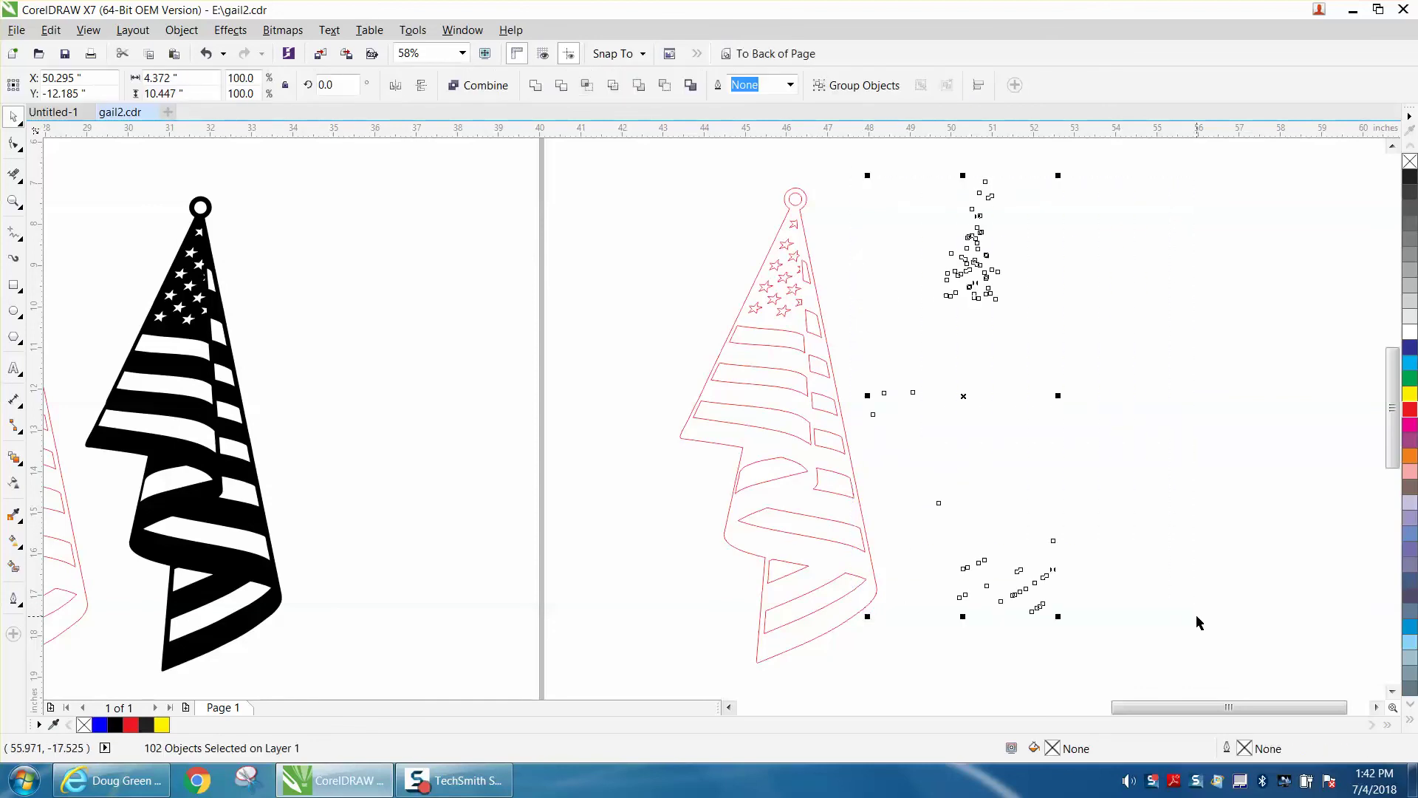
{"action": "key", "text": "Delete"}
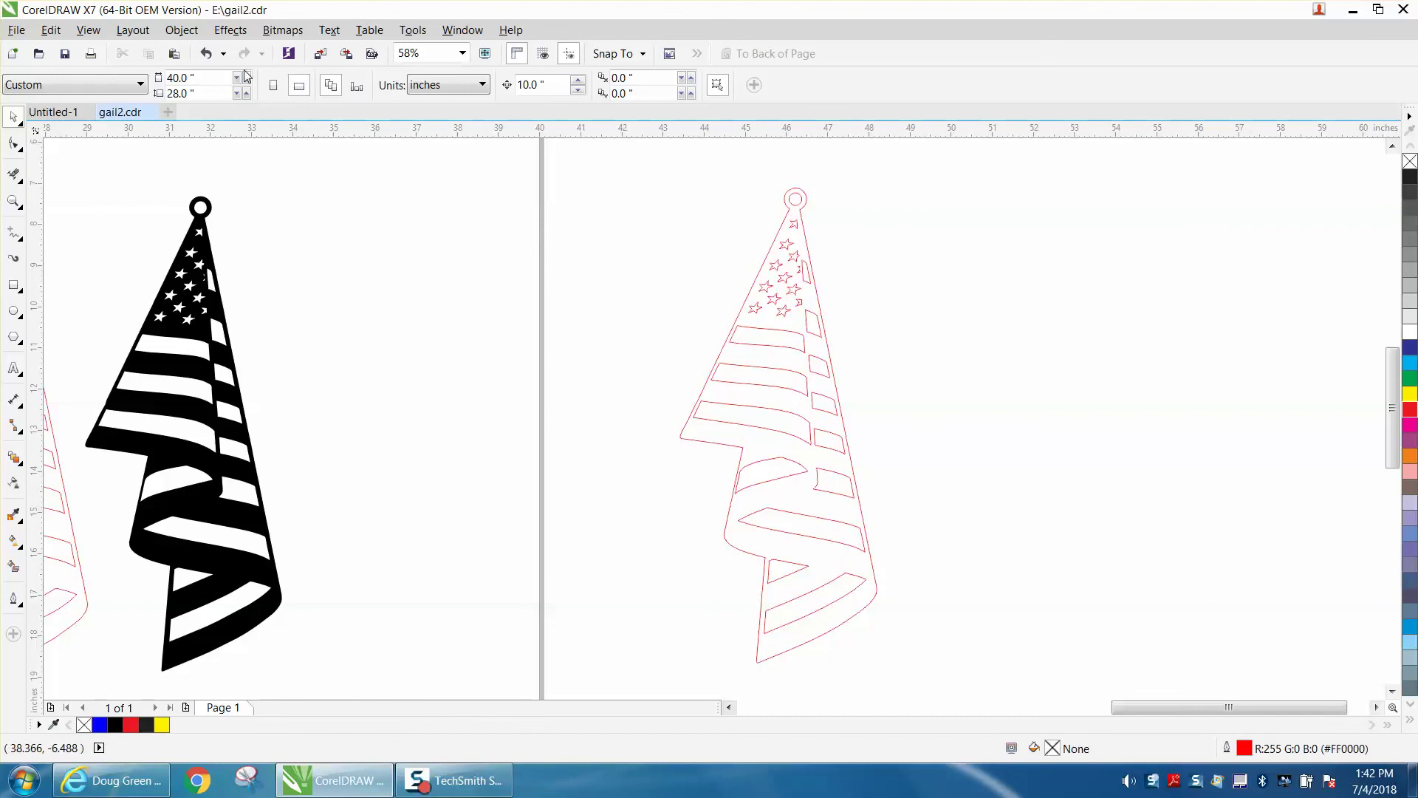
{"action": "left_click", "coordinate": [207, 53]}
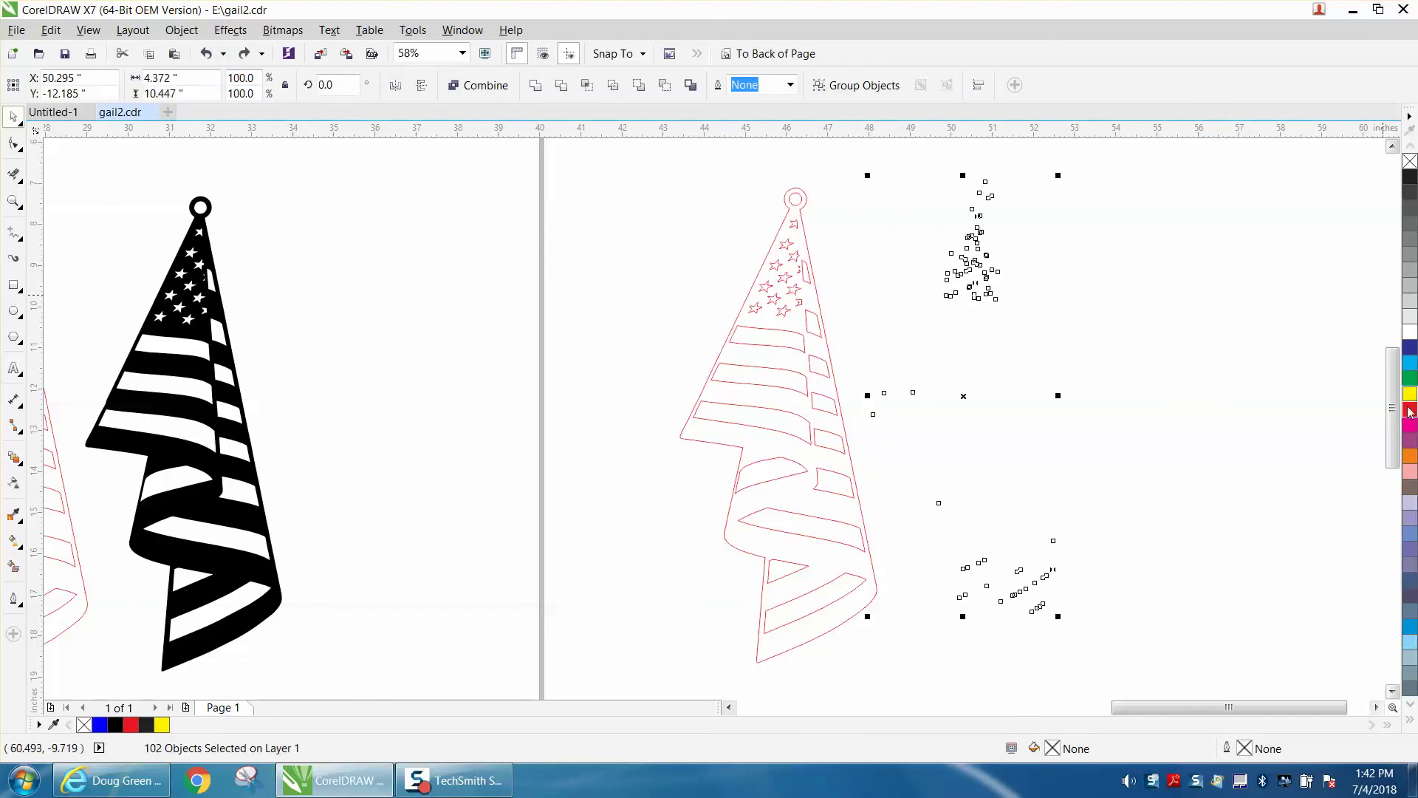
Move the yellow rectangle up over the flag and delete it.
{"action": "scroll", "coordinate": [1247, 412], "scroll_direction": "down", "scroll_amount": 2}
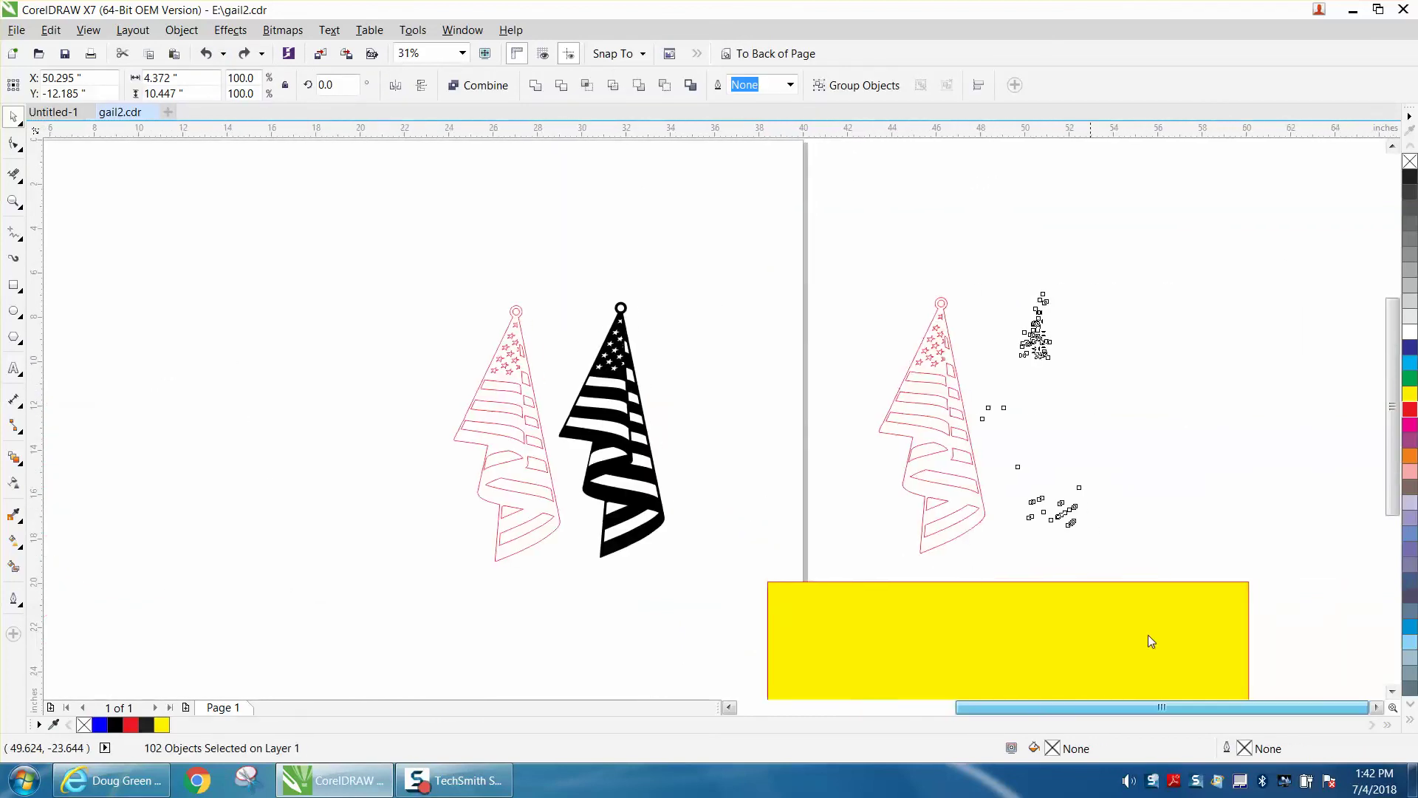
{"action": "left_click_drag", "start_coordinate": [1160, 618], "coordinate": [1152, 311]}
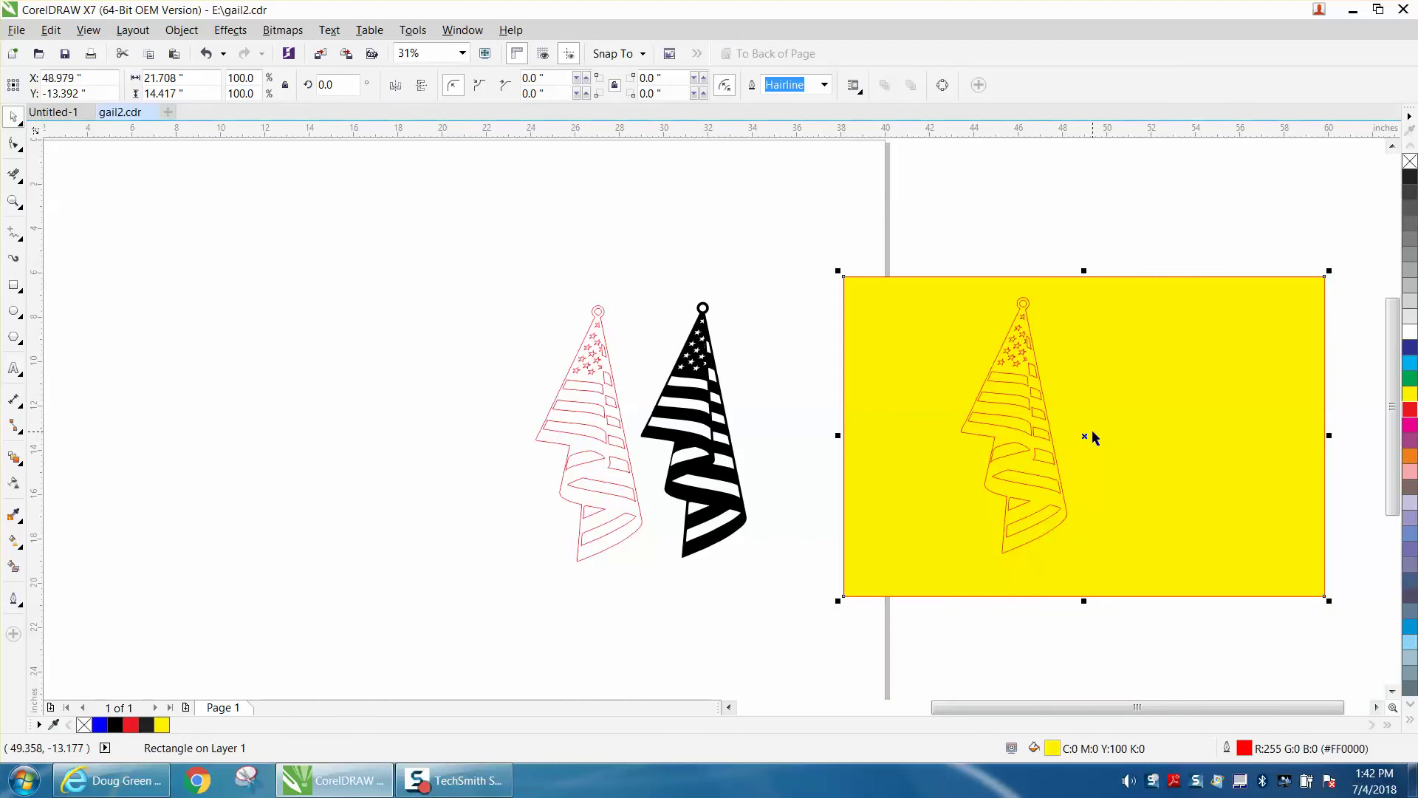
{"action": "key", "text": "Delete"}
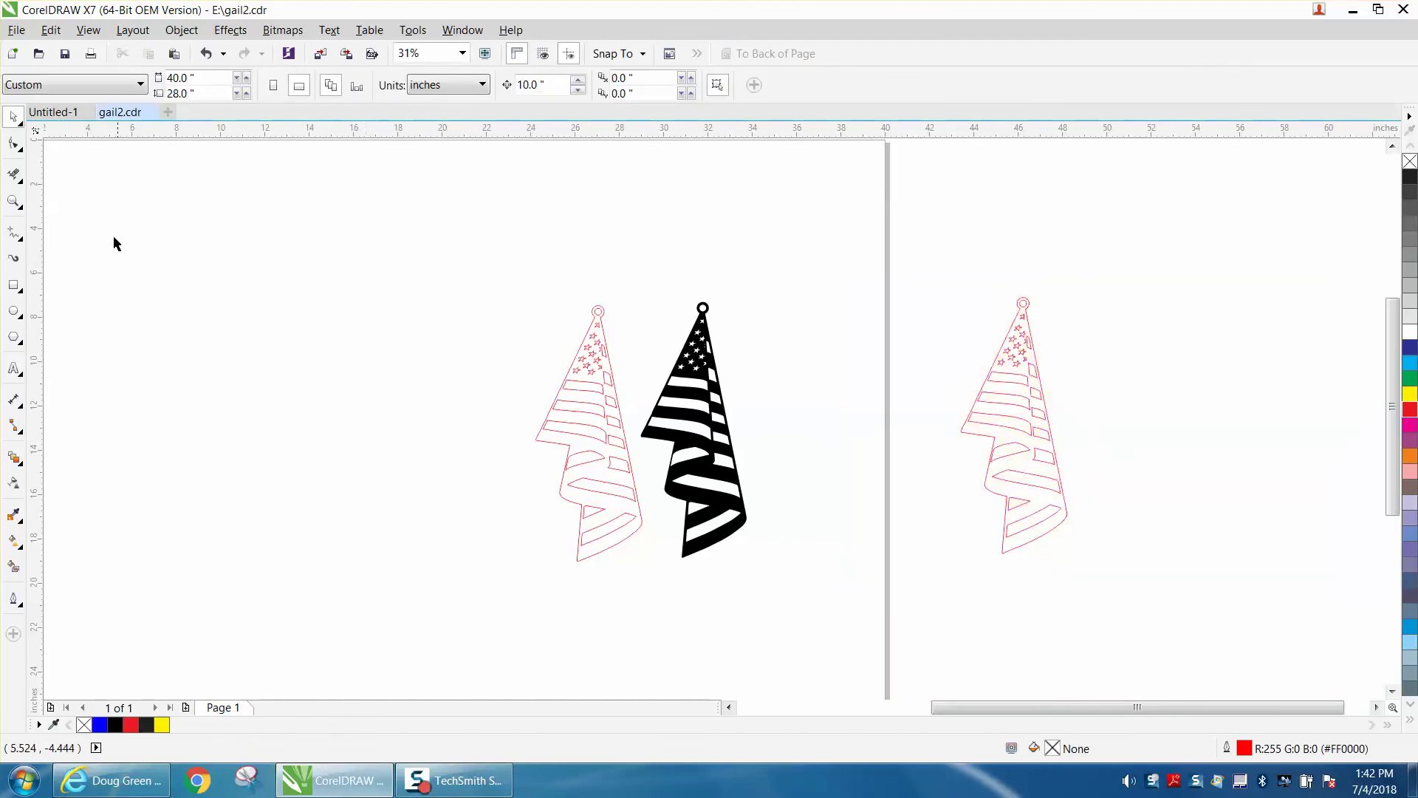
Zoom in around the right flag and move the red outline flag further right.
{"action": "left_click", "coordinate": [13, 200]}
{"action": "left_click_drag", "start_coordinate": [904, 270], "coordinate": [1283, 615]}
{"action": "key", "text": "space"}
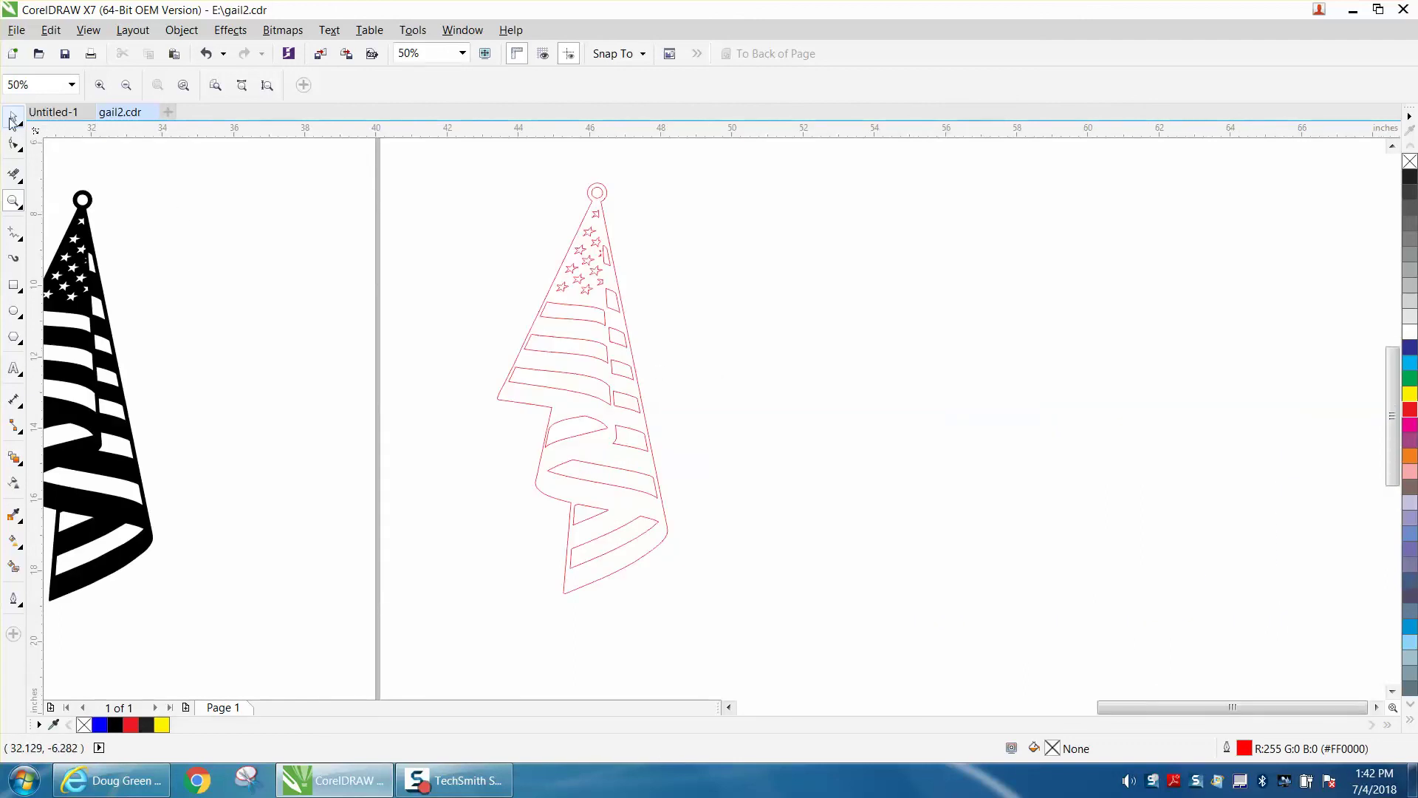
{"action": "left_click", "coordinate": [62, 115]}
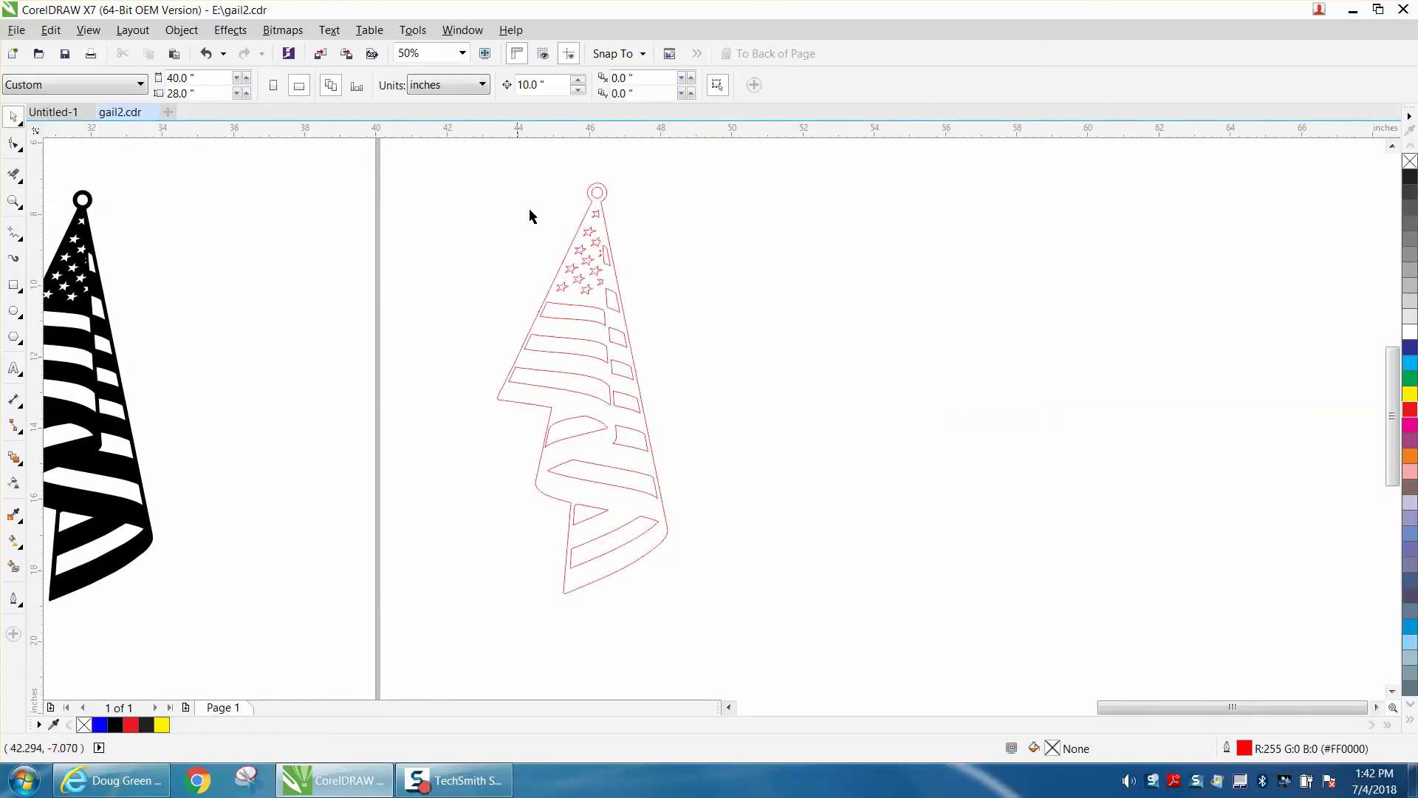
{"action": "left_click", "coordinate": [604, 236]}
{"action": "scroll", "coordinate": [613, 242], "scroll_direction": "down", "scroll_amount": 2}
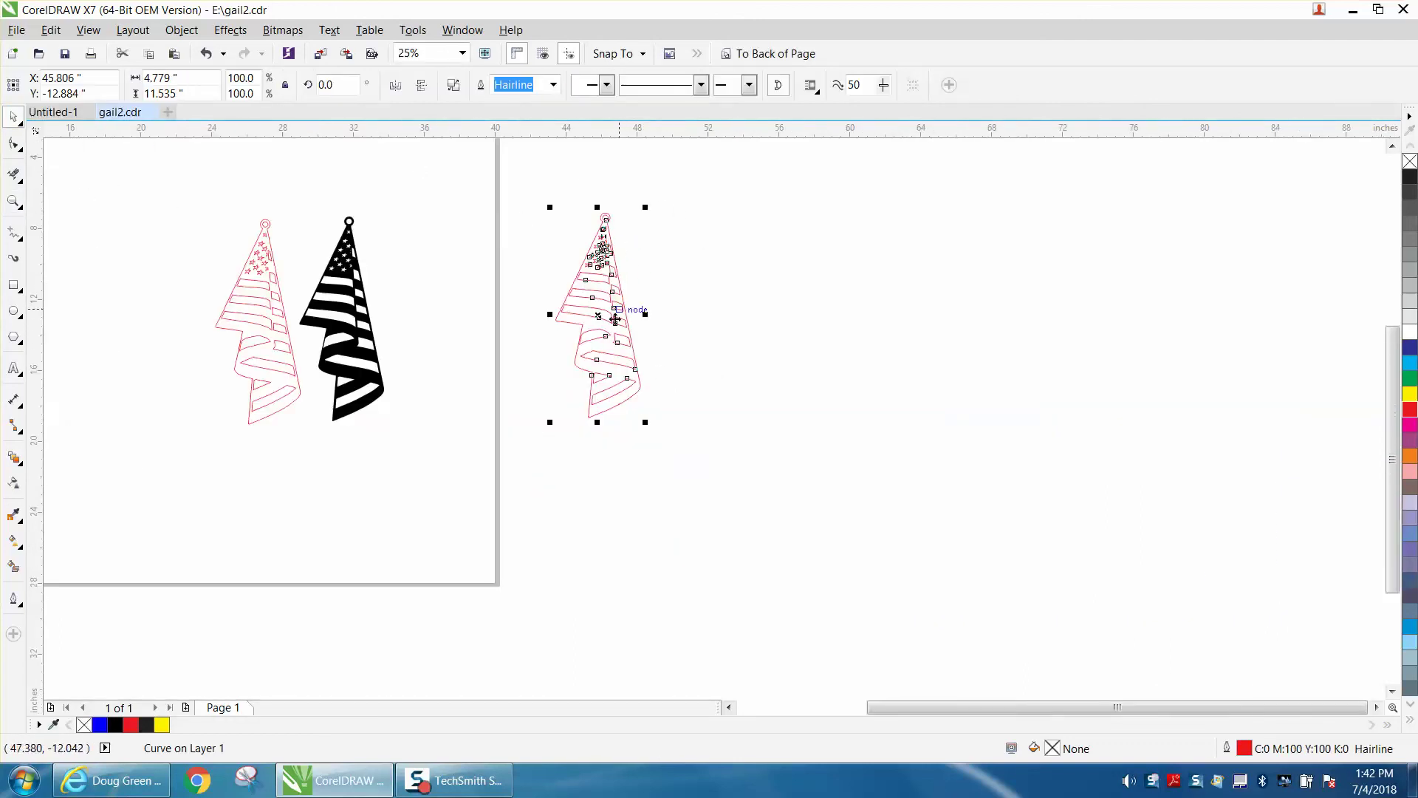
{"action": "left_click_drag", "start_coordinate": [606, 319], "coordinate": [1233, 331]}
Delete the leftover stray objects and the old black and pink flags.
{"action": "left_click_drag", "start_coordinate": [525, 159], "coordinate": [1080, 574]}
{"action": "key", "text": "Delete"}
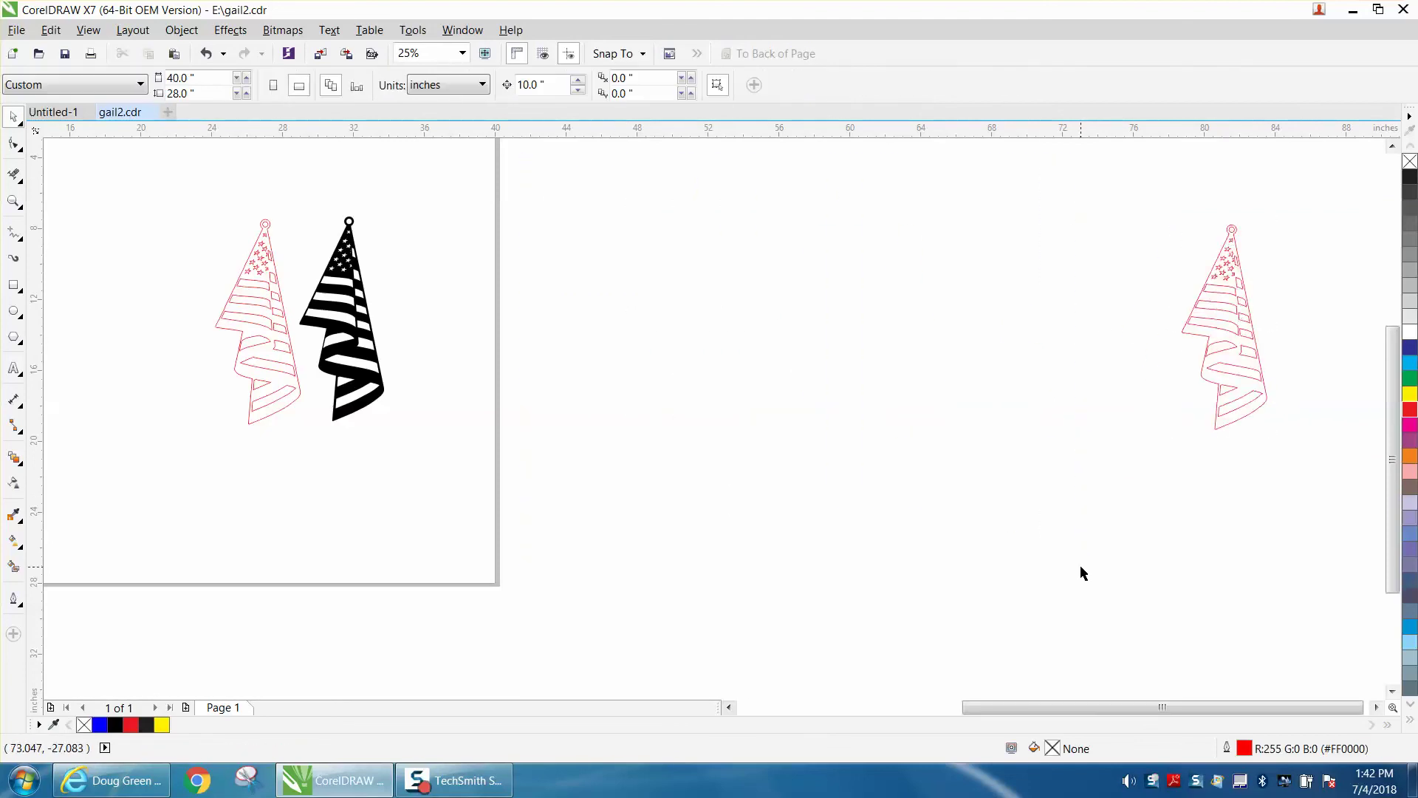
{"action": "scroll", "coordinate": [621, 344], "scroll_direction": "down", "scroll_amount": 1}
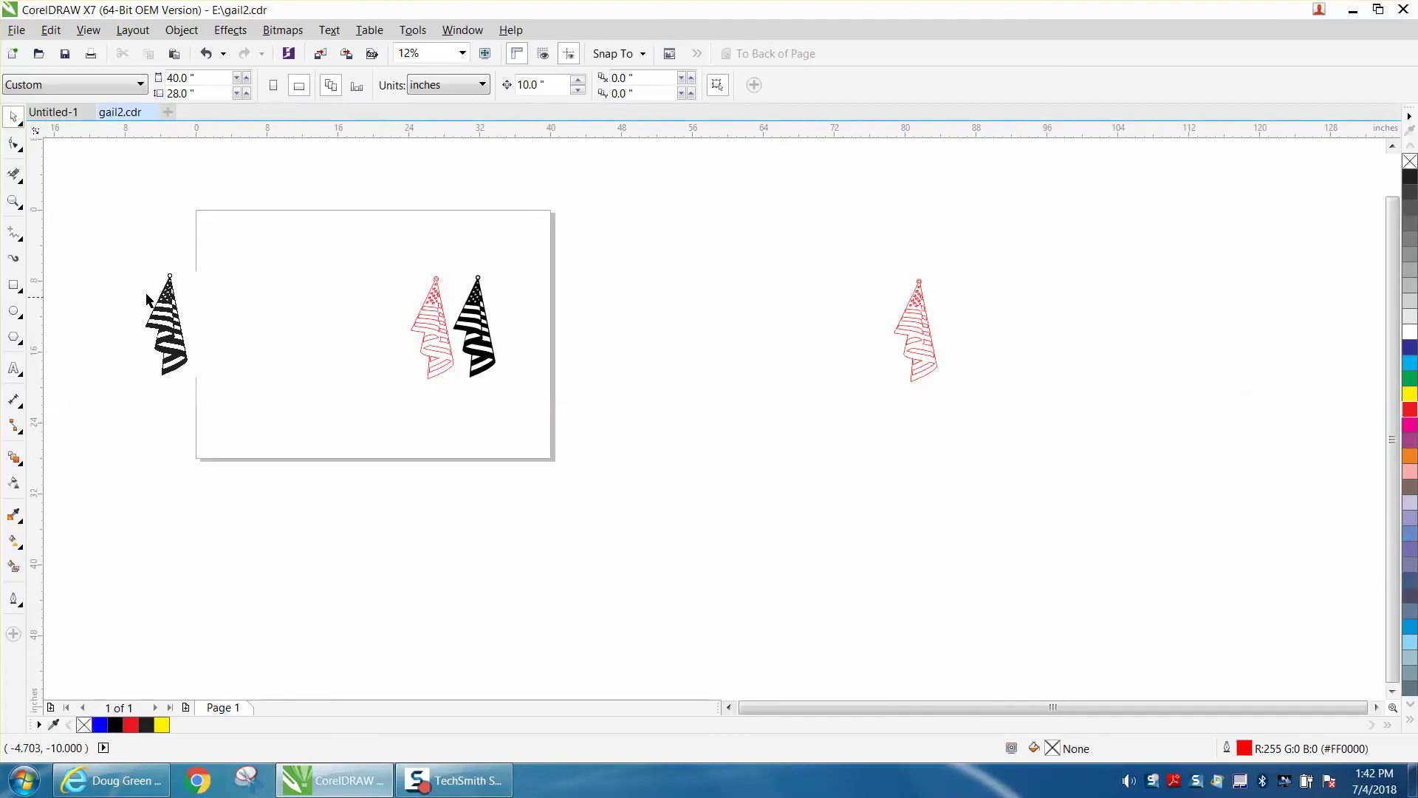
{"action": "left_click_drag", "start_coordinate": [106, 249], "coordinate": [569, 414]}
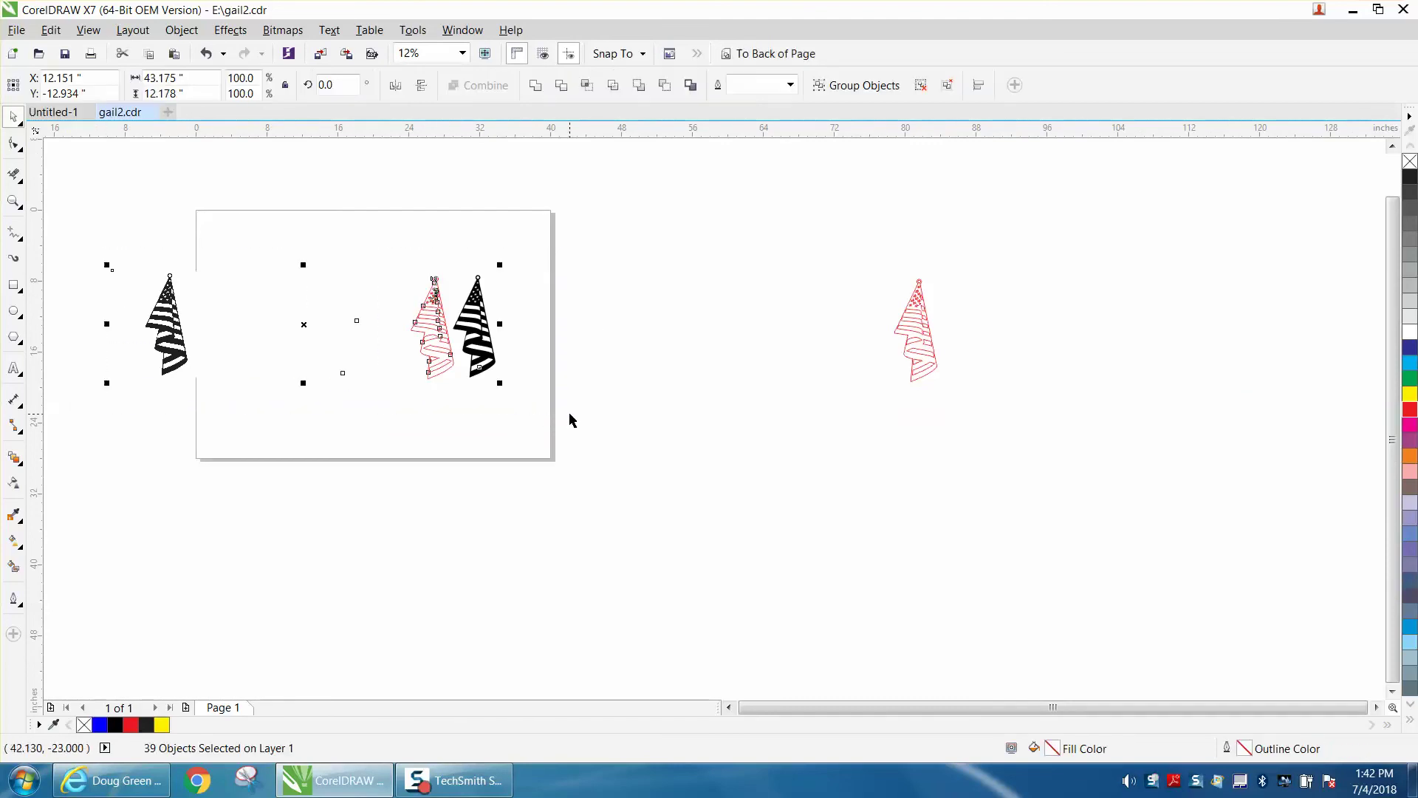
{"action": "key", "text": "Delete"}
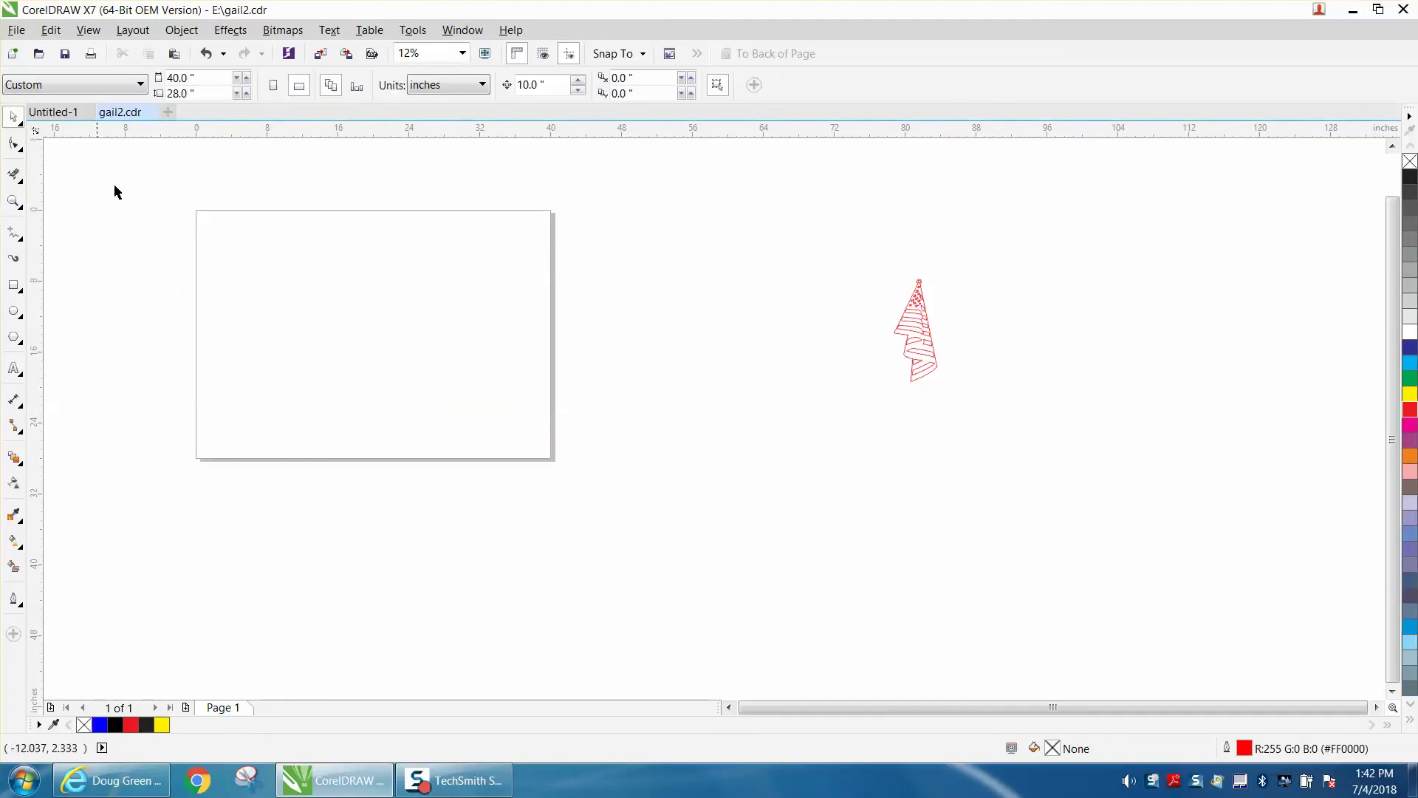
Zoom to the outline flag and Smart Fill it solid black.
{"action": "left_click_drag", "start_coordinate": [126, 191], "coordinate": [755, 576]}
{"action": "key", "text": "F4"}
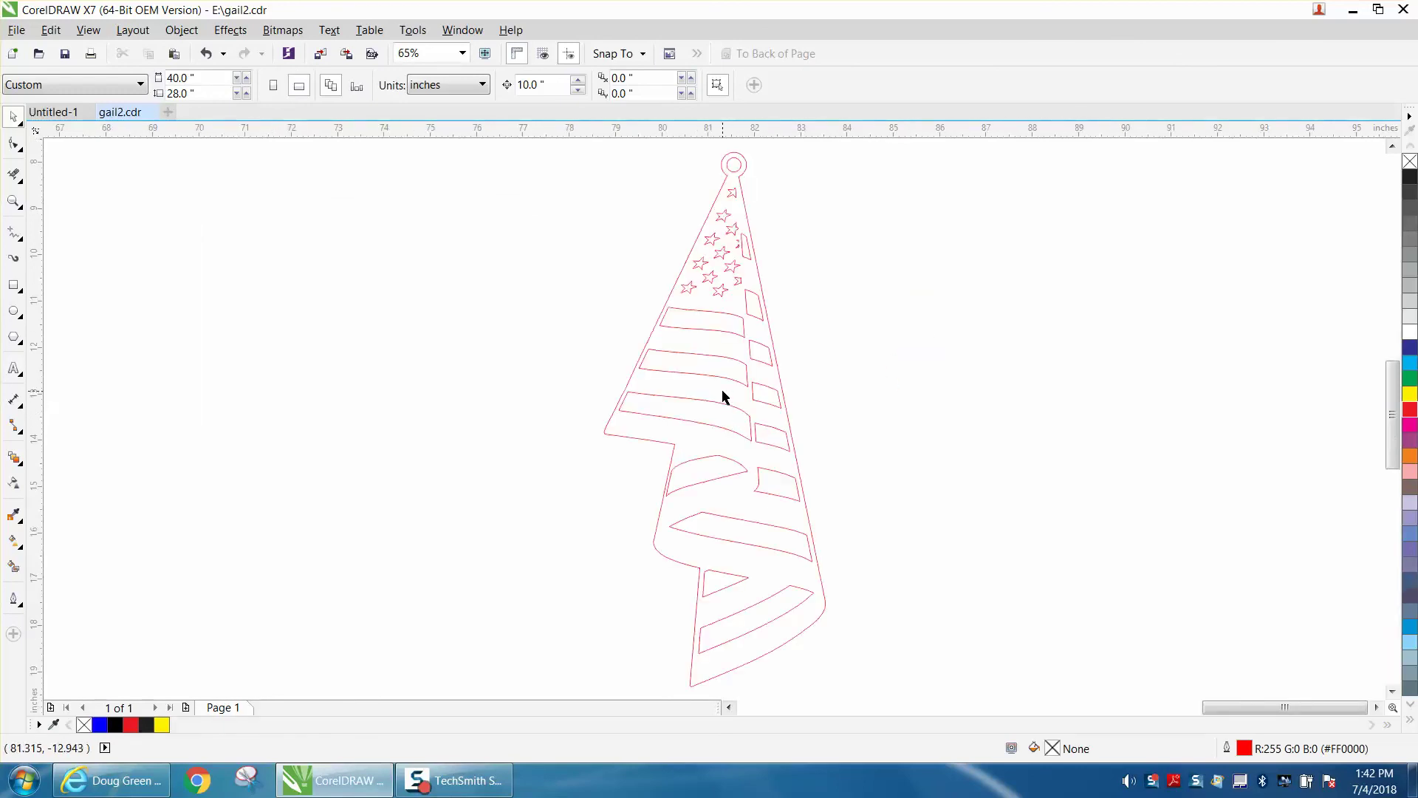
{"action": "scroll", "coordinate": [719, 378], "scroll_direction": "down", "scroll_amount": 5}
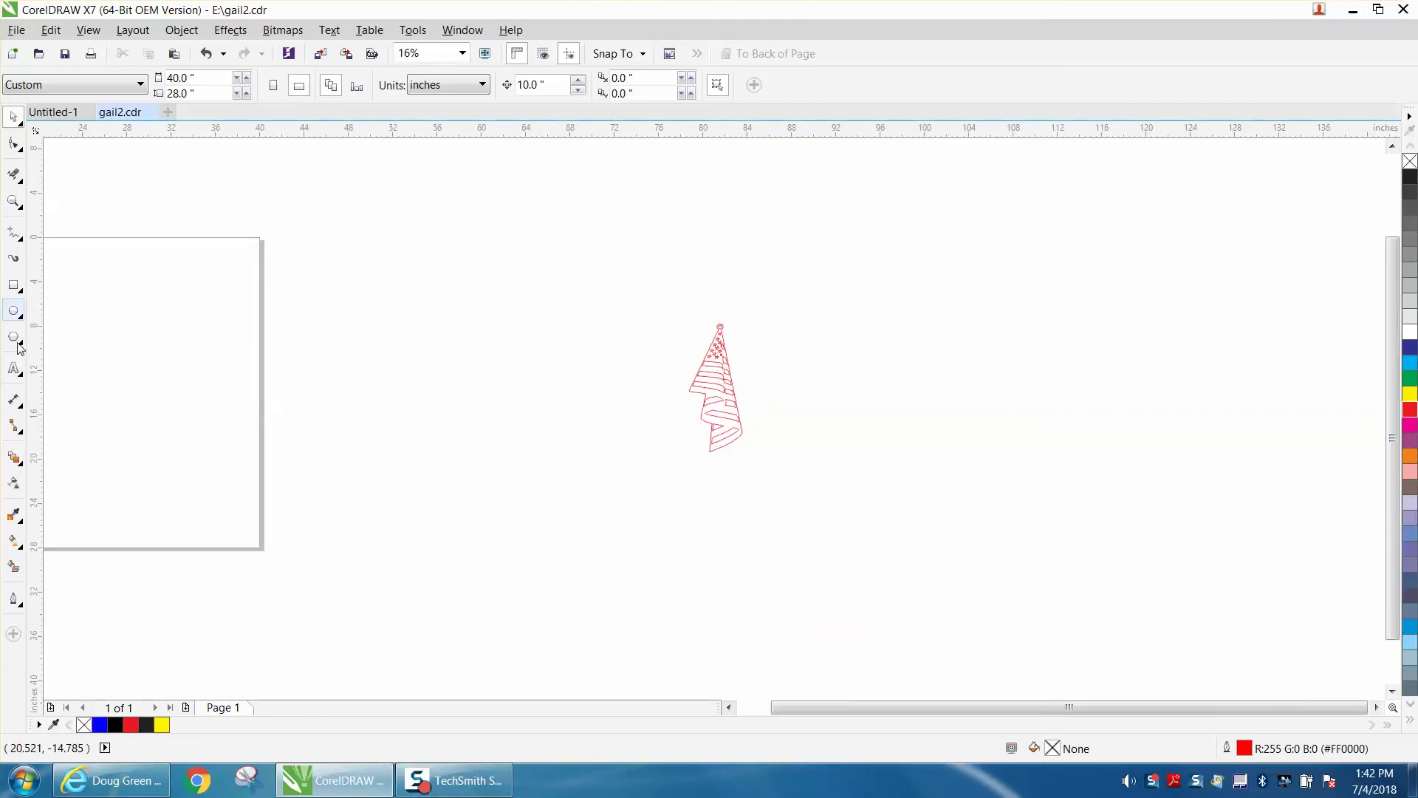
{"action": "left_click", "coordinate": [14, 567]}
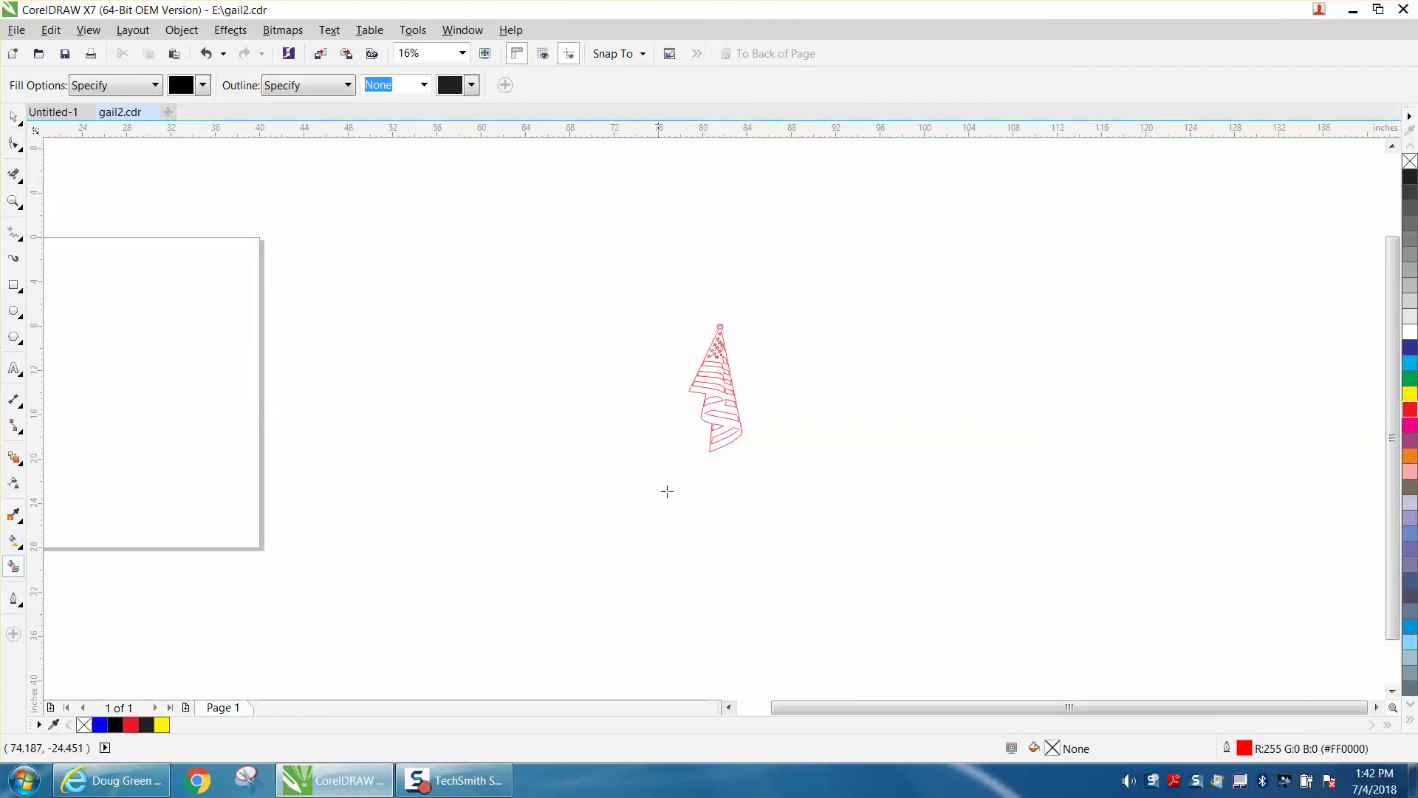
{"action": "left_click", "coordinate": [728, 411]}
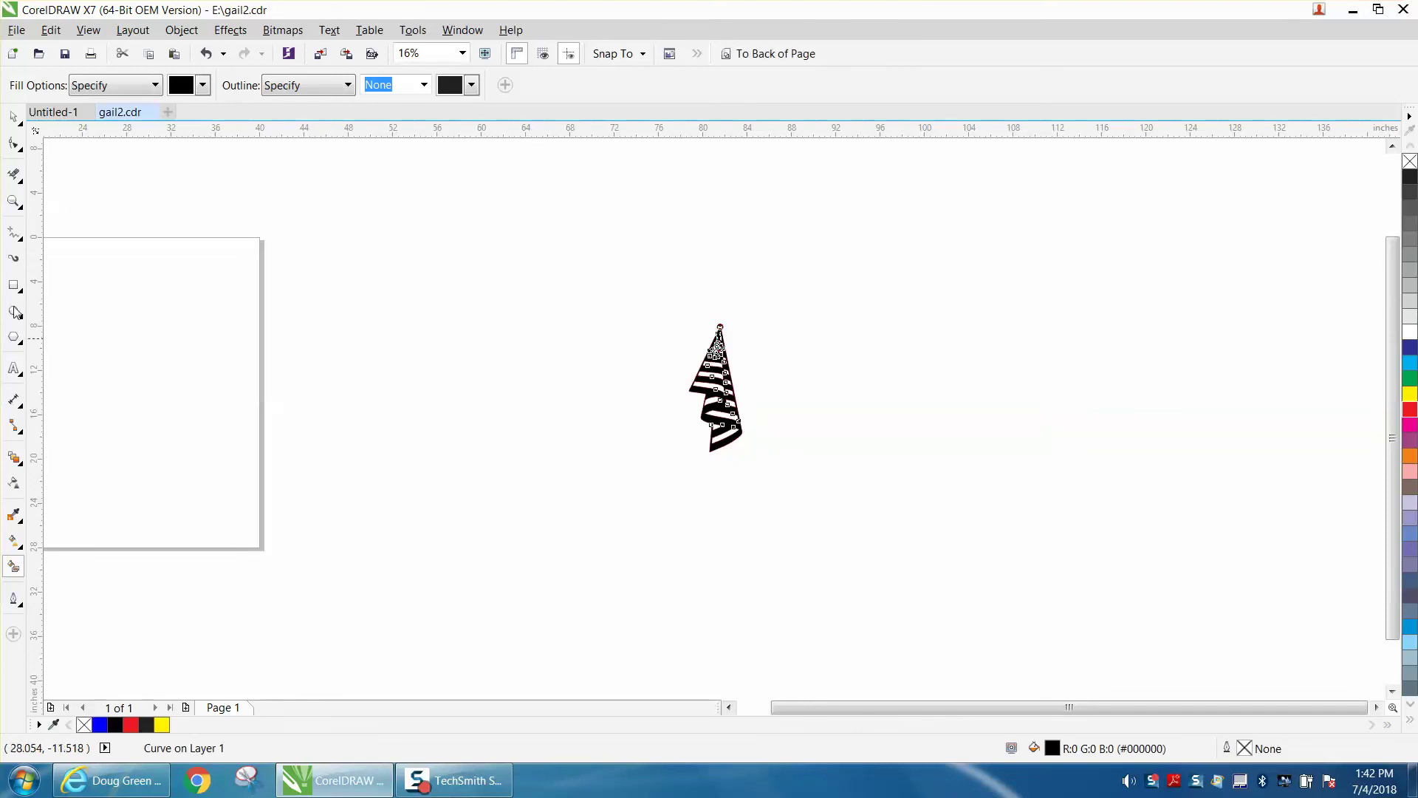
Zoom in on a region around the newly filled black flag.
{"action": "left_click", "coordinate": [19, 206]}
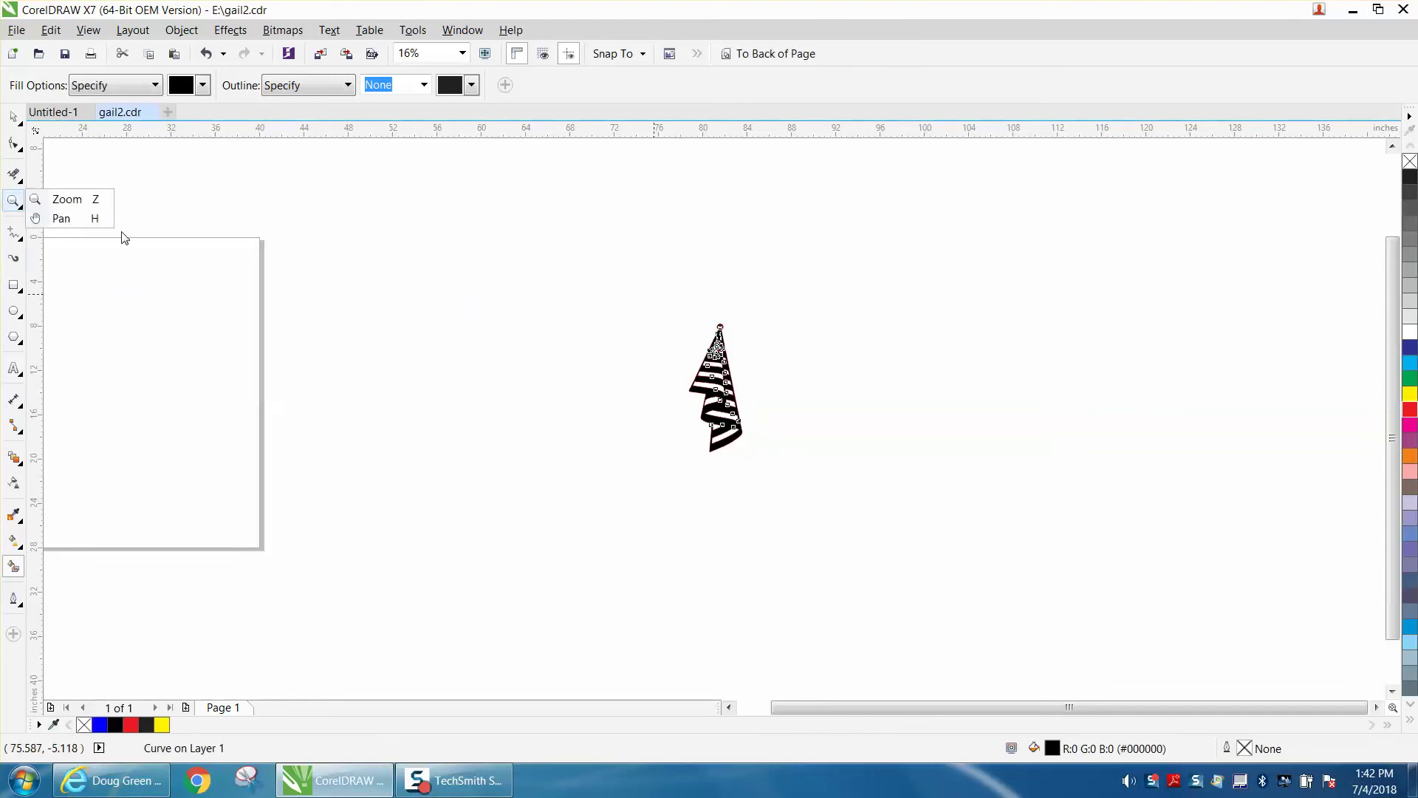
{"action": "left_click", "coordinate": [82, 199]}
{"action": "left_click_drag", "start_coordinate": [681, 327], "coordinate": [818, 480]}
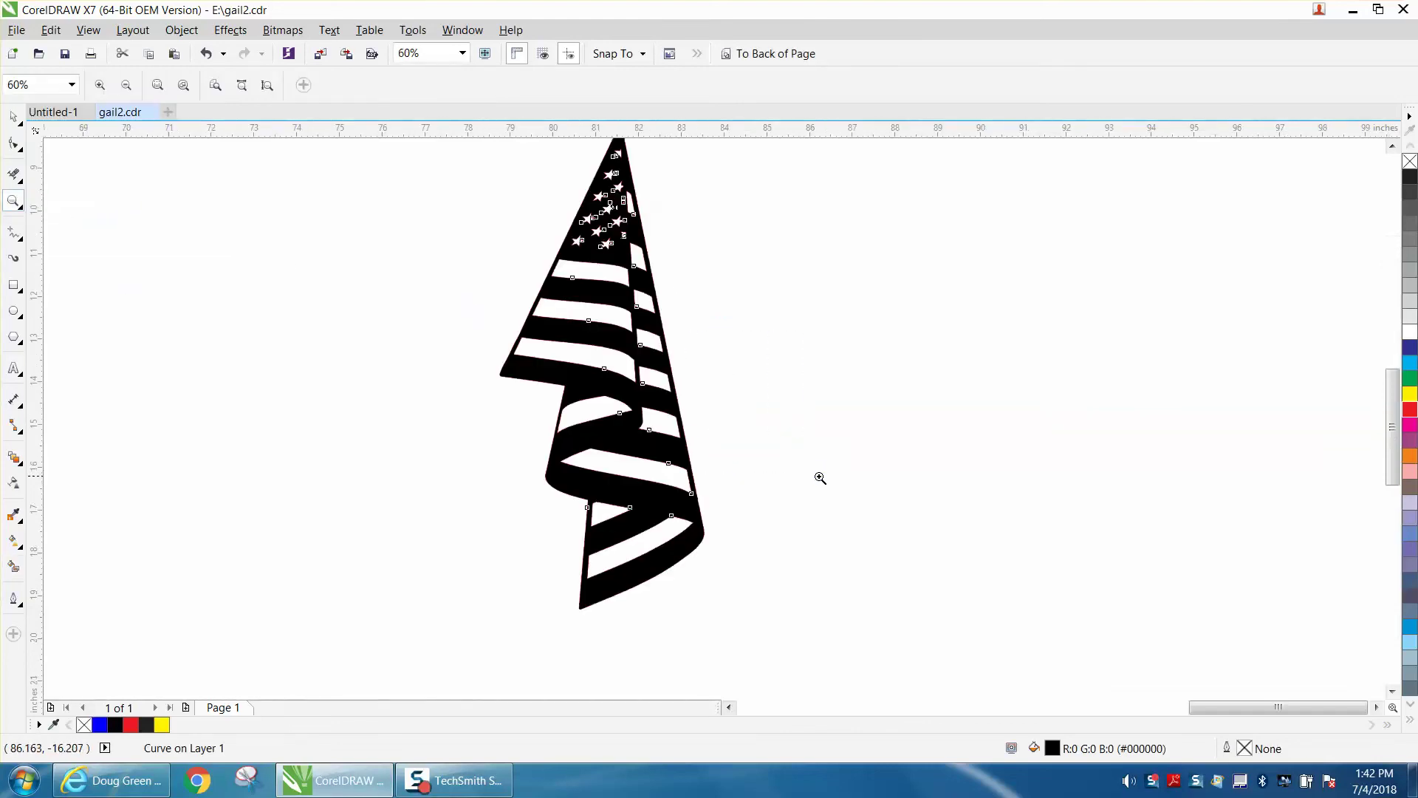